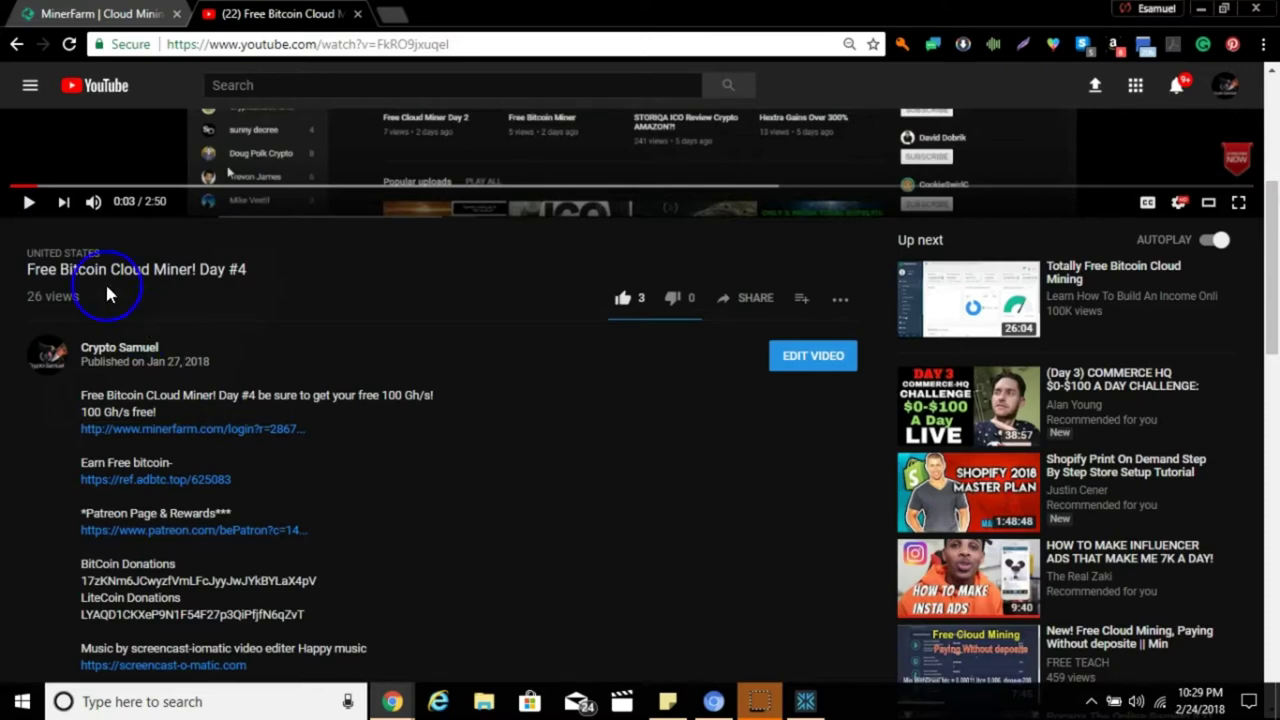
Switch from the YouTube video to the MinerFarm tab showing the 0.00010192 B balance.
click(128, 14)
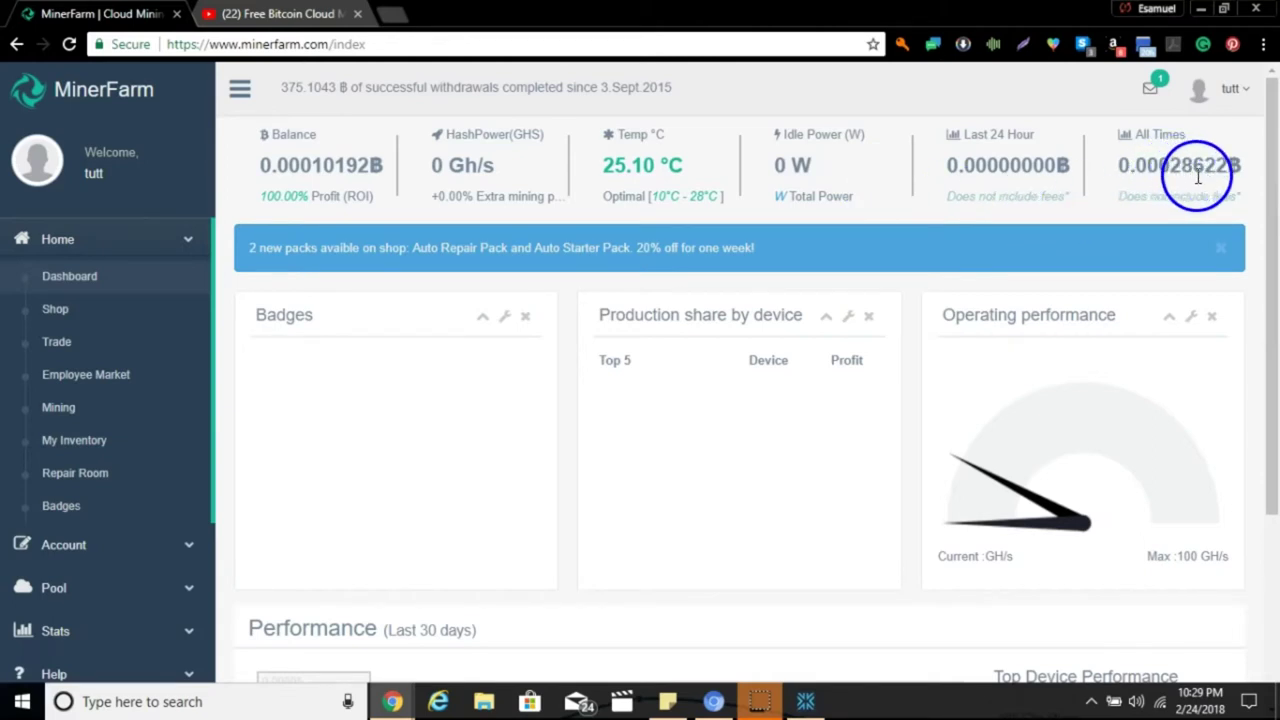
Select the 0.00028622 All Times earnings value and copy it via the right-click menu.
double_click(1186, 166)
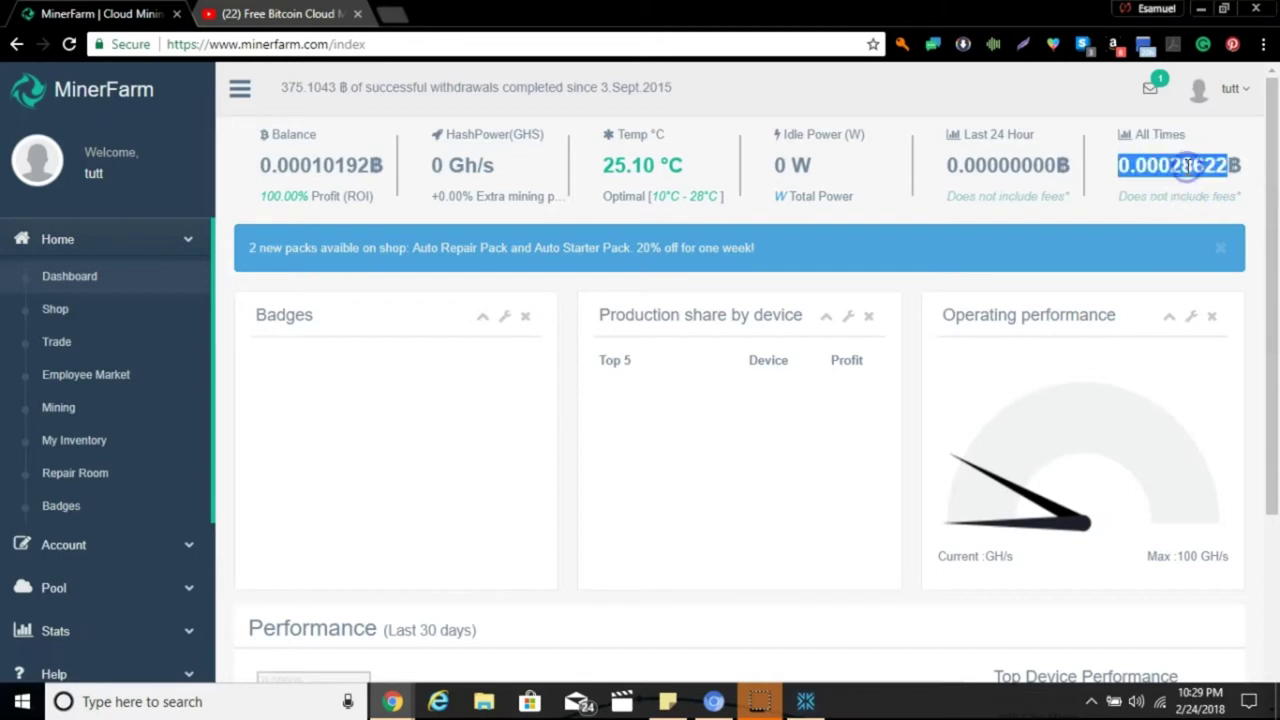
right_click(1186, 166)
click(1185, 181)
Bring up Exodus and unlock the wallet by entering its password.
click(800, 705)
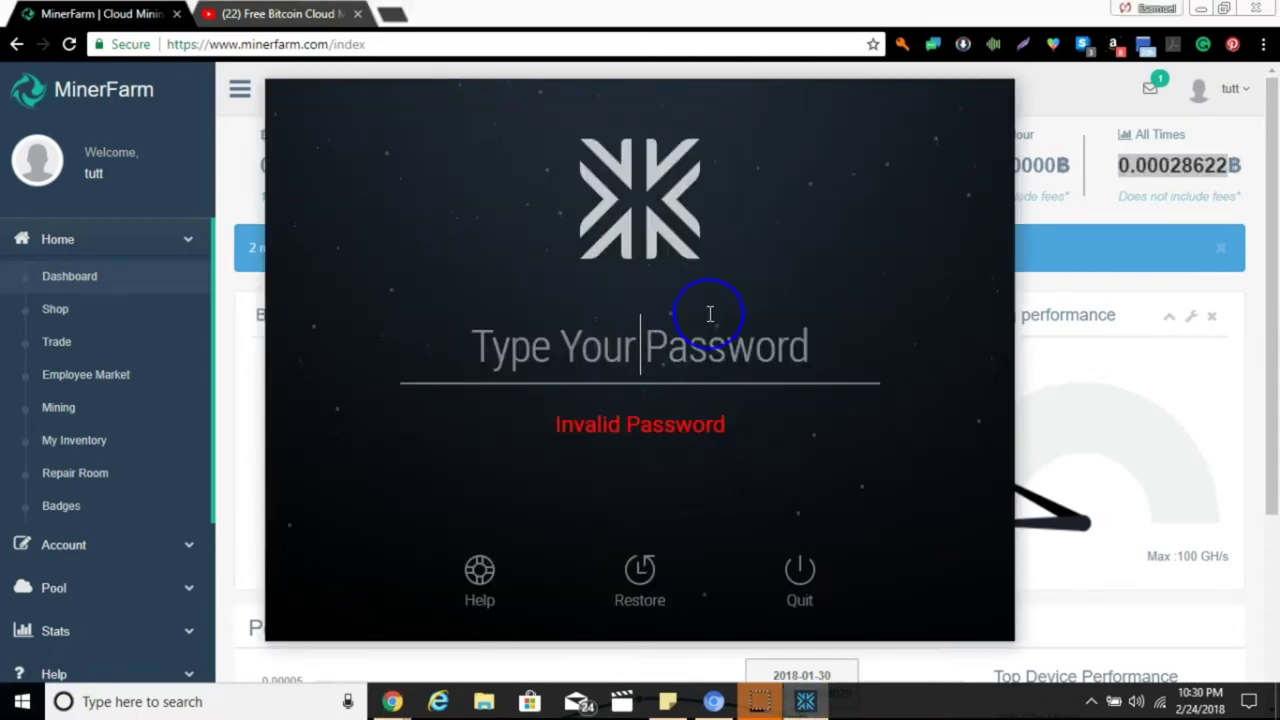
text(•••••)
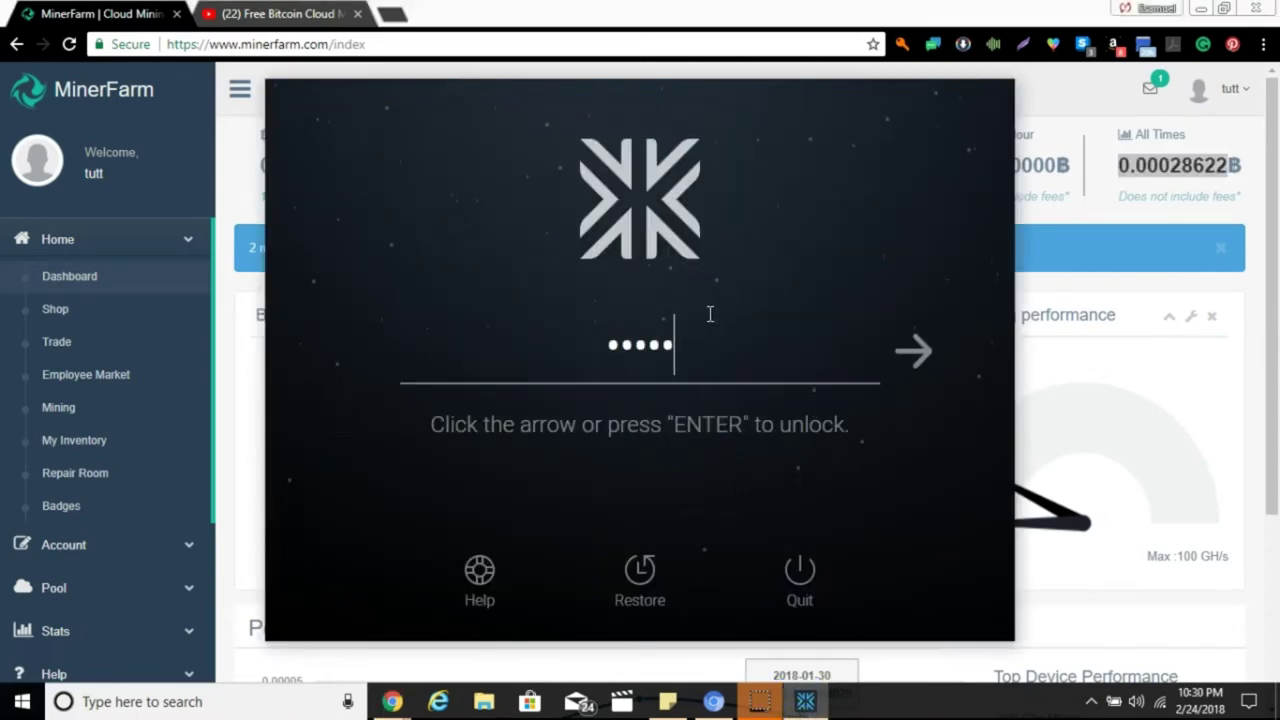
text(•••)
key(Return)
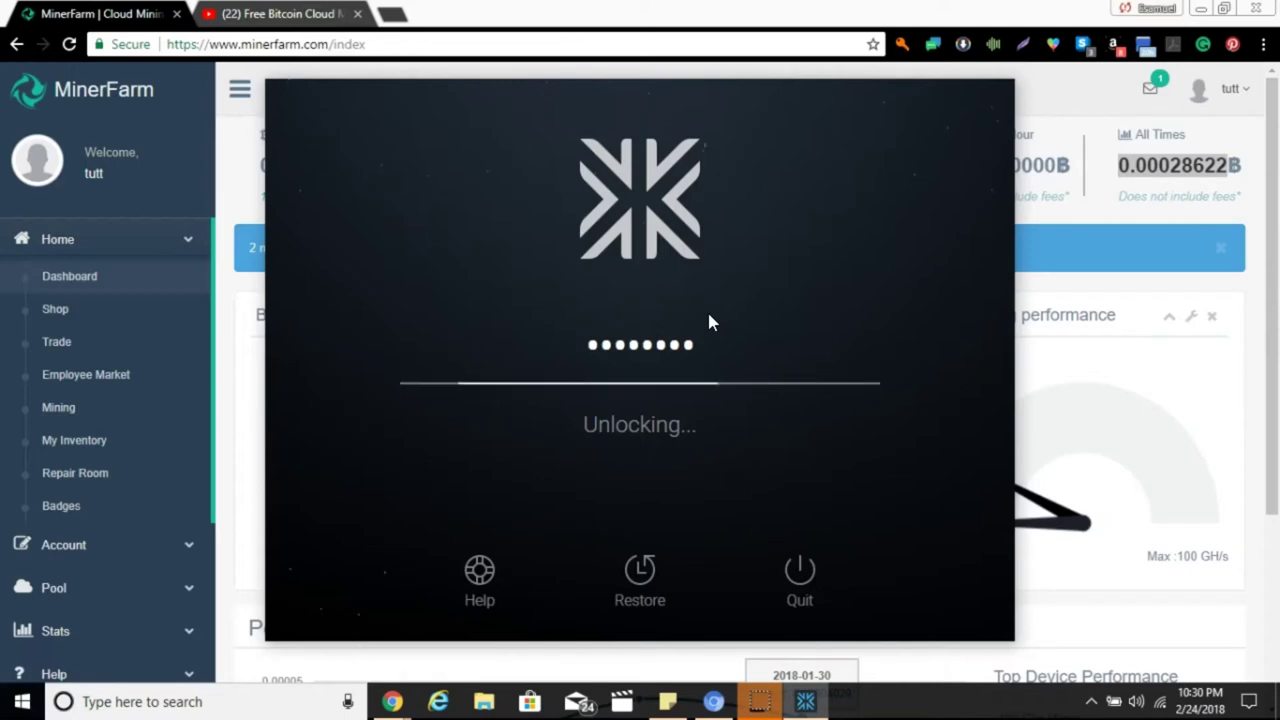
Scroll the MinerFarm dashboard to the 30-day Performance chart showing the 0.00002188 payout for 2018-01-31.
click(1272, 262)
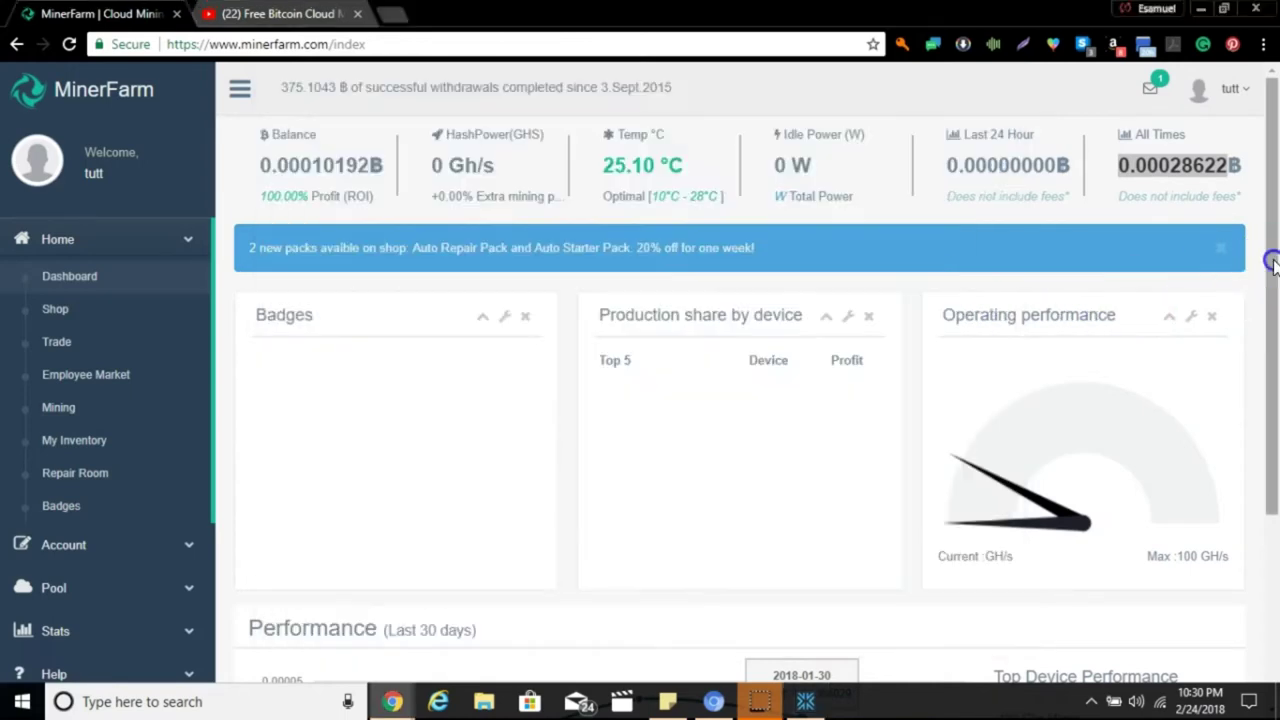
drag(1272, 262, 1266, 414)
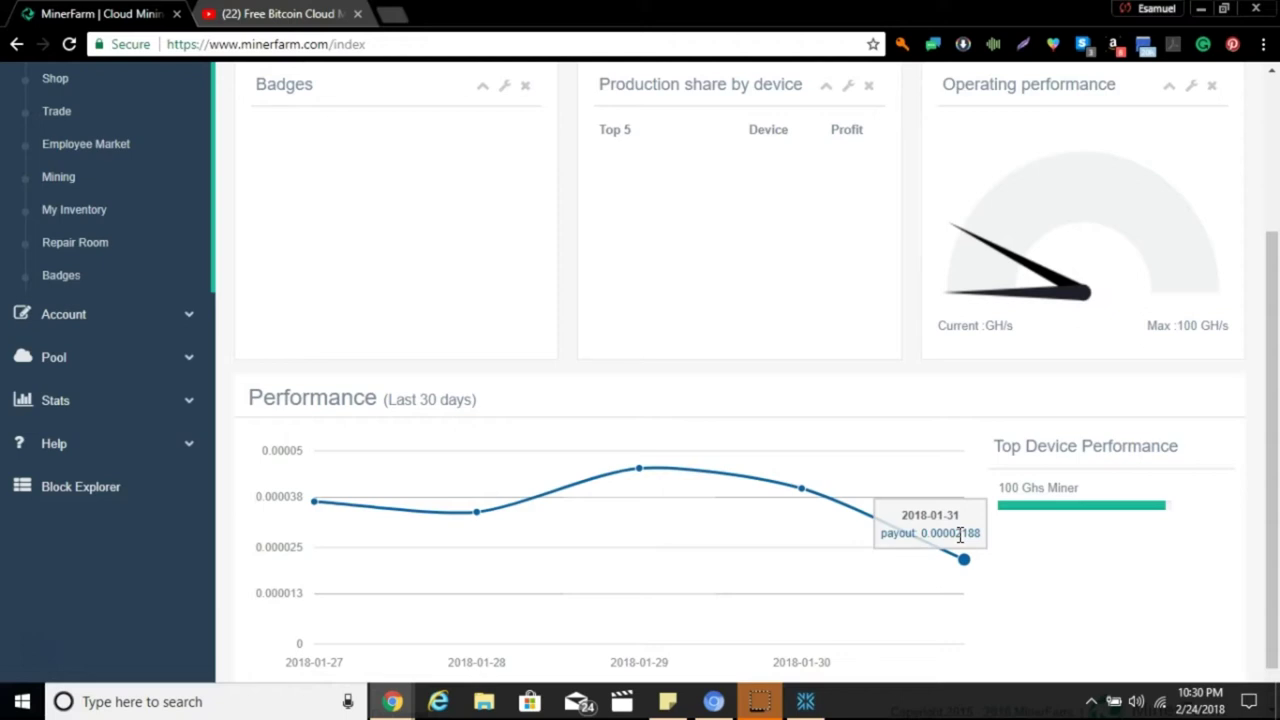
scroll(960, 537, up, 3)
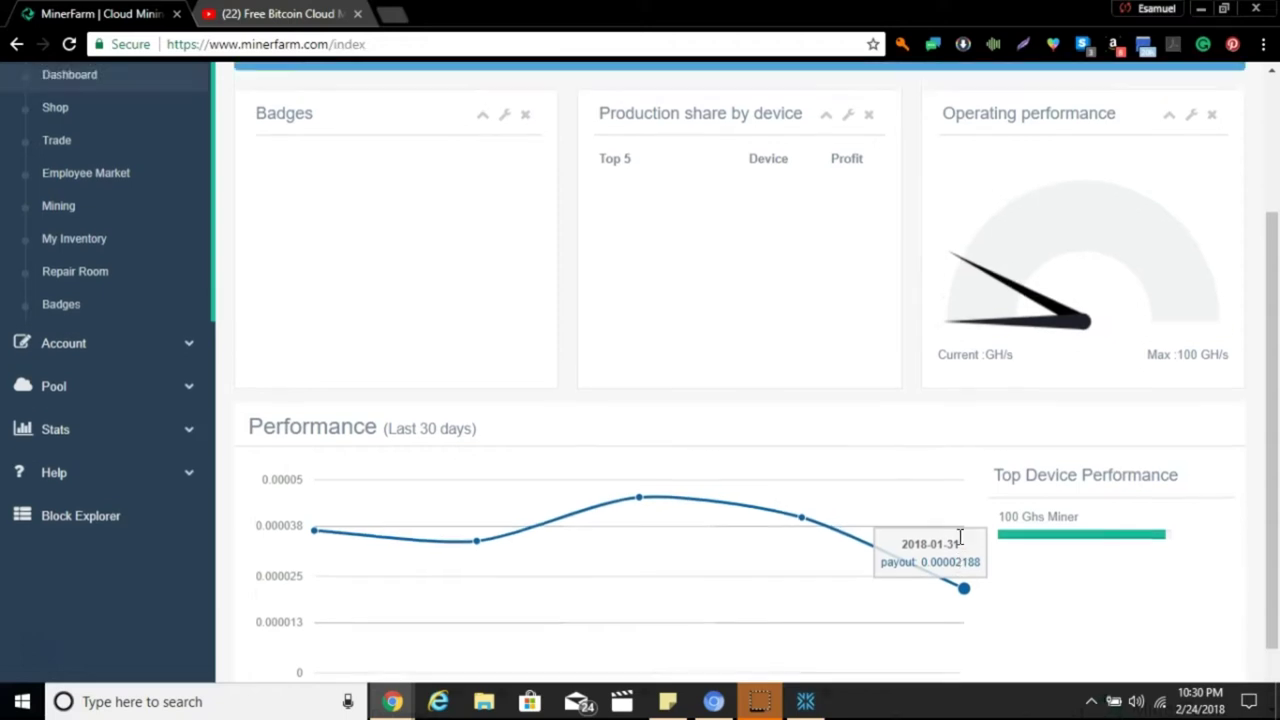
scroll(960, 545, up, 1)
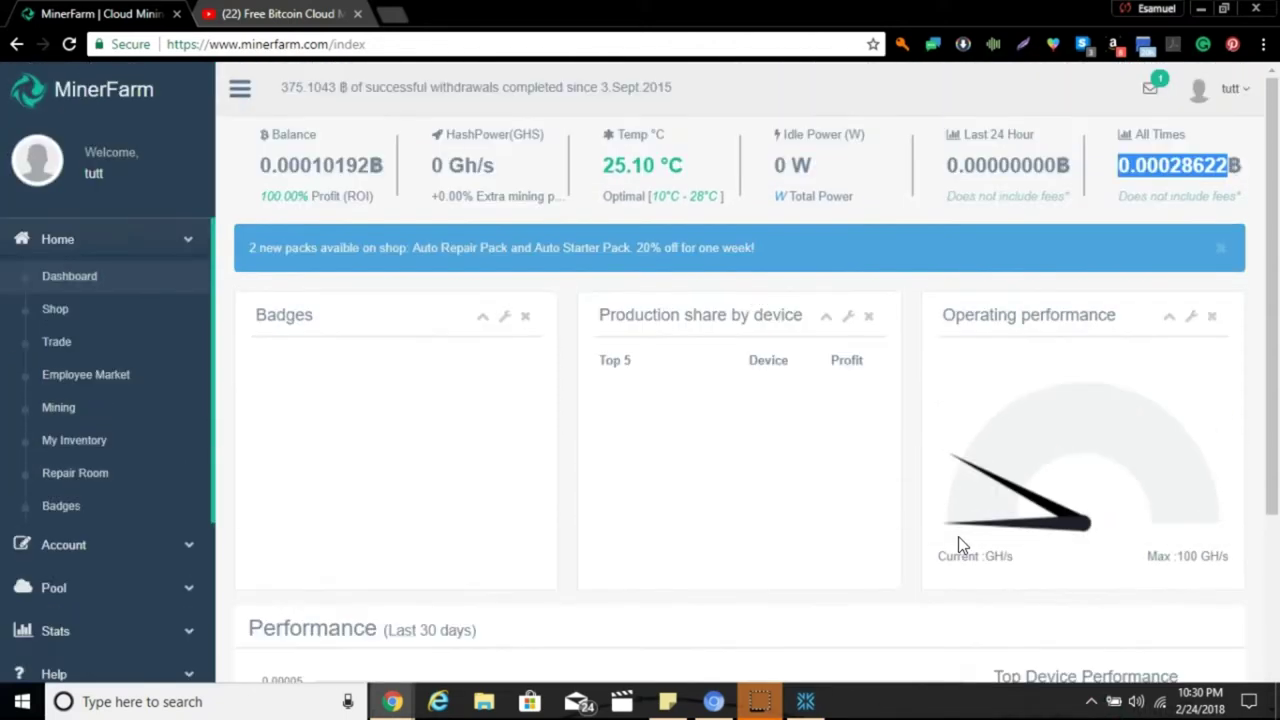
scroll(958, 538, down, 5)
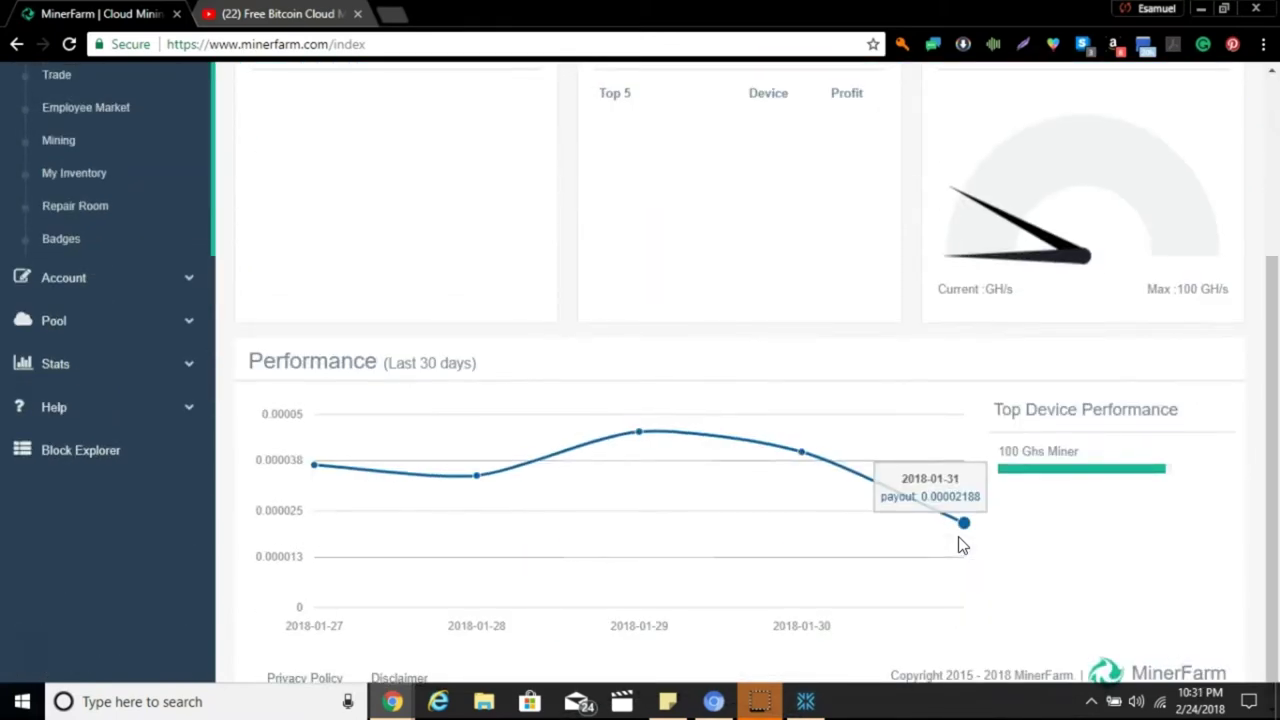
Re-enter the Exodus wallet password after the rejection, then return to the MinerFarm dashboard.
click(838, 703)
click(808, 700)
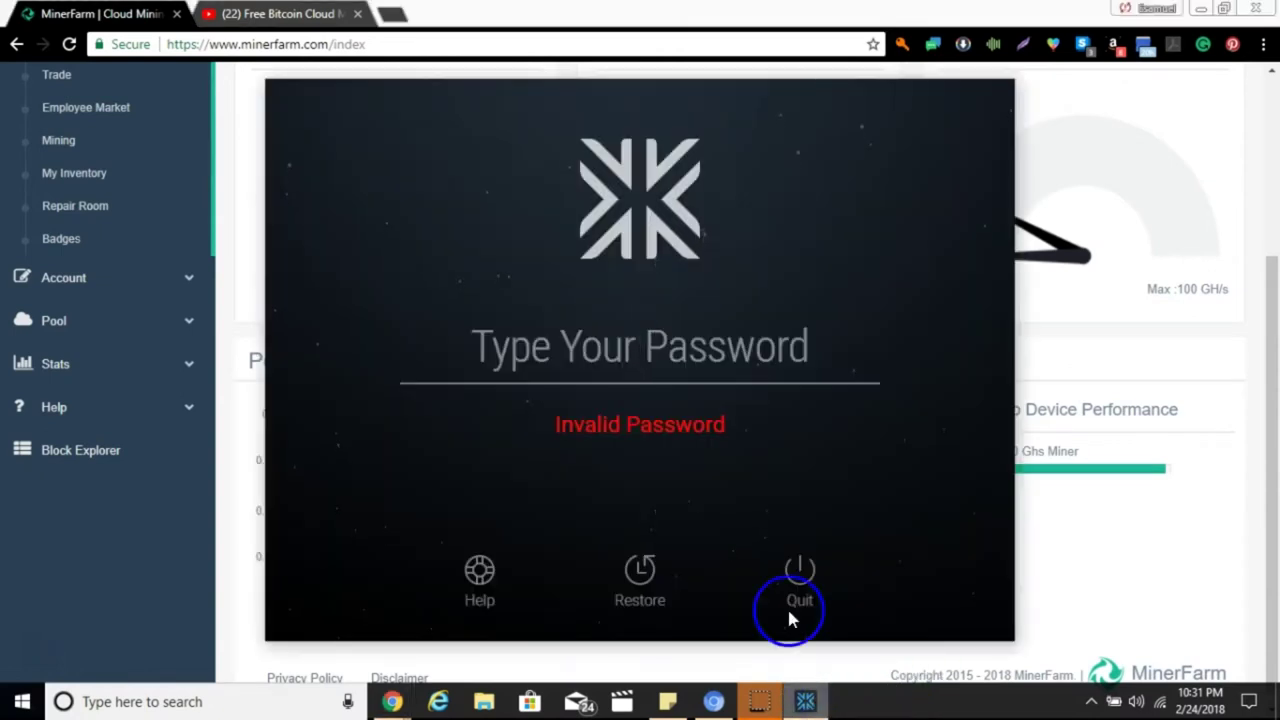
text(***)
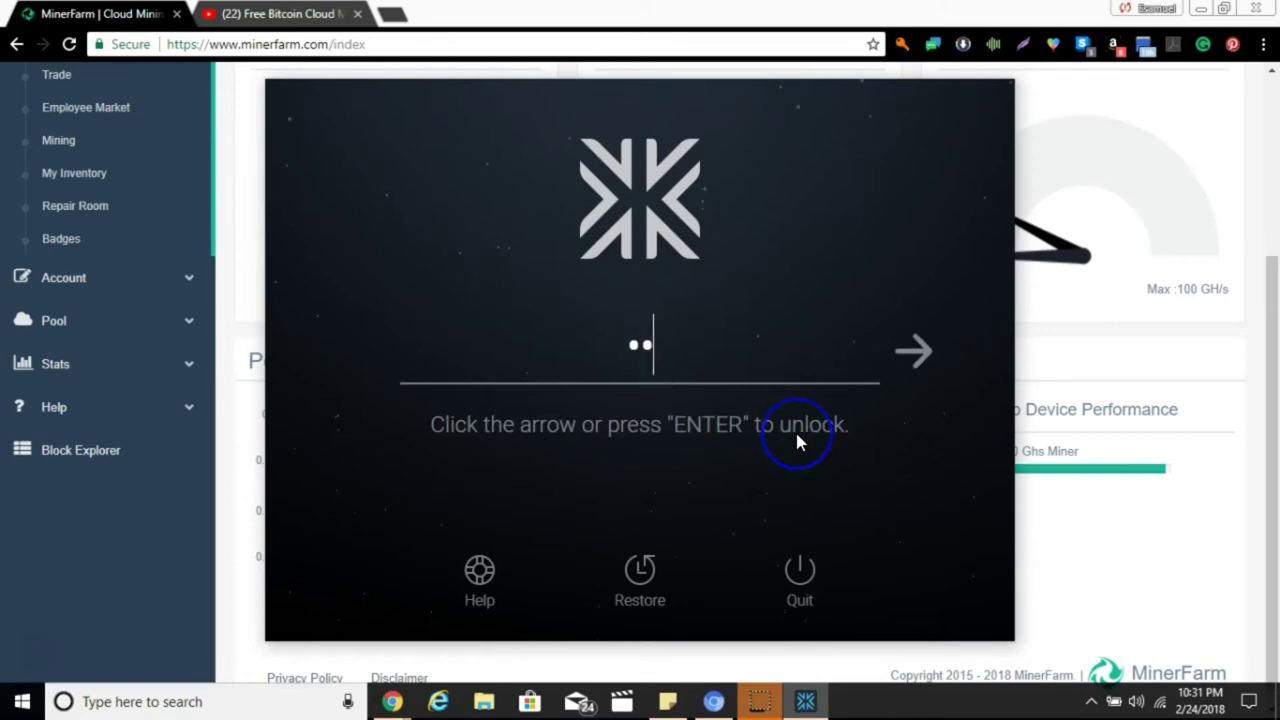
text(*******)
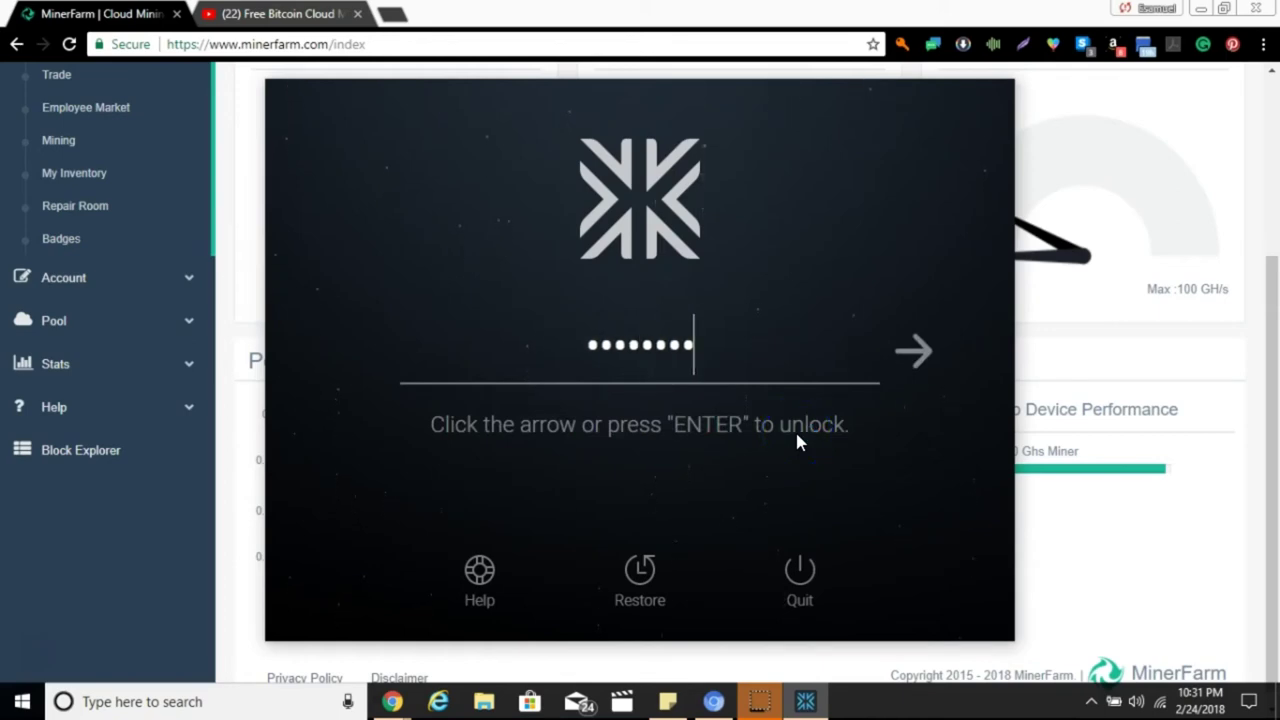
text(*****)
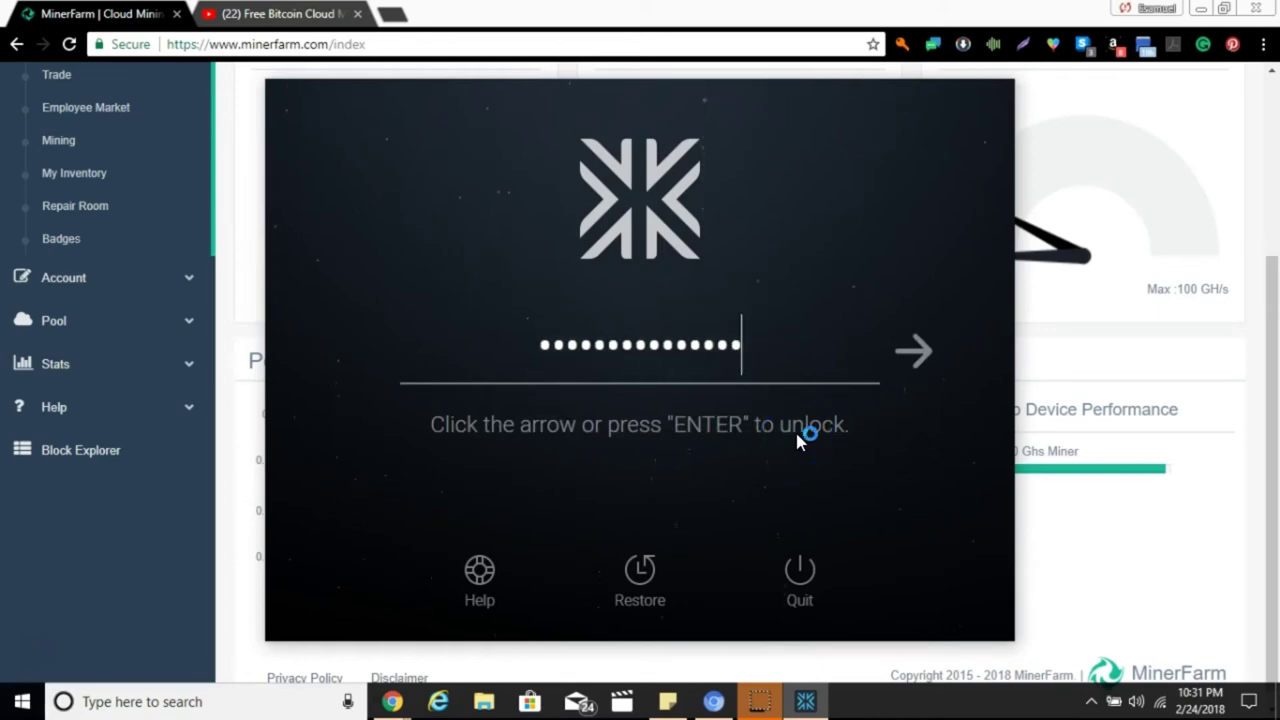
key(Return)
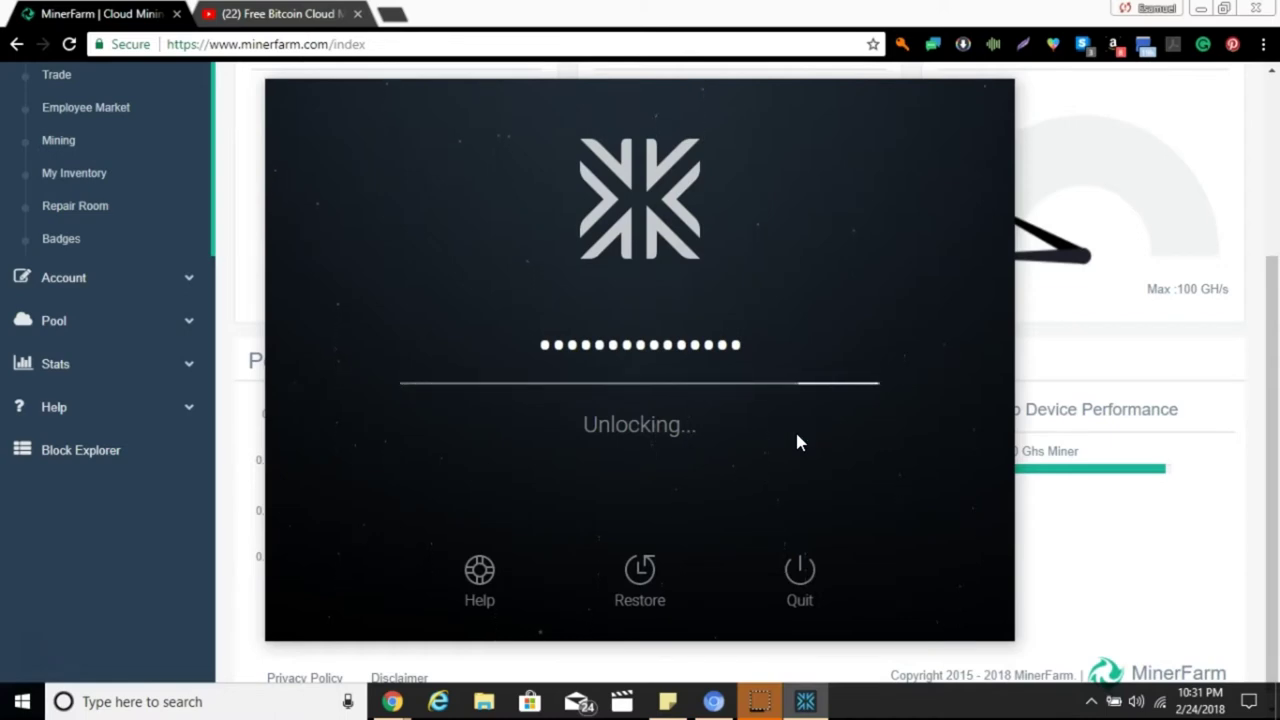
click(629, 343)
click(260, 256)
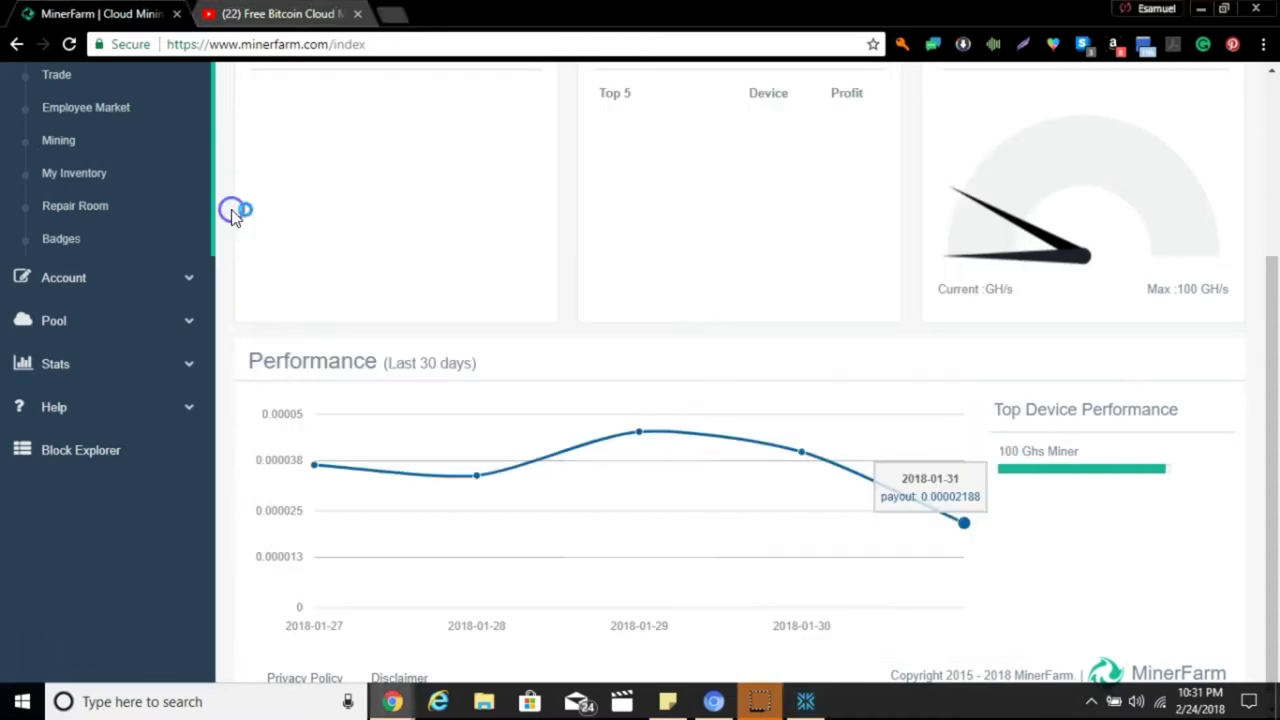
Open the full Inbox from the header messages icon, then expand Home in the sidebar.
scroll(235, 214, up, 3)
scroll(231, 212, up, 1)
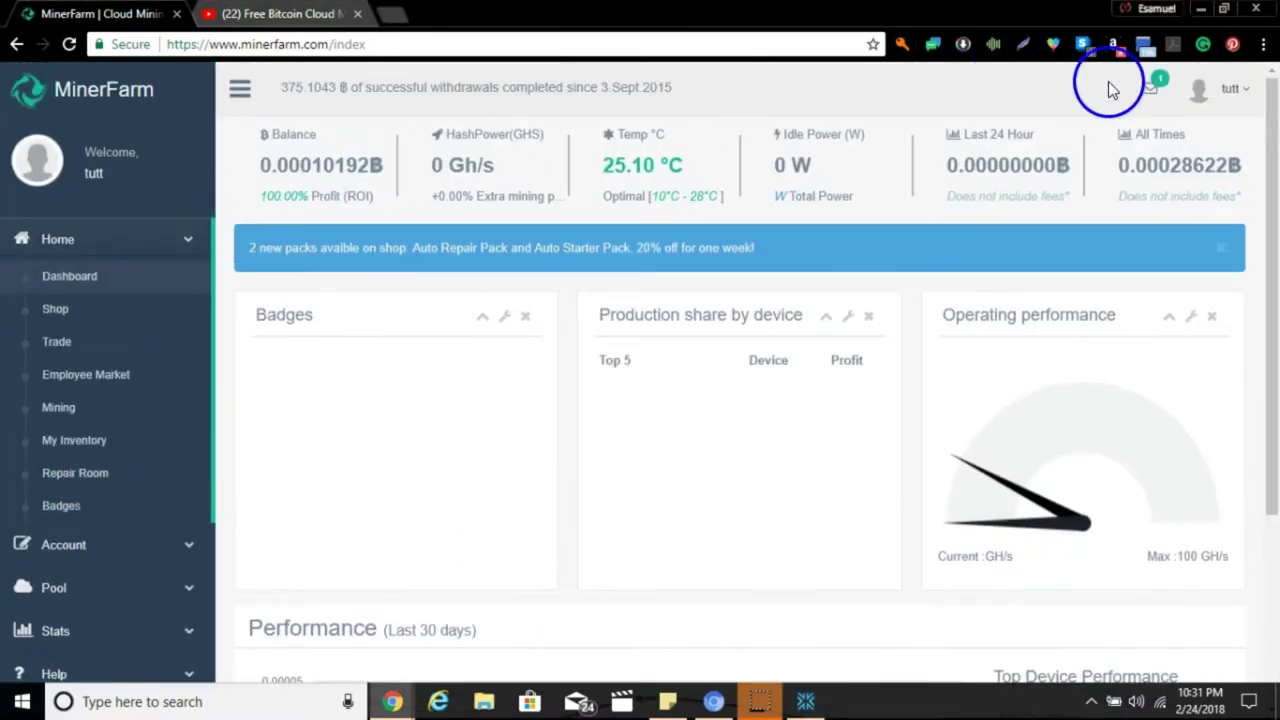
click(1155, 92)
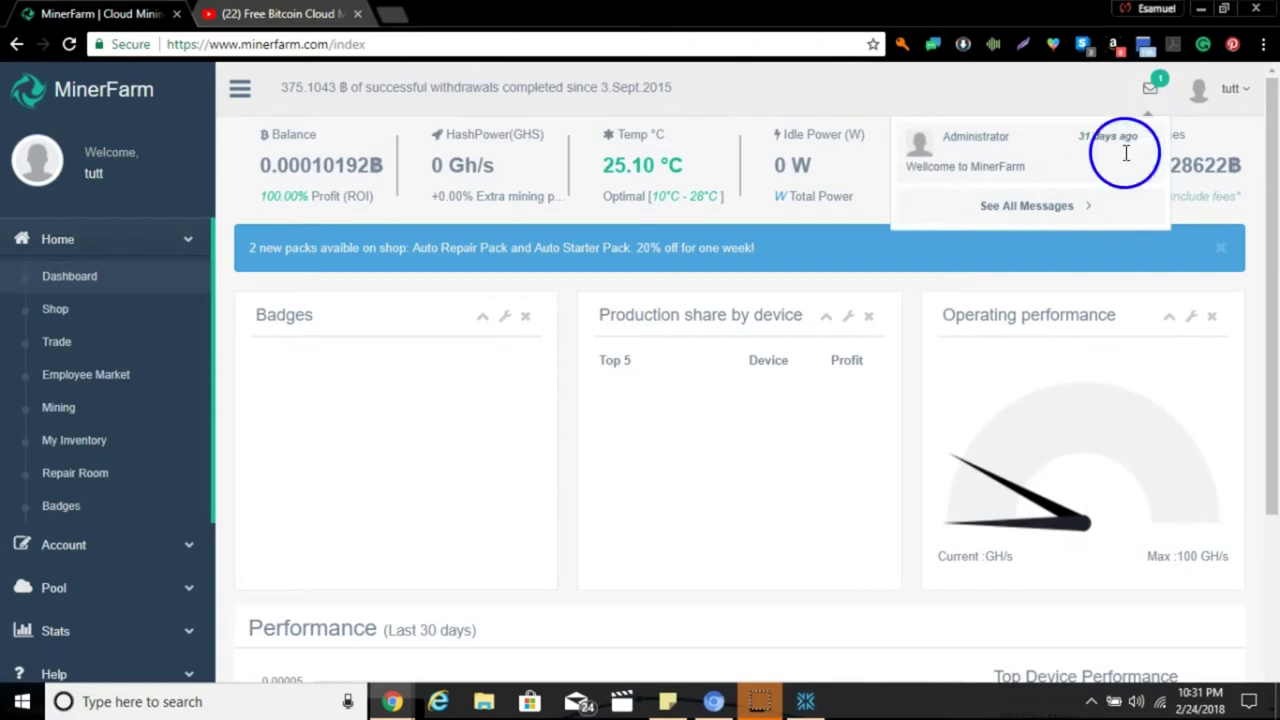
click(1055, 207)
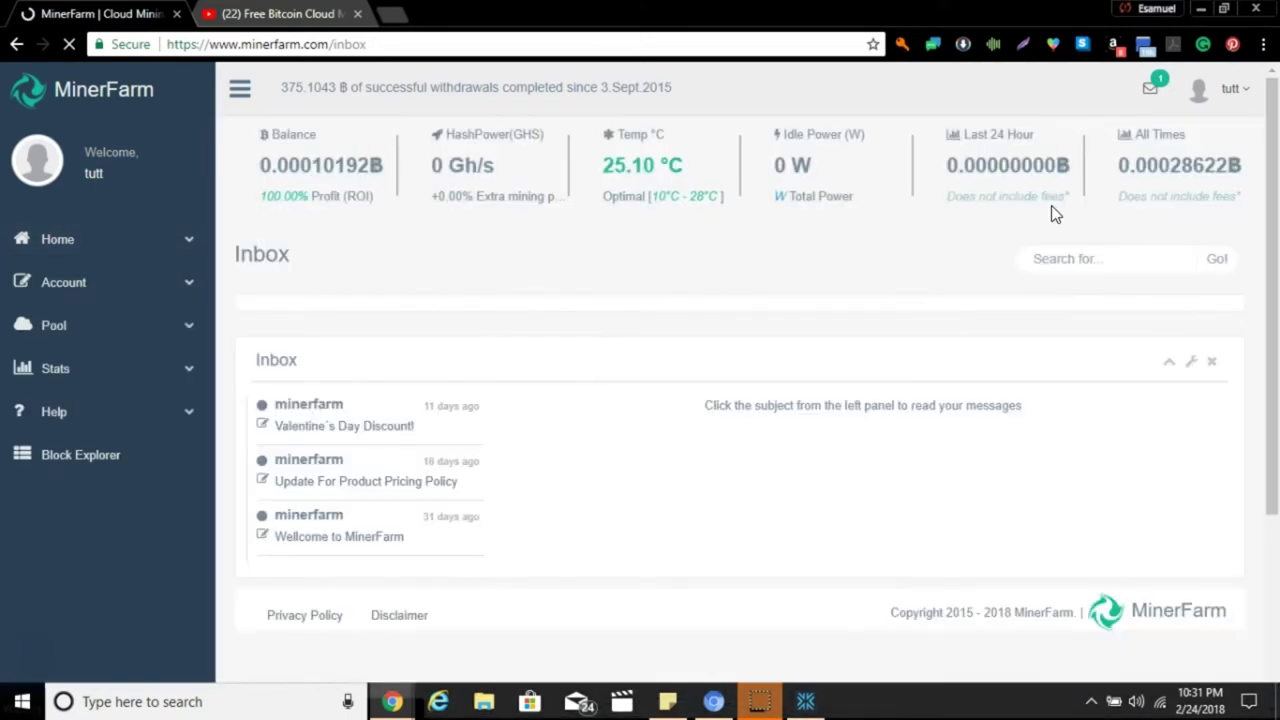
click(718, 370)
click(502, 333)
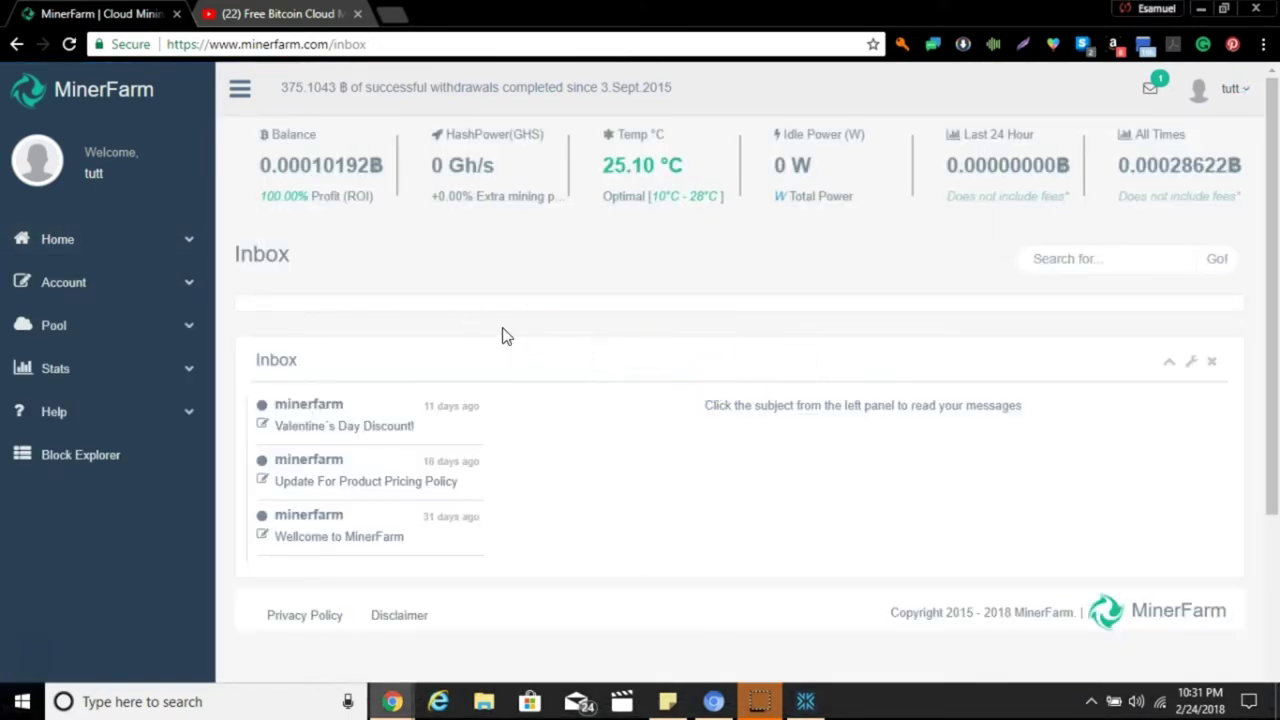
click(186, 247)
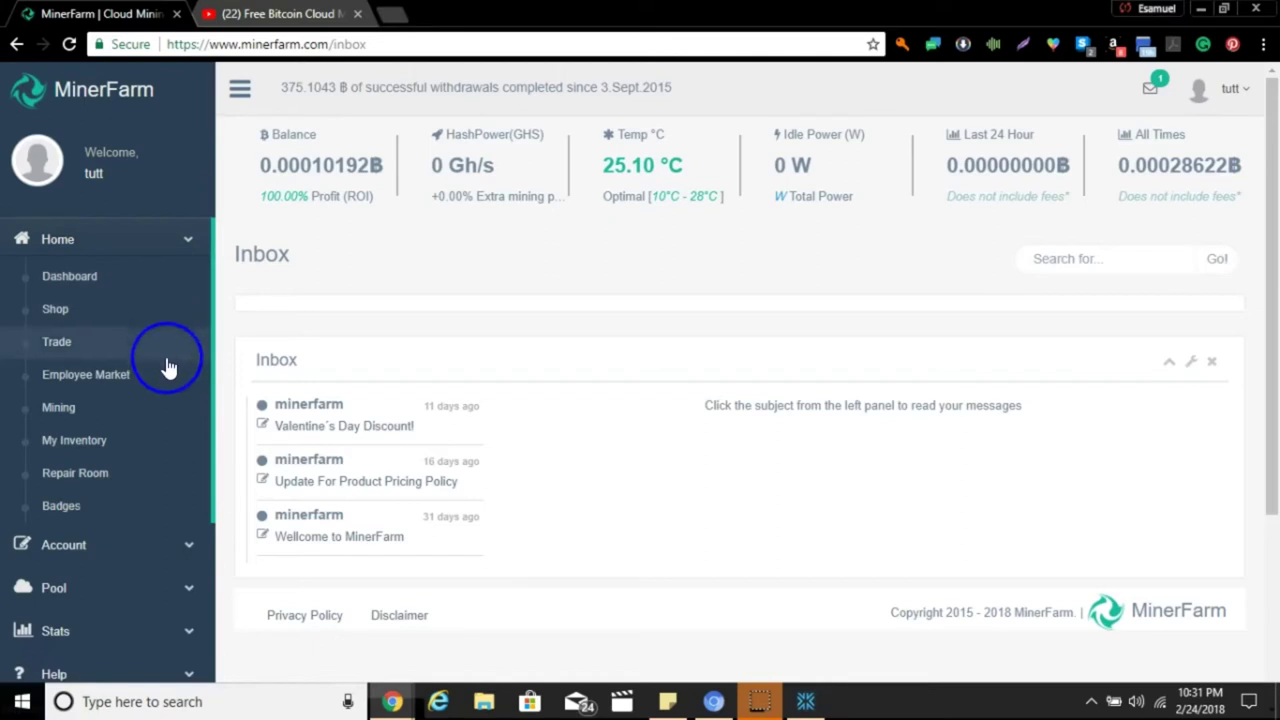
Go to My Inventory with the paused 100 Ghs Miner and 2000 W Power Supply.
click(164, 438)
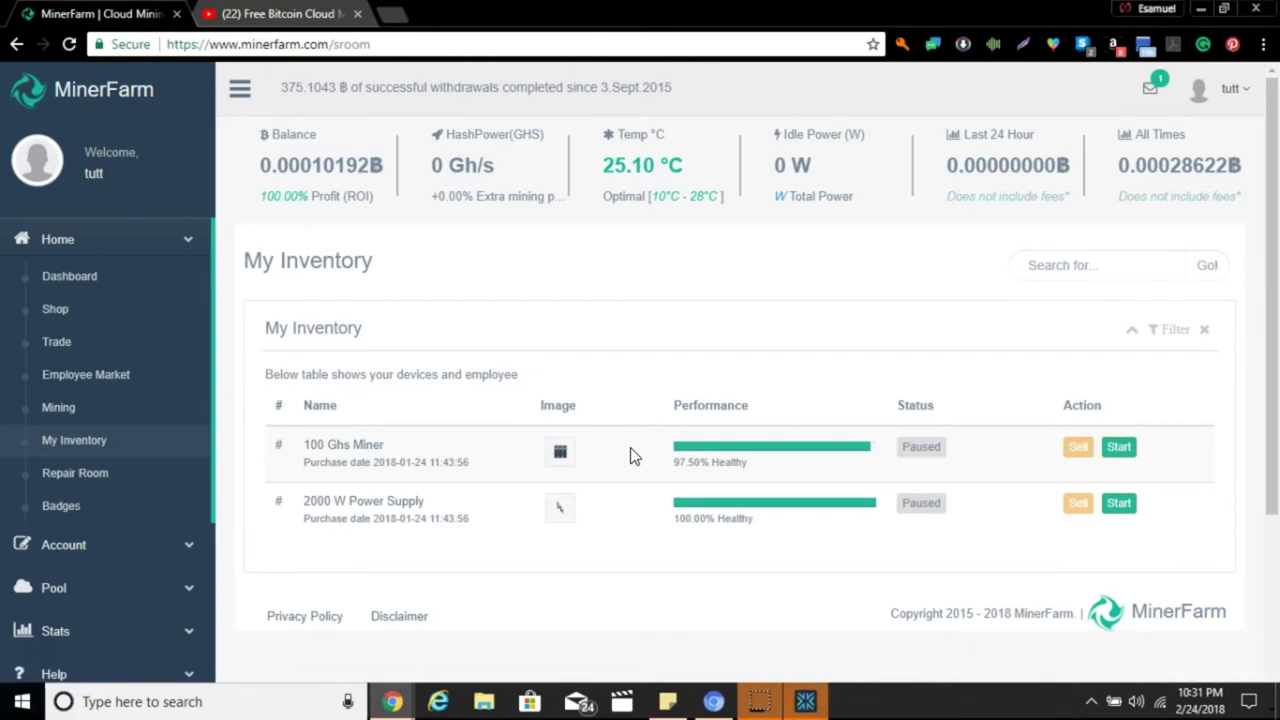
click(606, 534)
Start the 2000 W Power Supply after the miner fails for insufficient energy.
click(1120, 452)
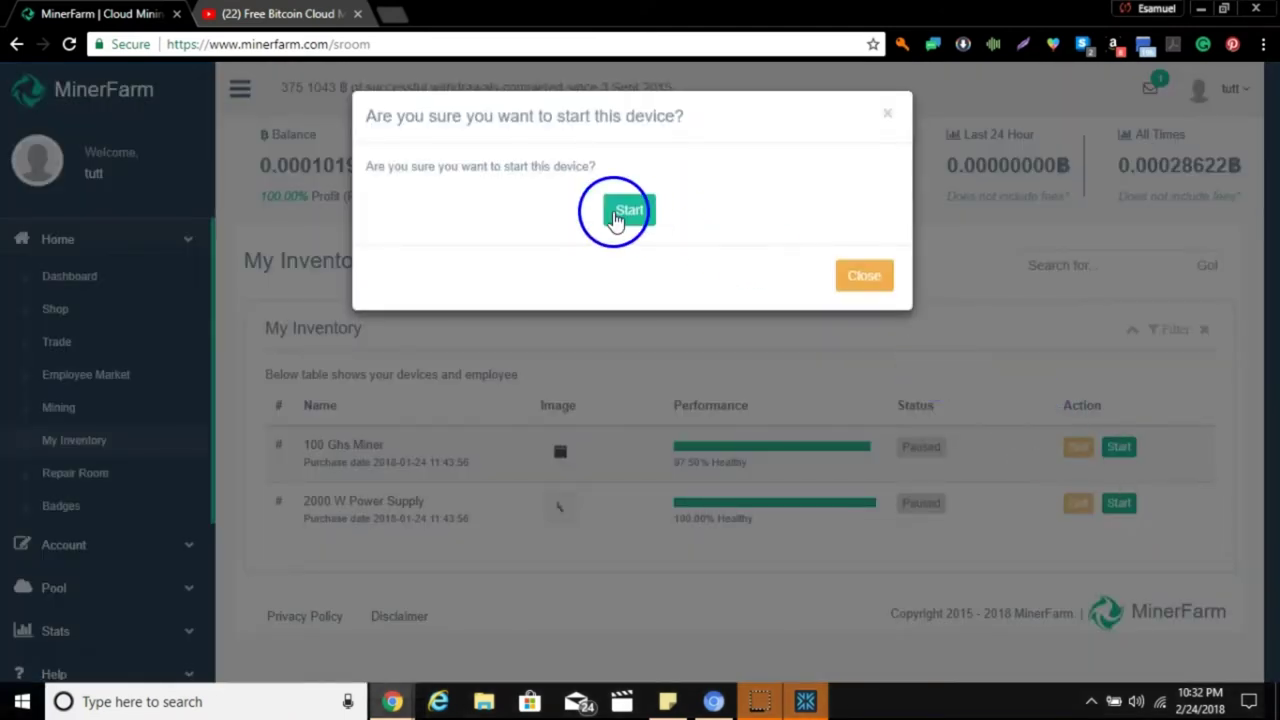
click(630, 212)
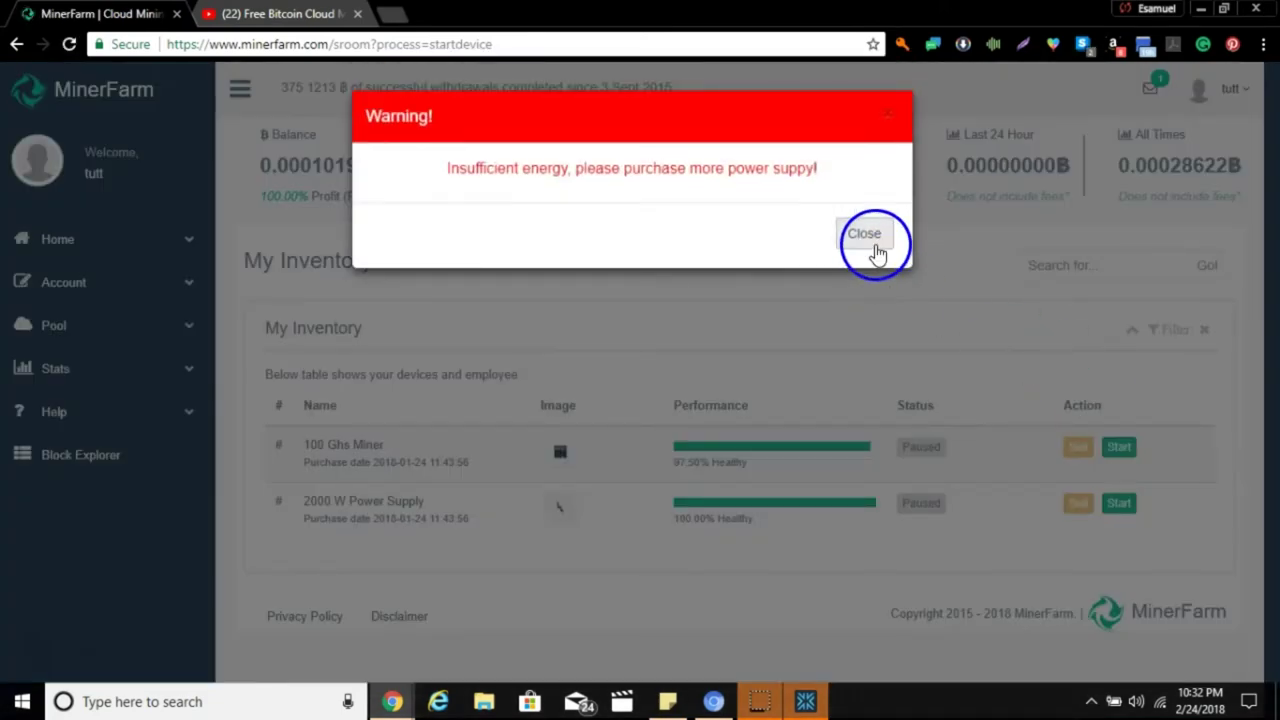
click(866, 236)
click(1118, 503)
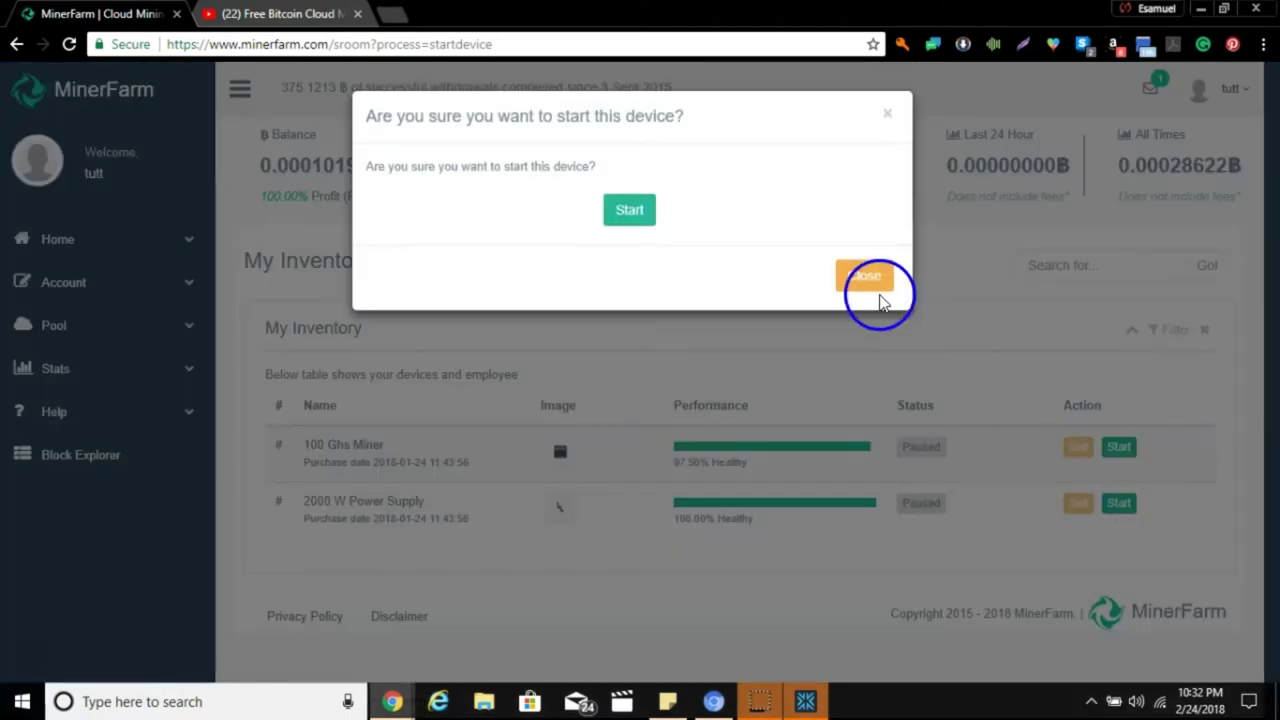
click(630, 212)
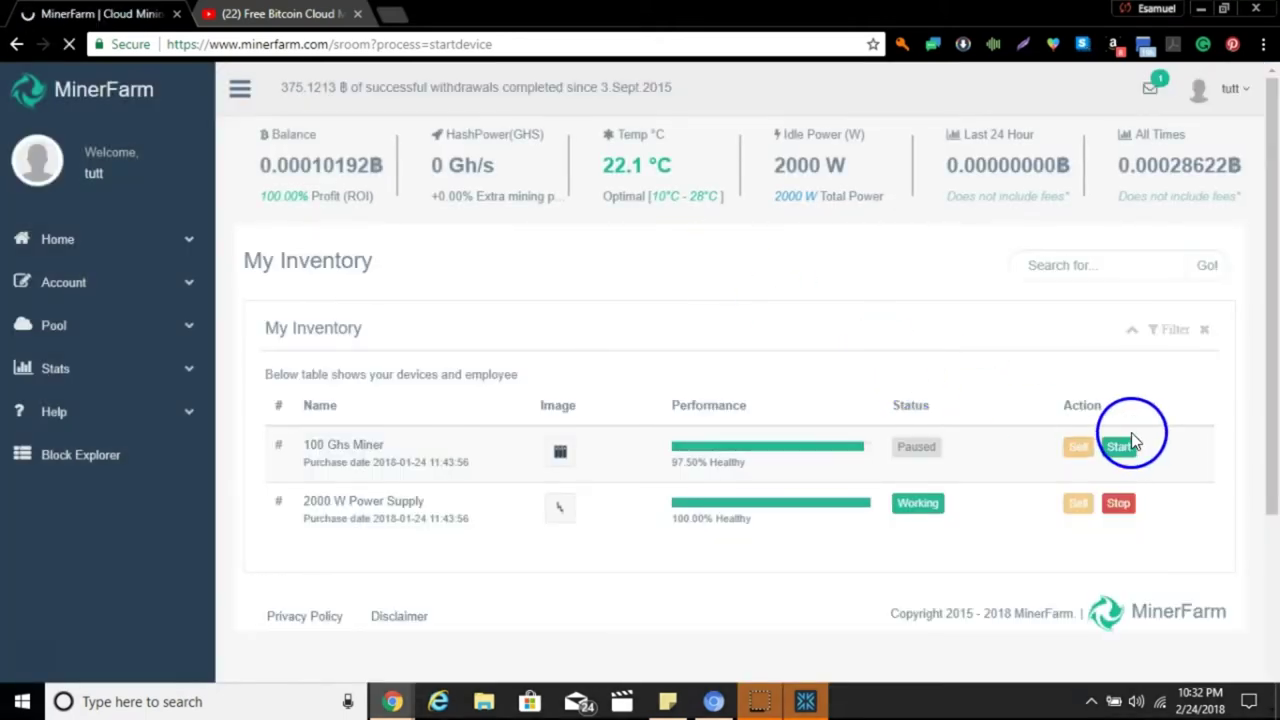
Start the 100 Ghs Miner and close the 'Device activated!' confirmation.
click(1121, 446)
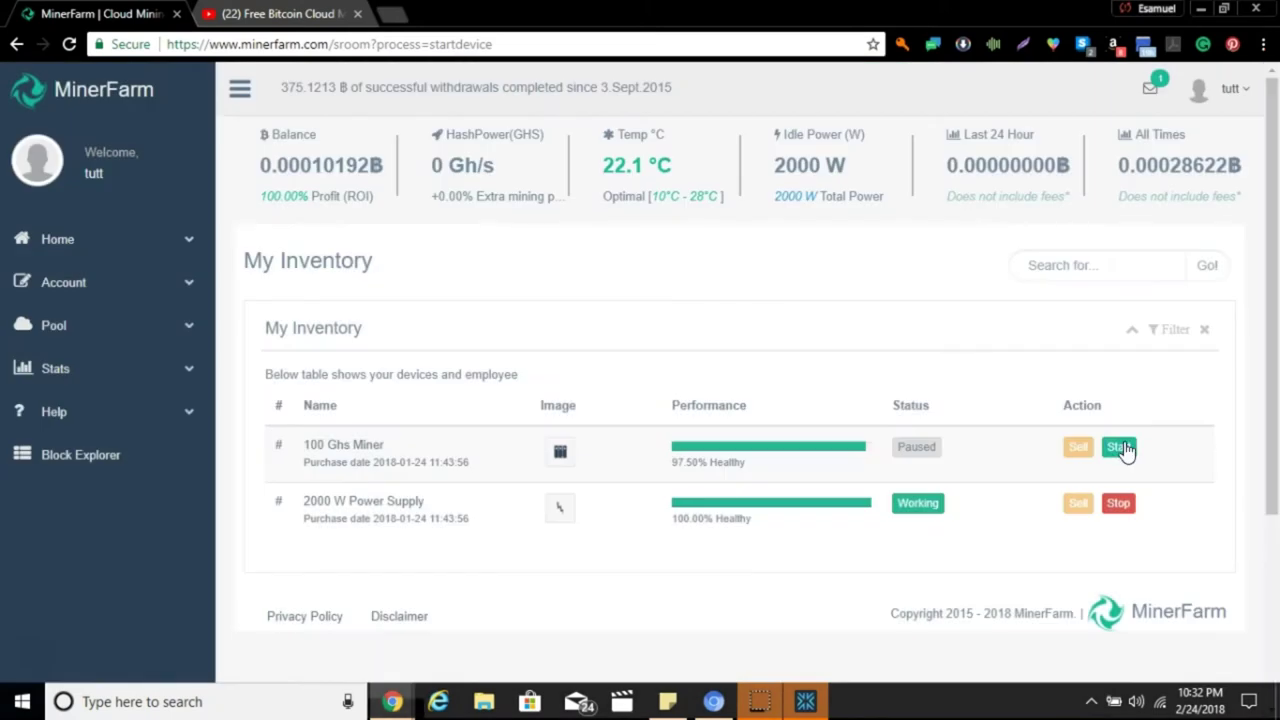
click(1120, 447)
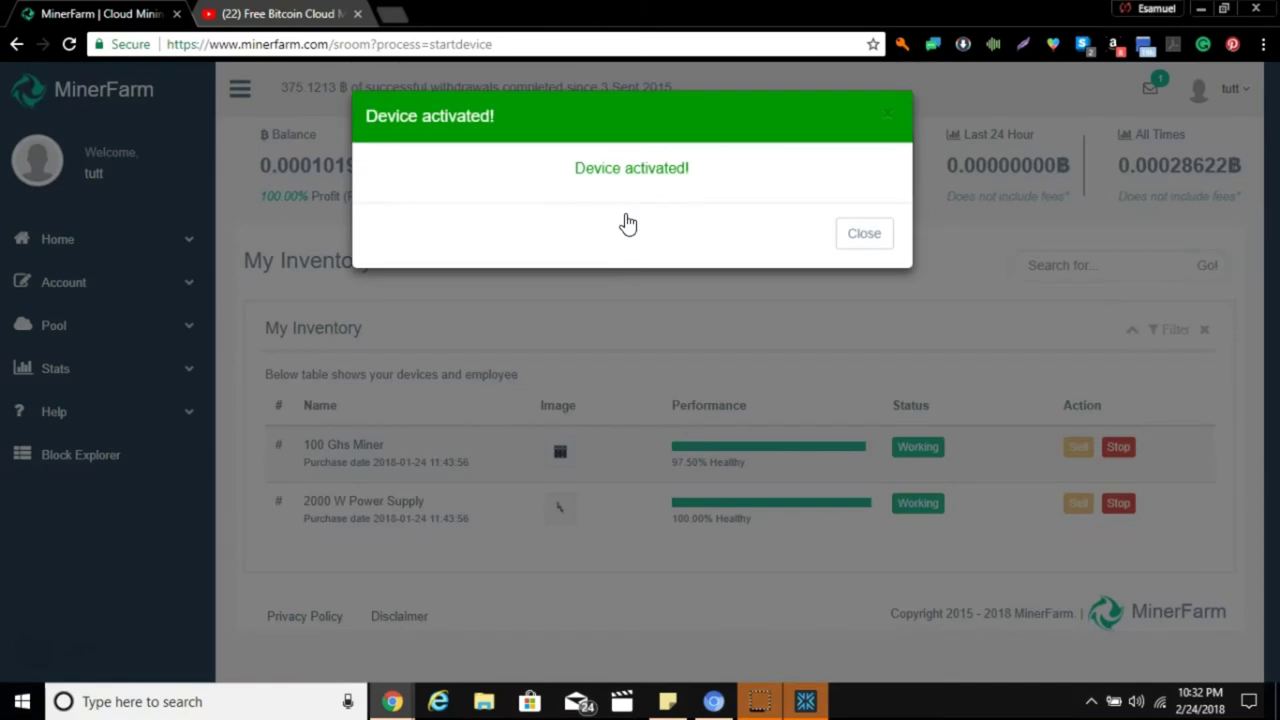
click(863, 234)
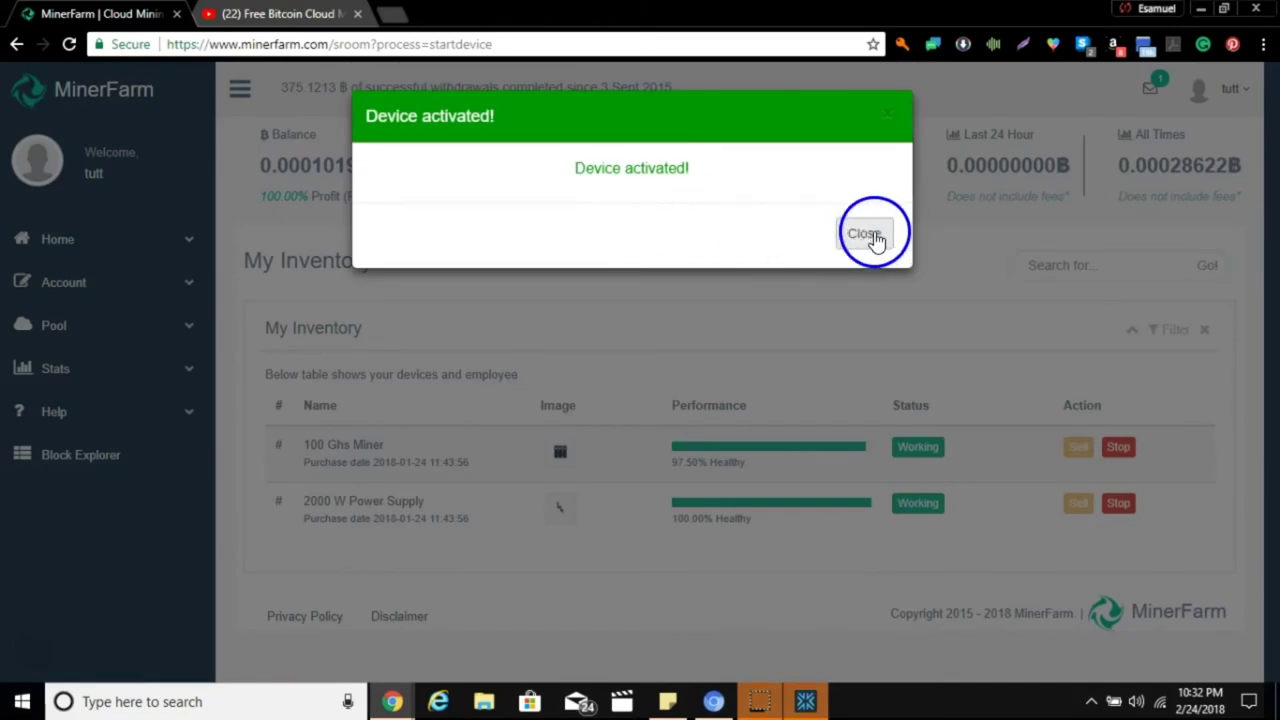
click(874, 237)
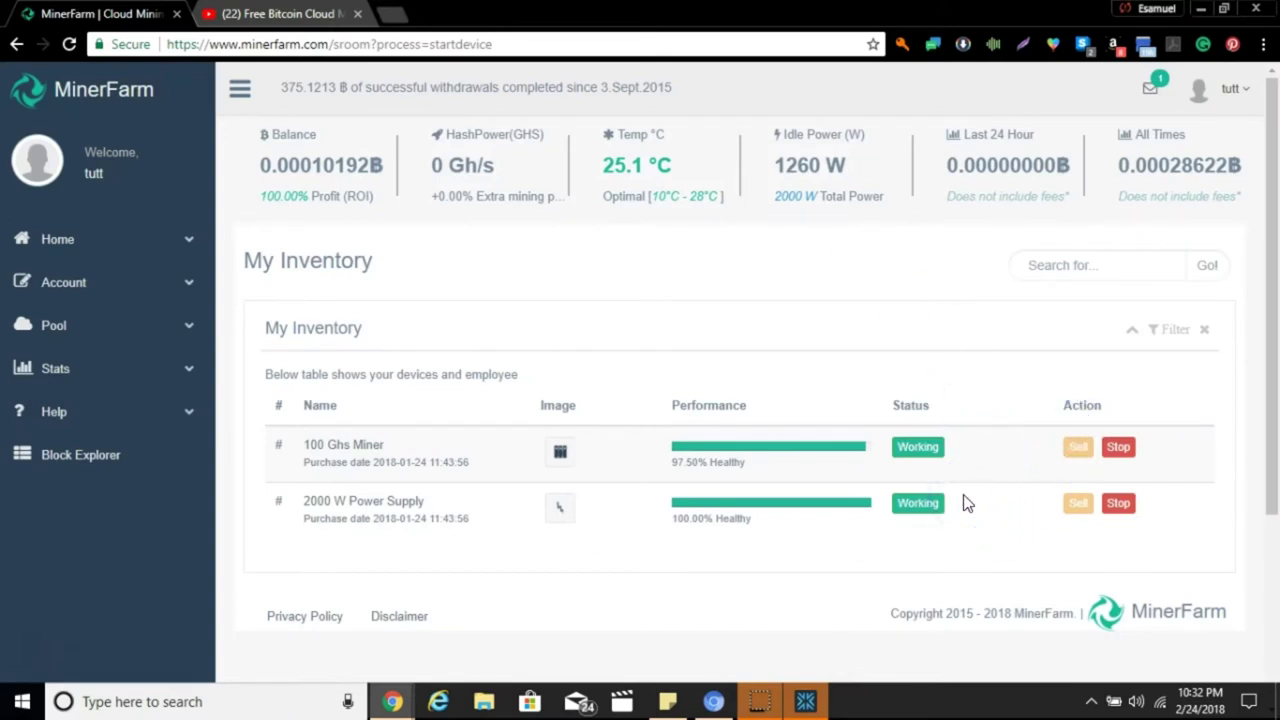
Navigate through Home in the sidebar back to the Dashboard, now showing 98 Gh/s hashpower.
click(768, 163)
click(586, 157)
click(486, 152)
click(196, 277)
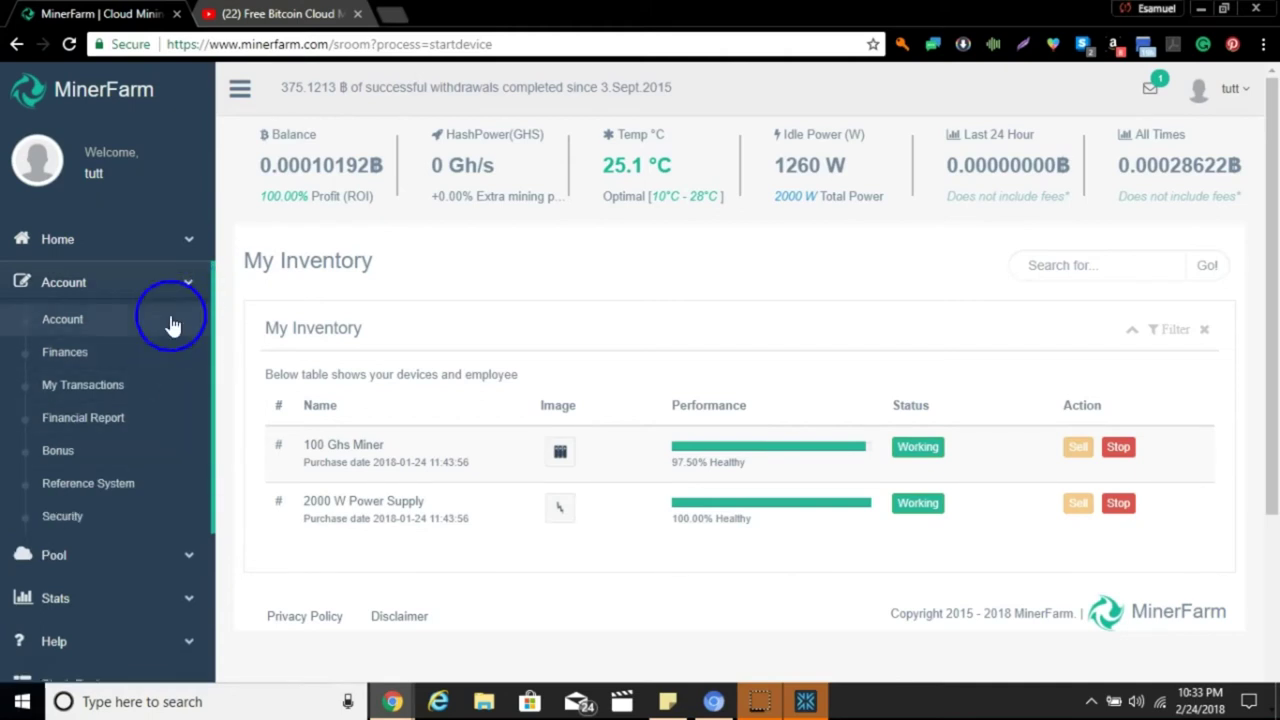
click(192, 246)
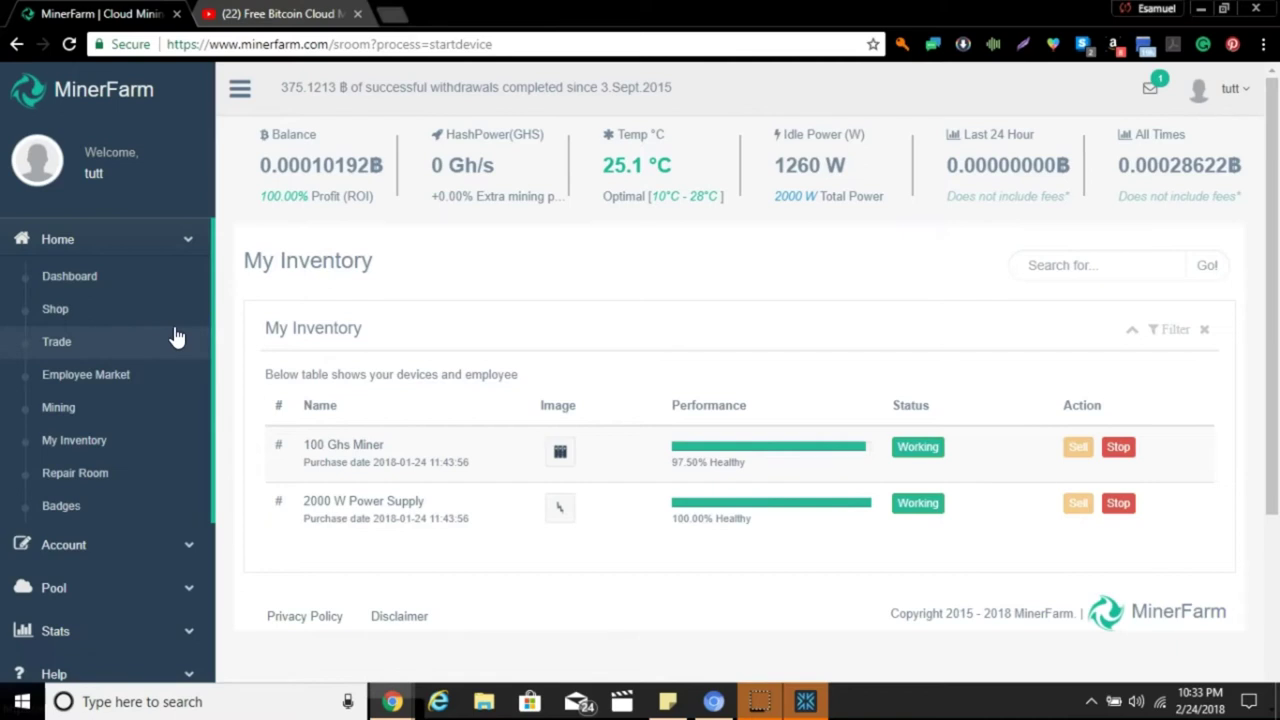
click(247, 318)
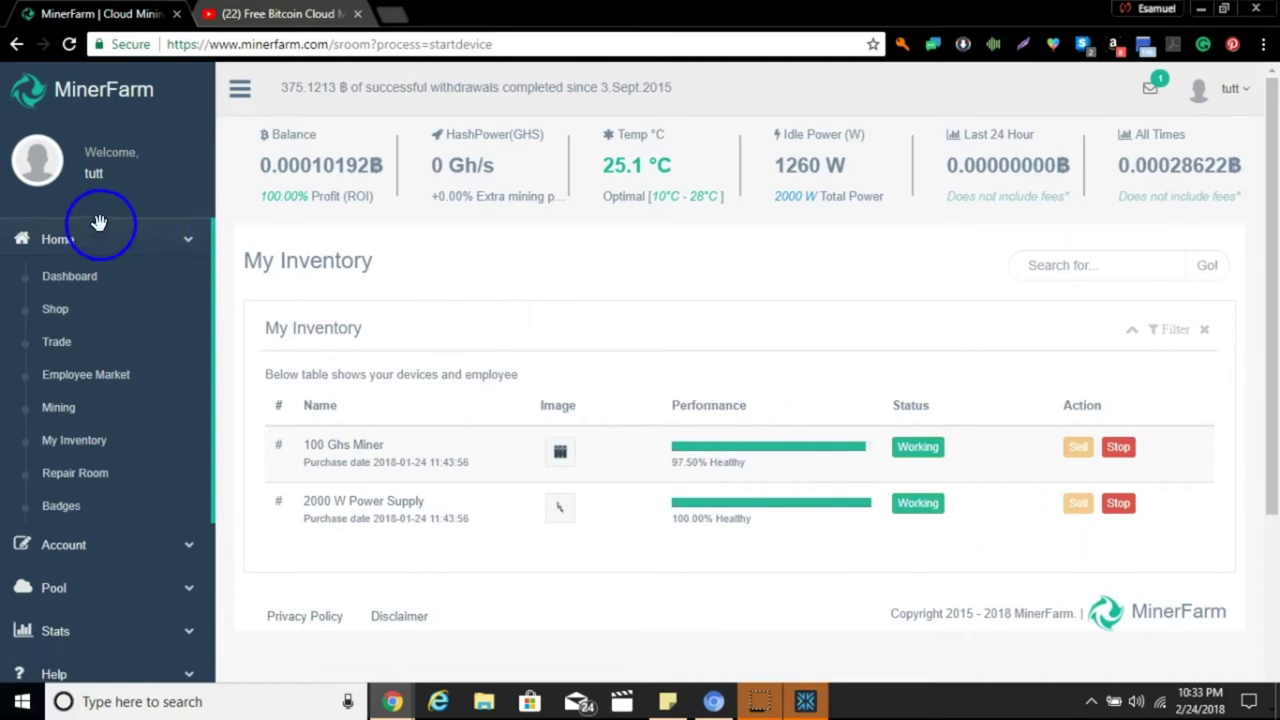
click(57, 239)
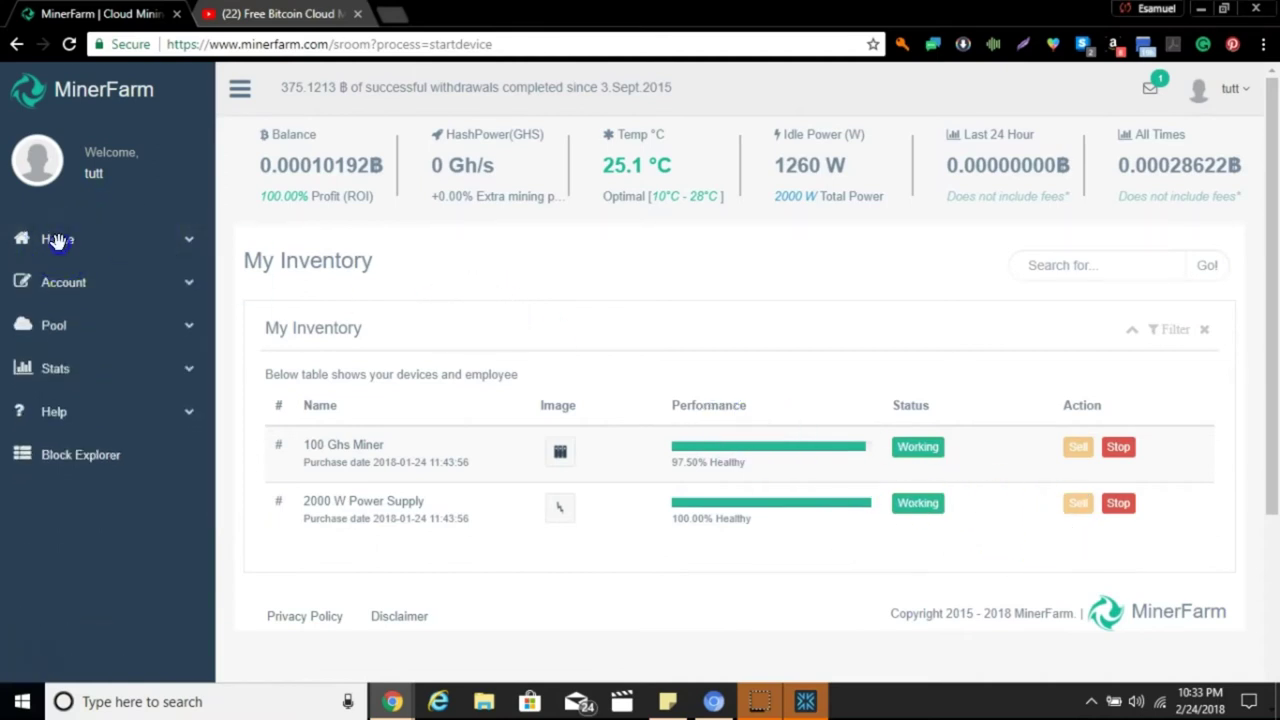
click(57, 239)
click(67, 274)
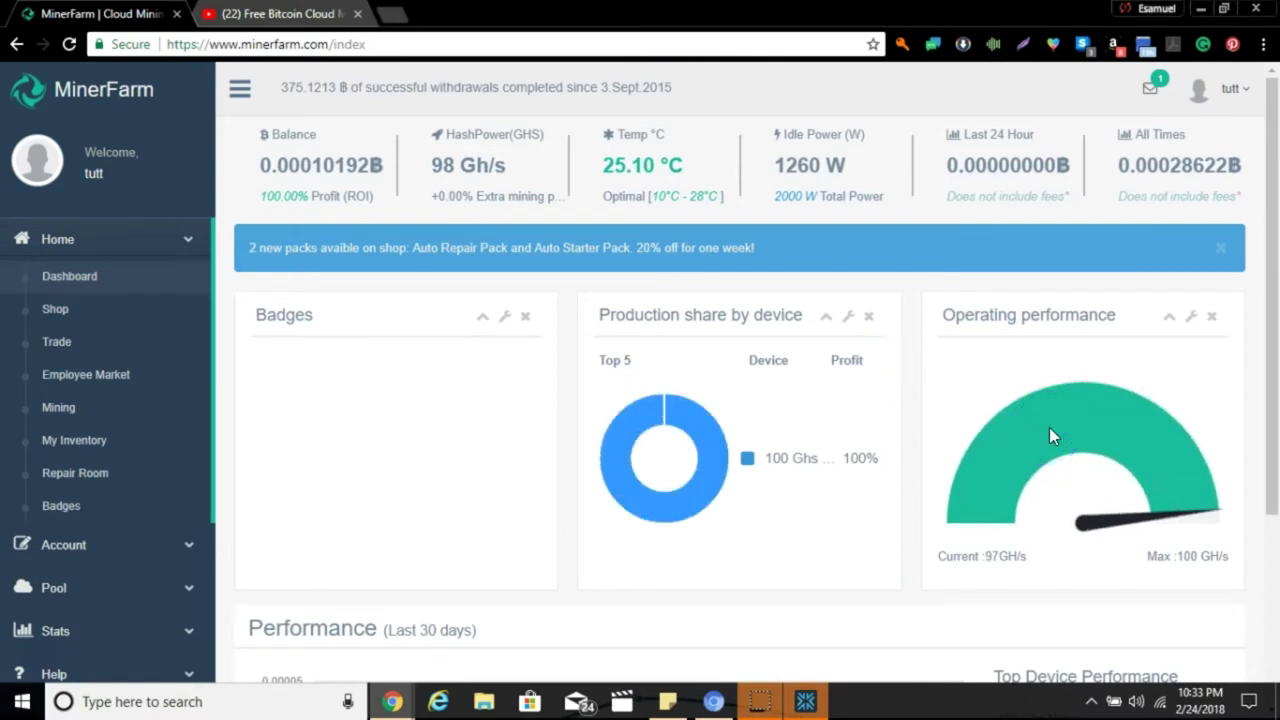
In Exodus's Wallet view, select Bitcoin, holding 0.0015 BTC ($14.35).
click(806, 701)
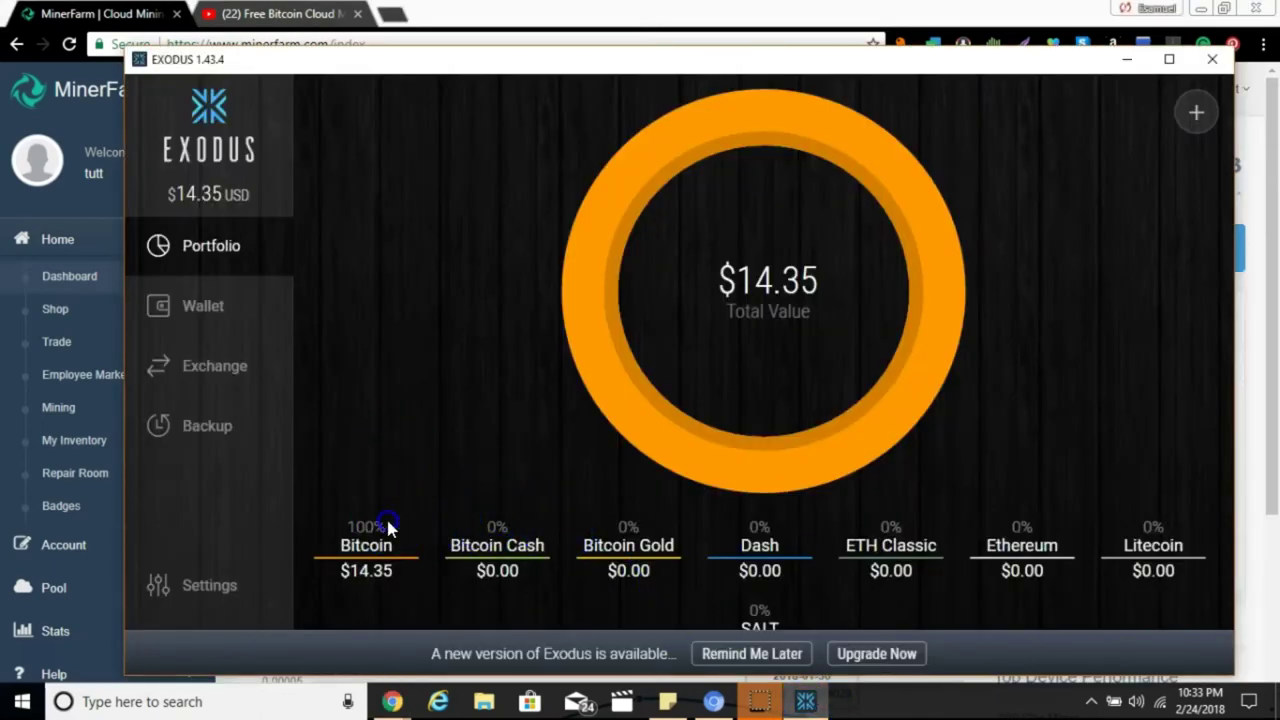
click(205, 325)
click(214, 317)
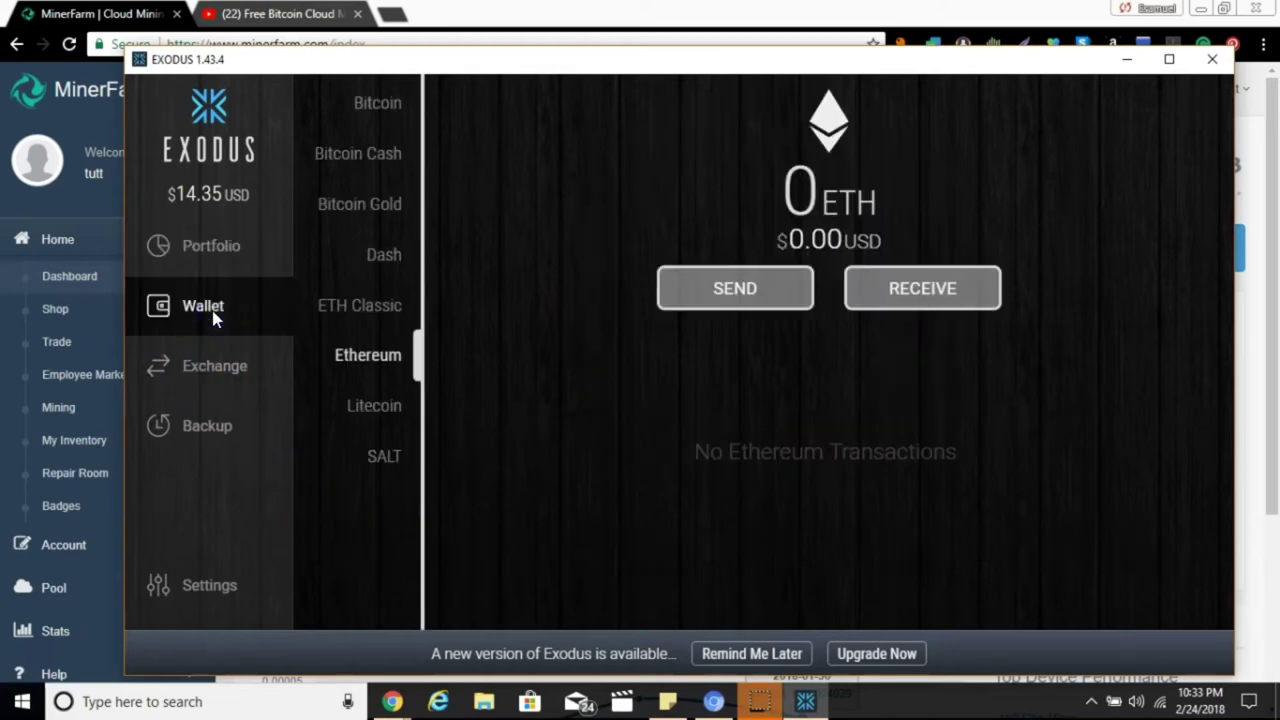
click(530, 311)
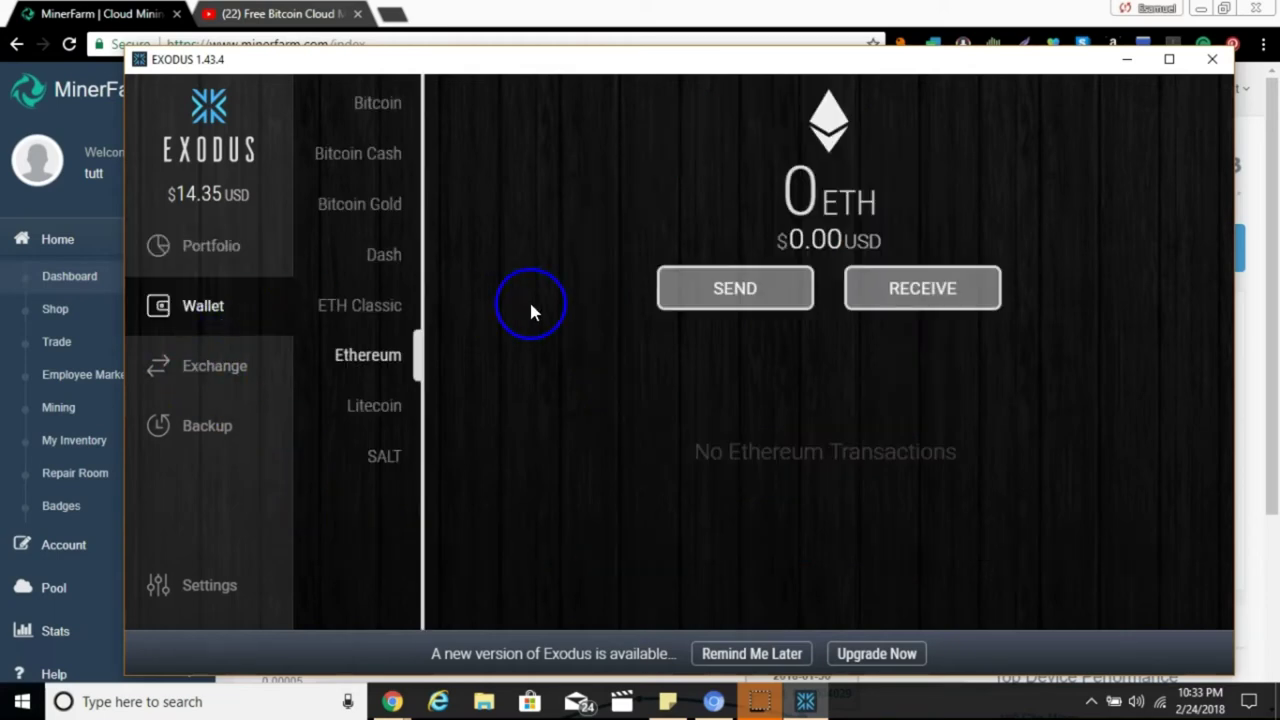
click(372, 105)
click(677, 288)
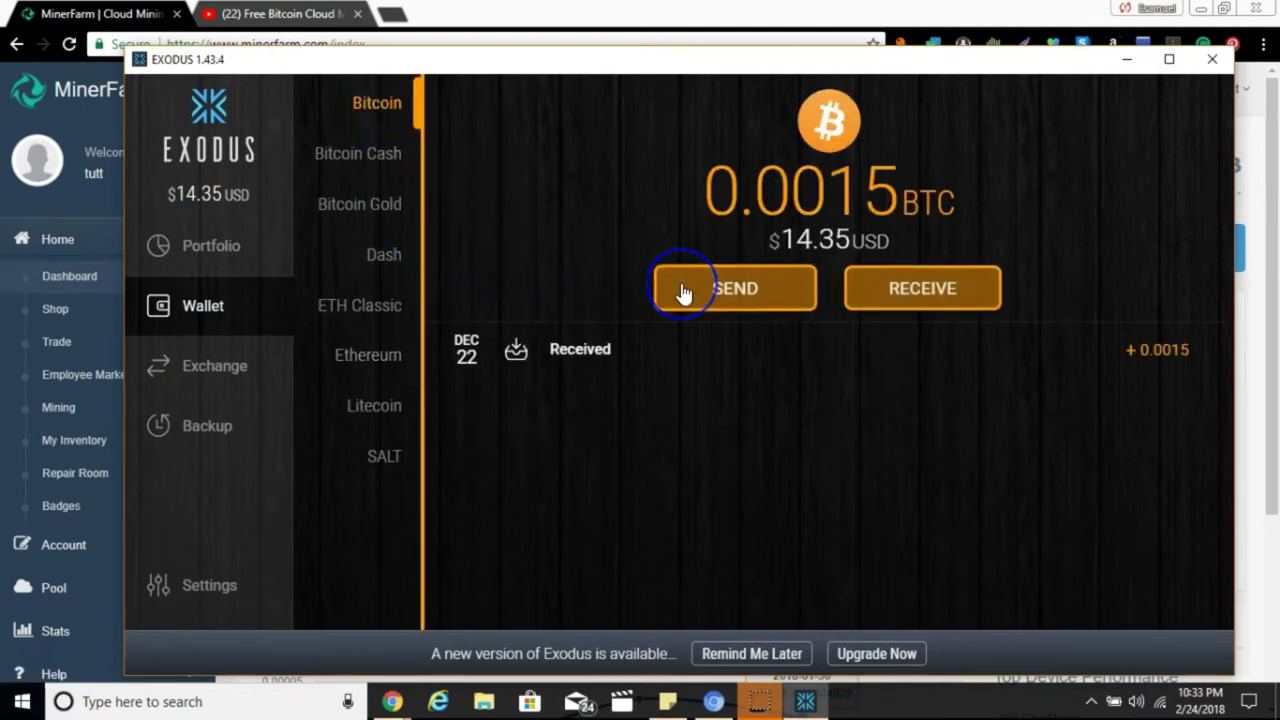
Start a Bitcoin send in Exodus with 0.00028622 BTC pasted as the amount.
click(681, 289)
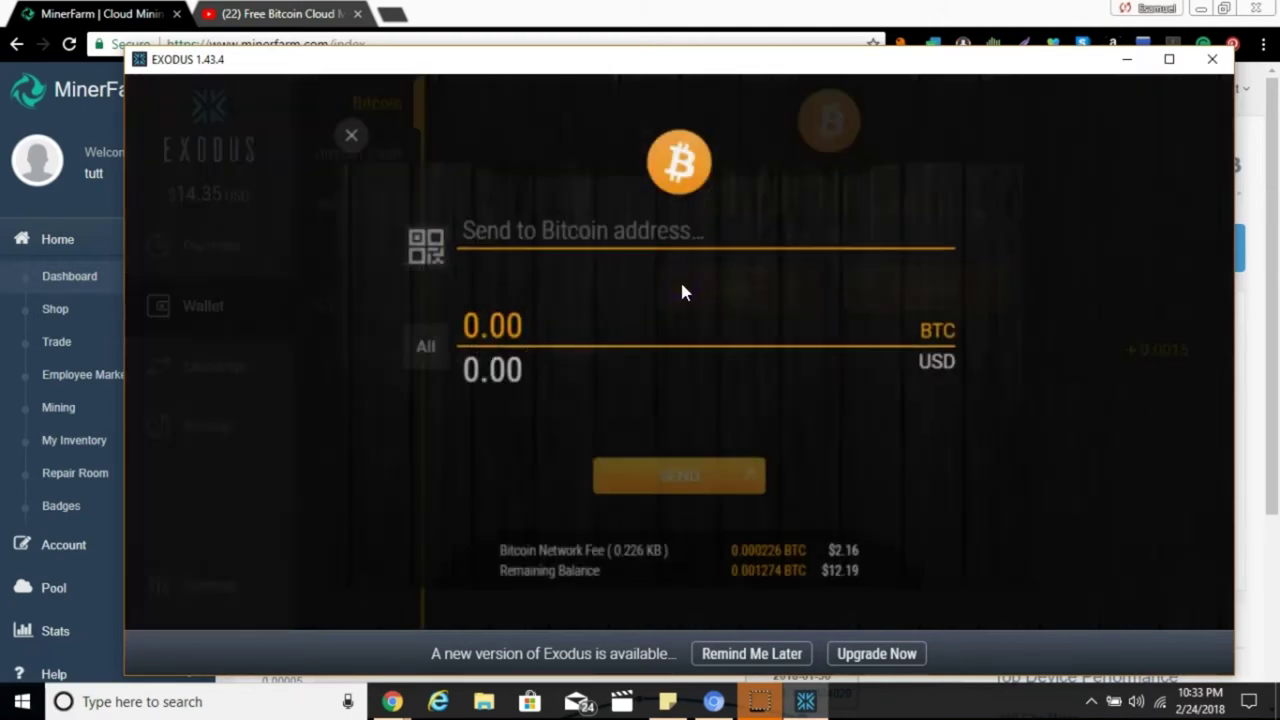
click(582, 320)
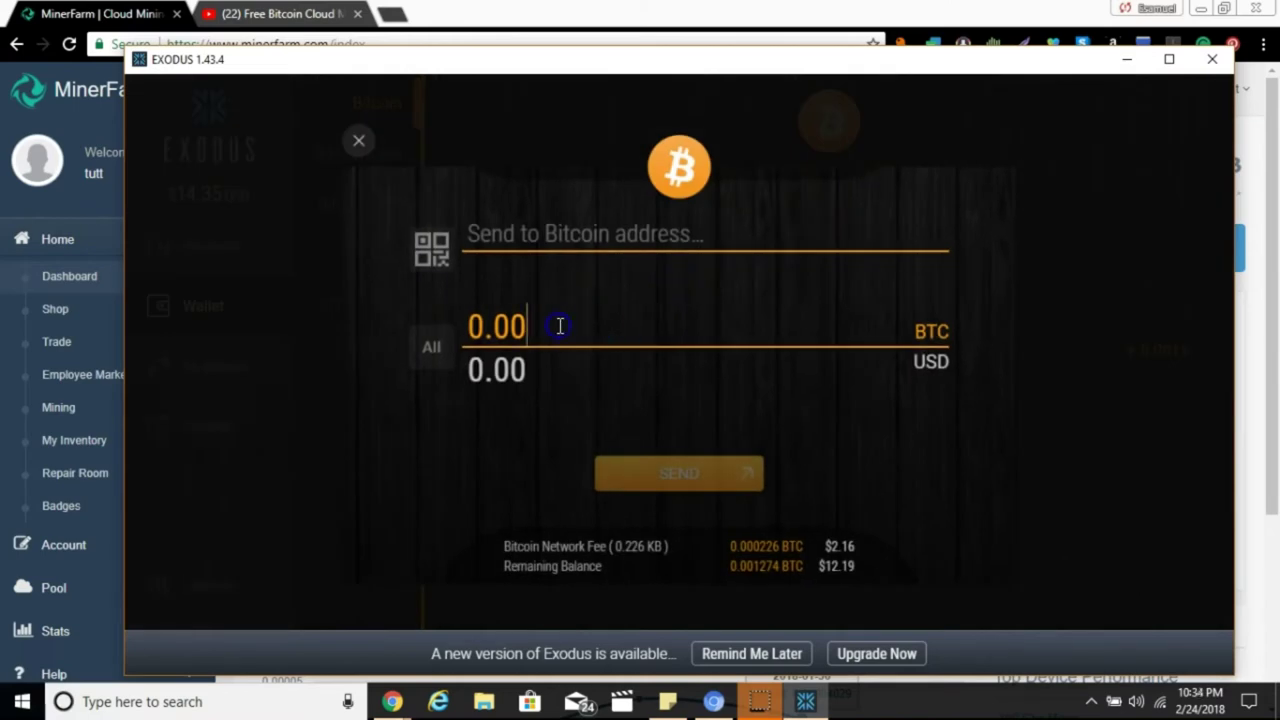
double_click(560, 326)
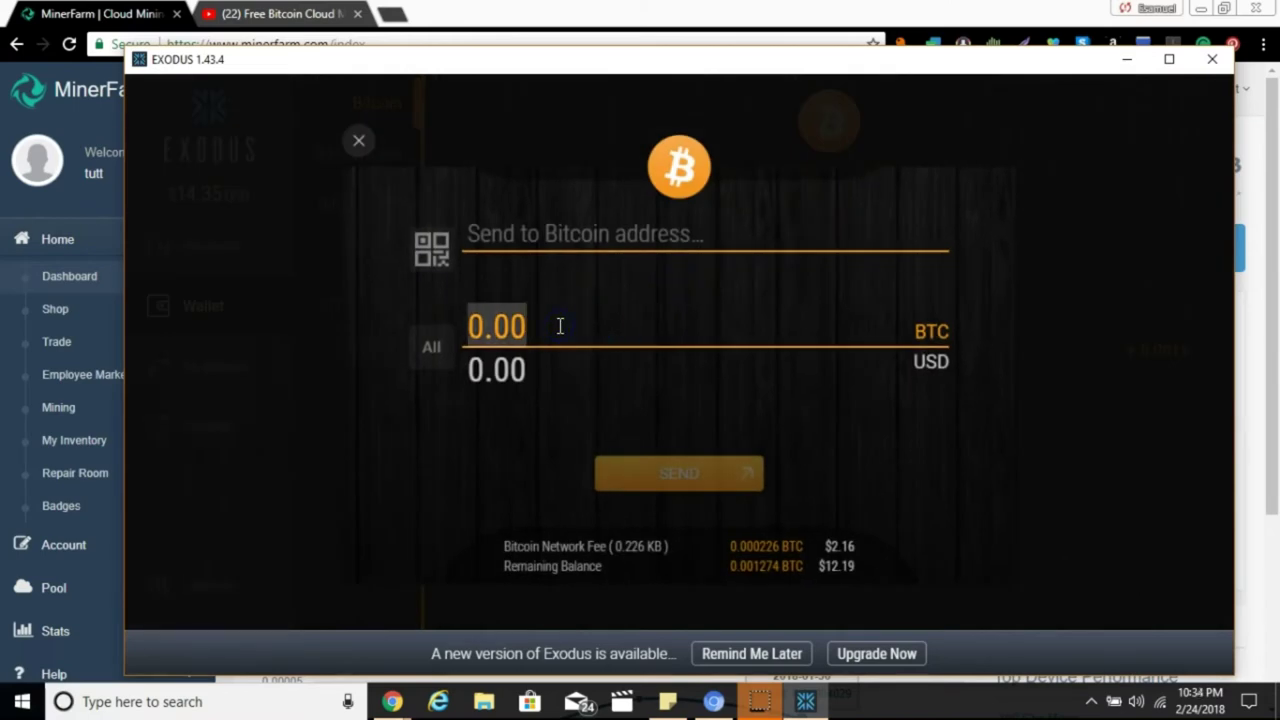
text(0.00028622)
click(558, 362)
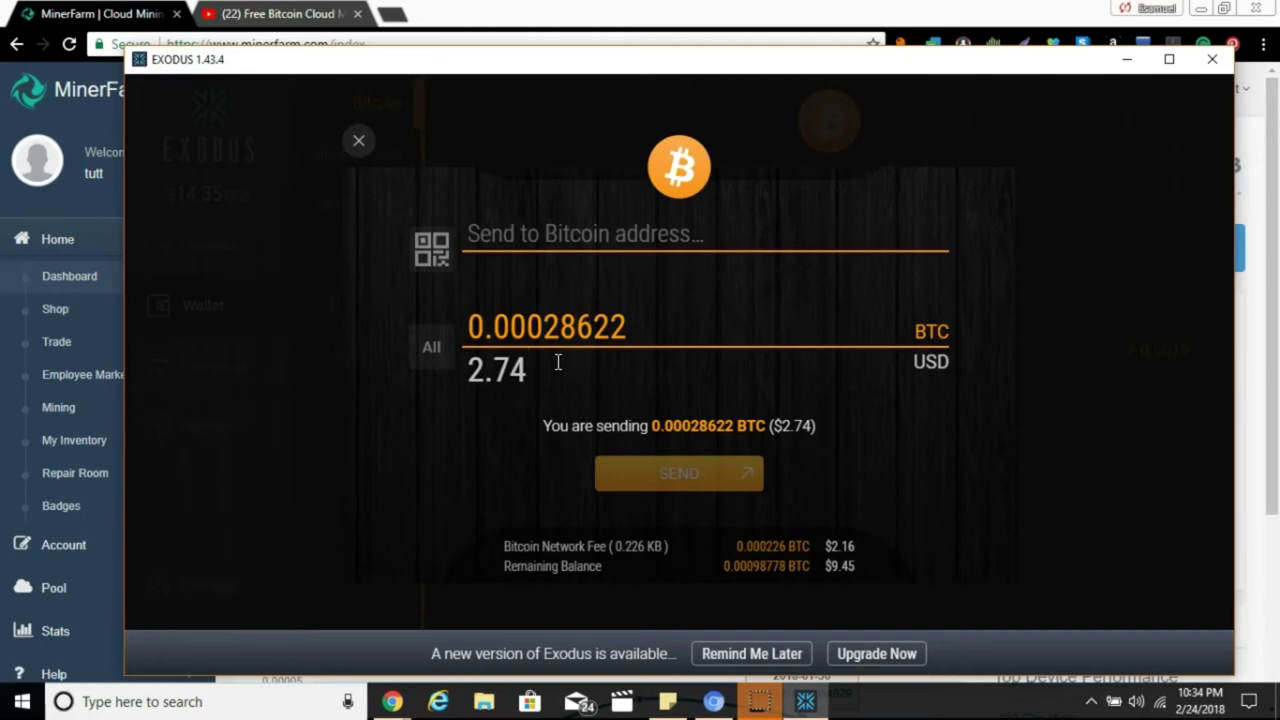
click(900, 213)
Minimize Exodus and log out of MinerFarm.
click(1121, 58)
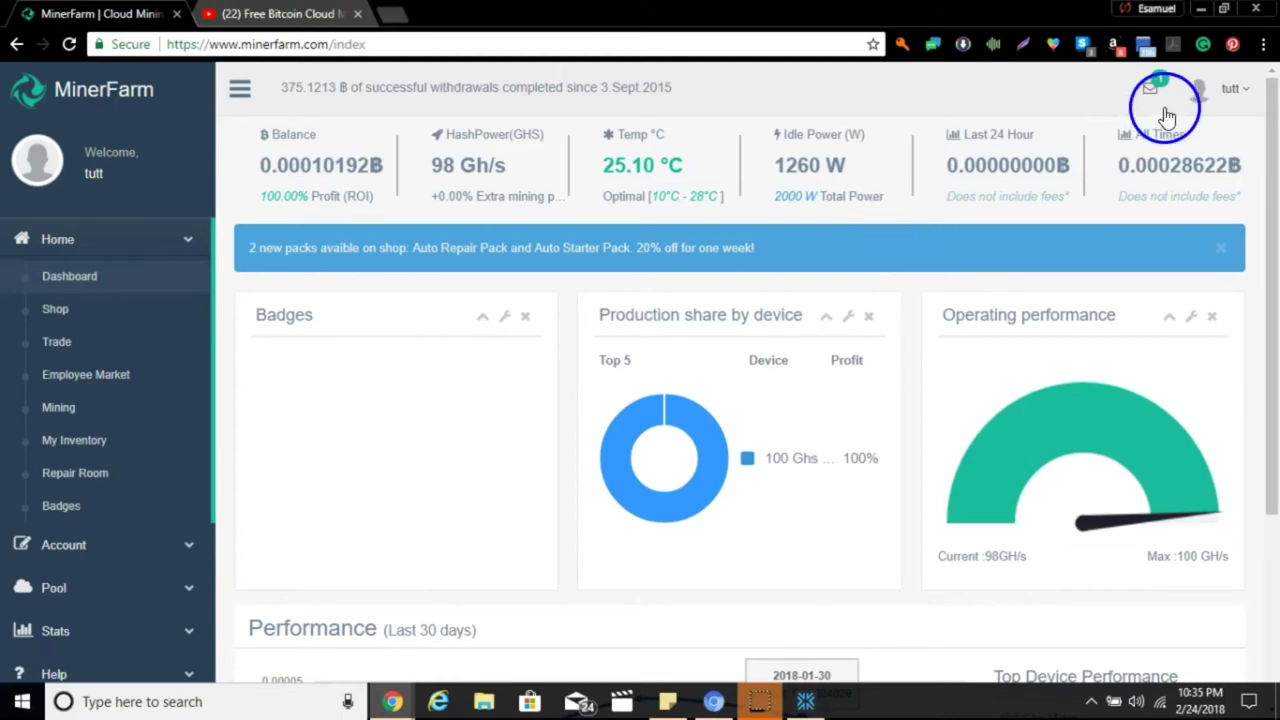
click(1235, 92)
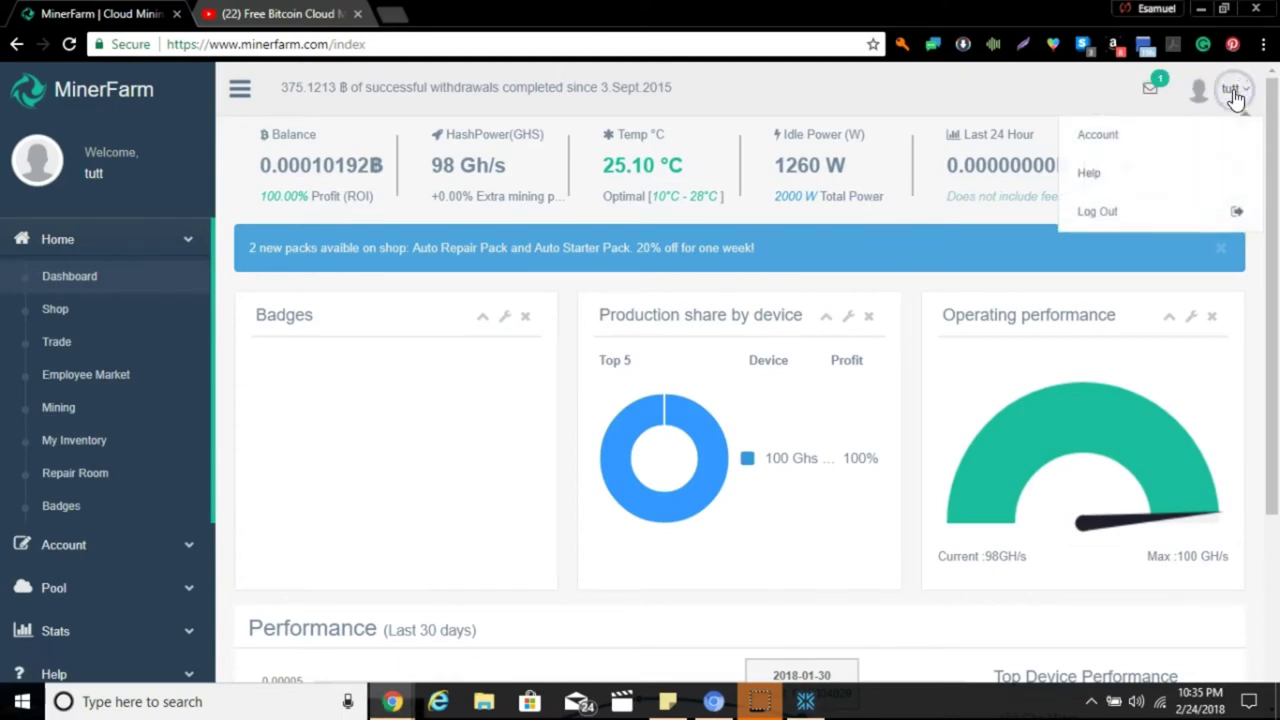
click(1162, 206)
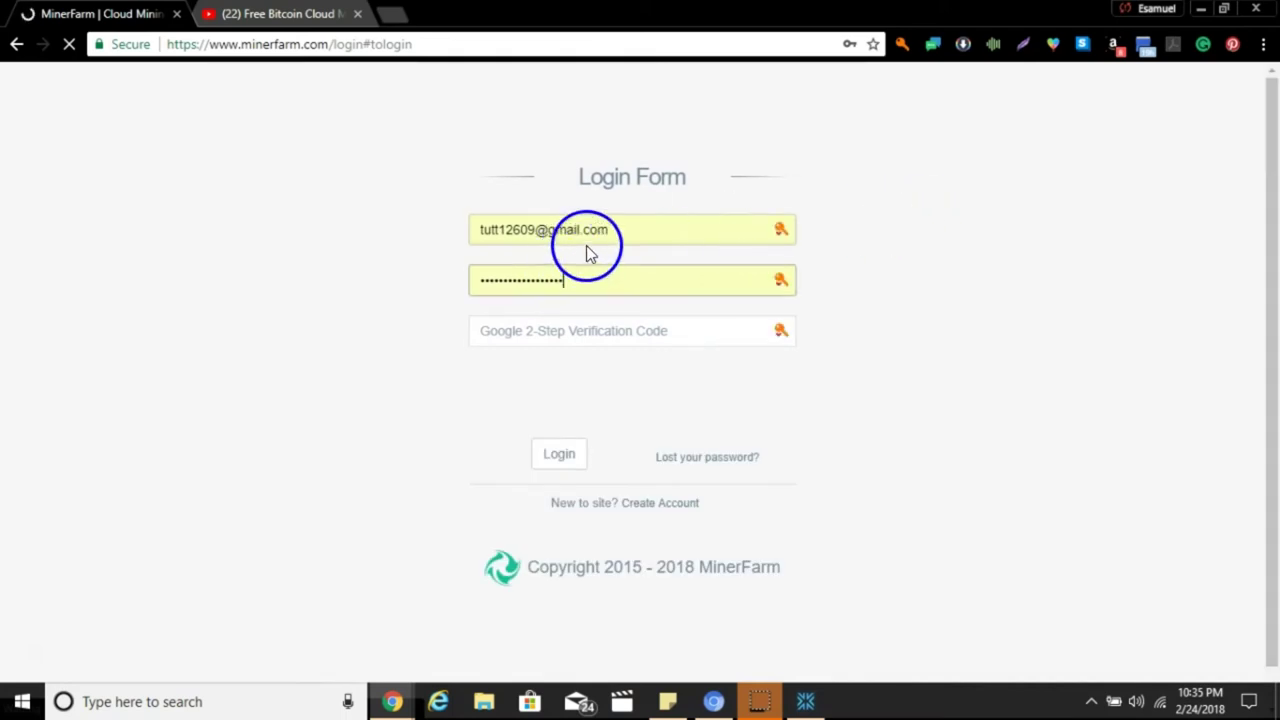
Sign in with the other saved account's login and password, passing the reCAPTCHA check.
click(611, 228)
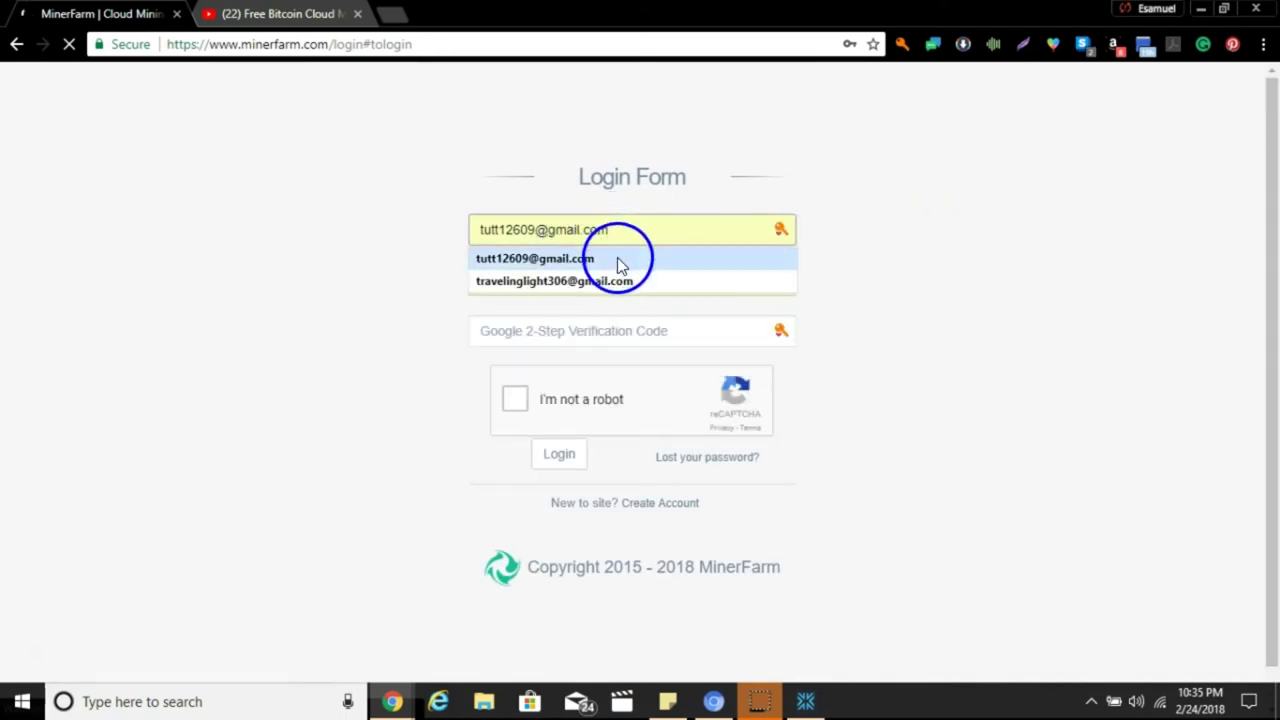
click(617, 258)
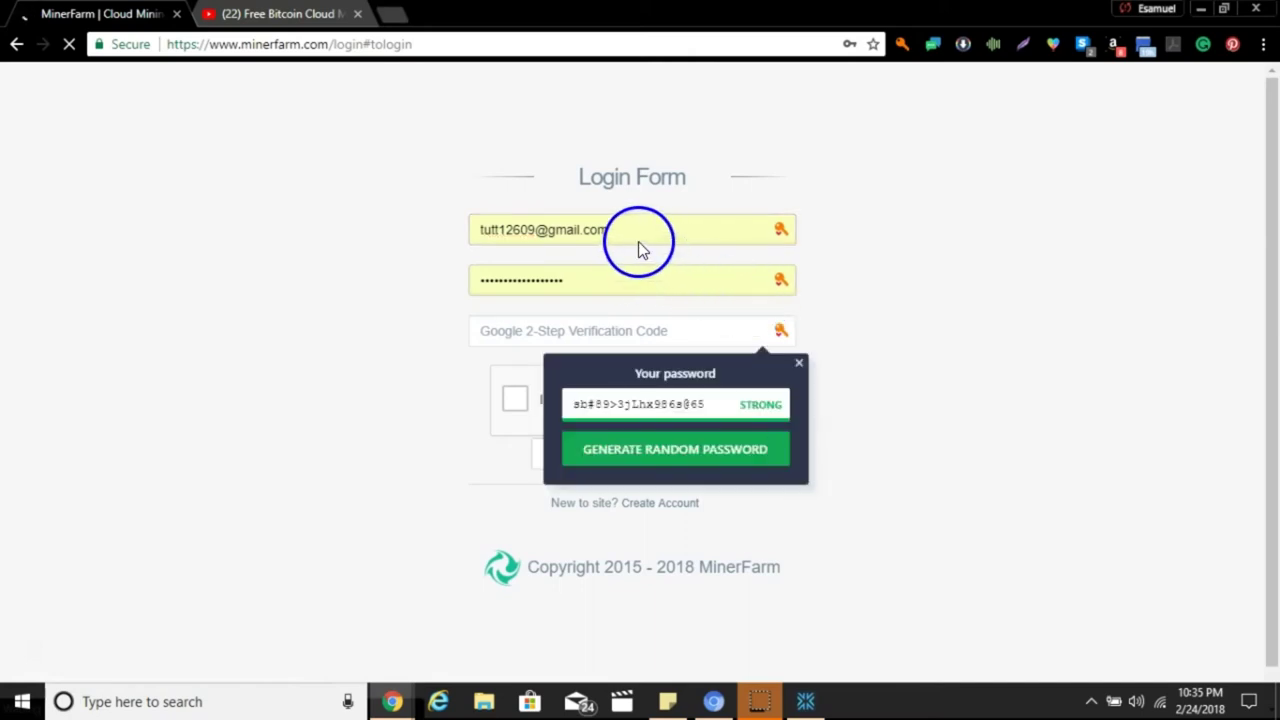
click(633, 235)
double_click(626, 231)
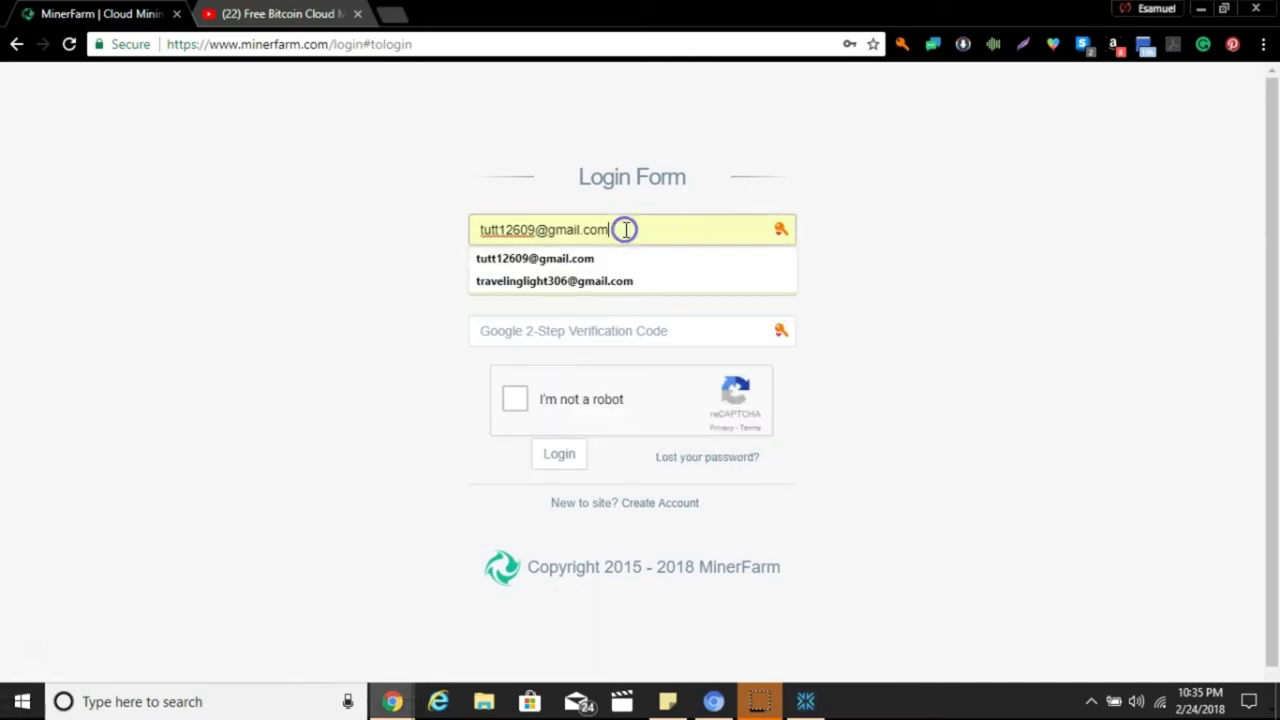
click(628, 283)
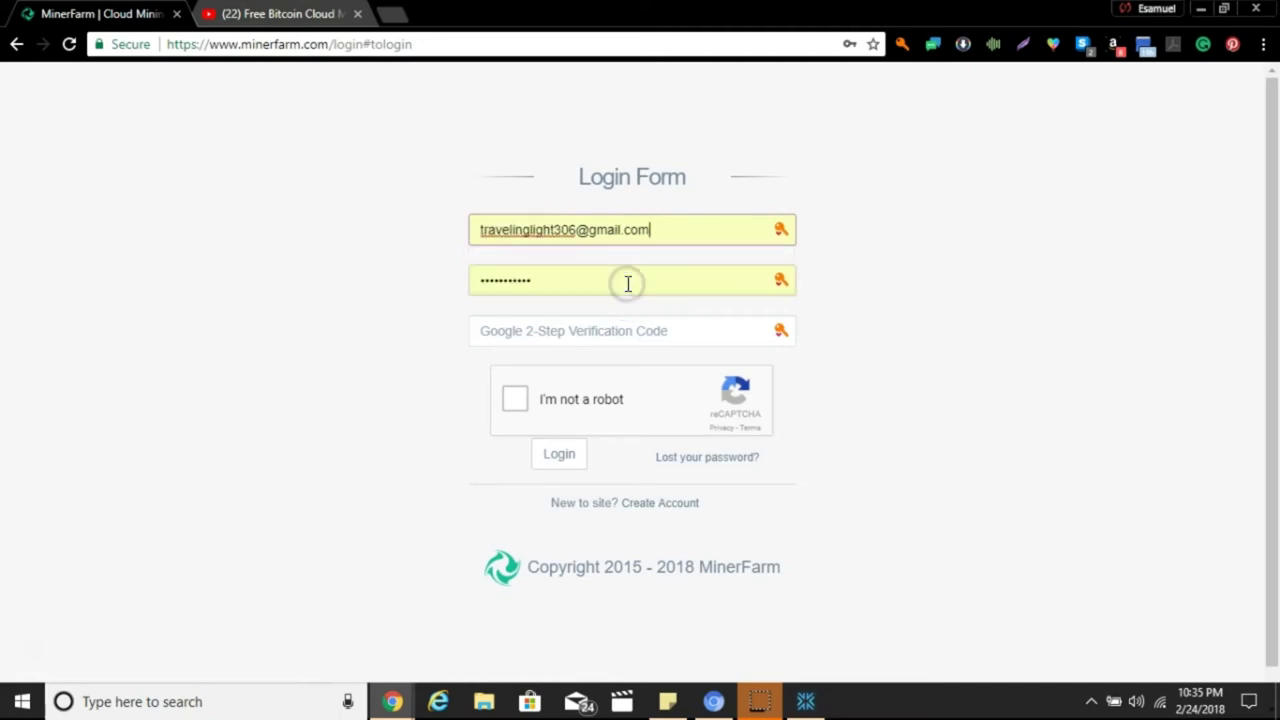
click(626, 283)
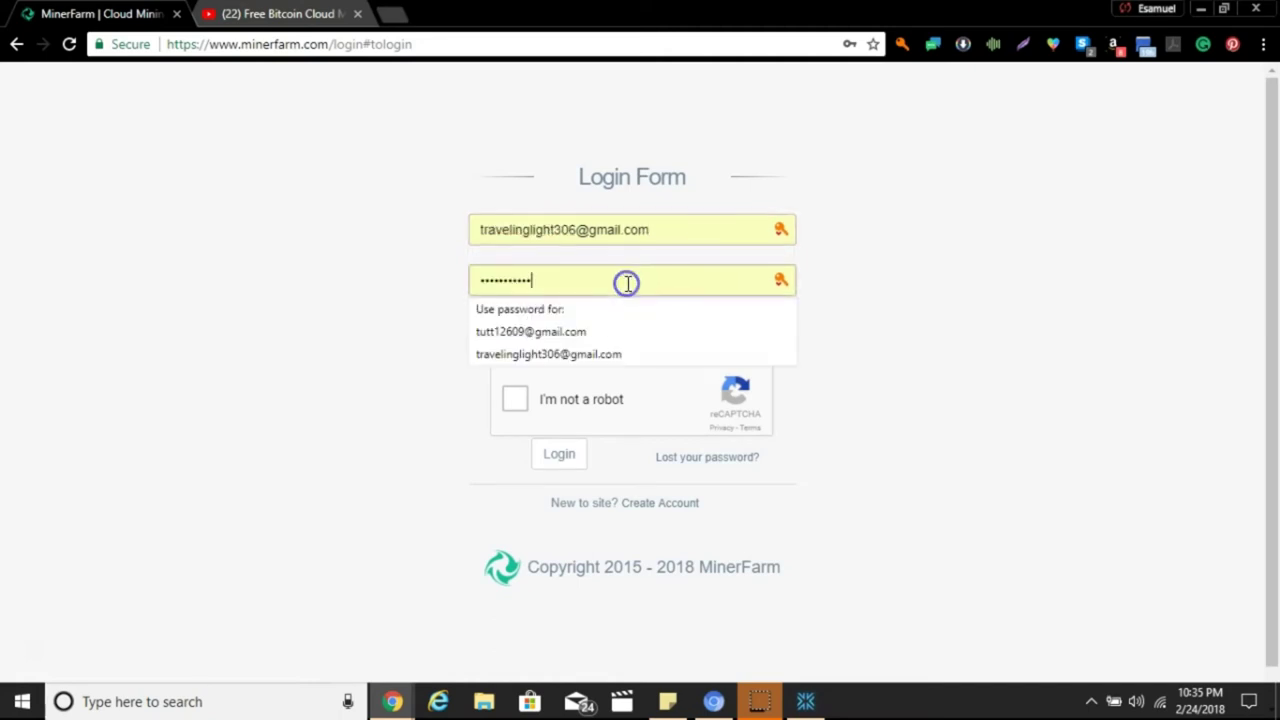
click(615, 354)
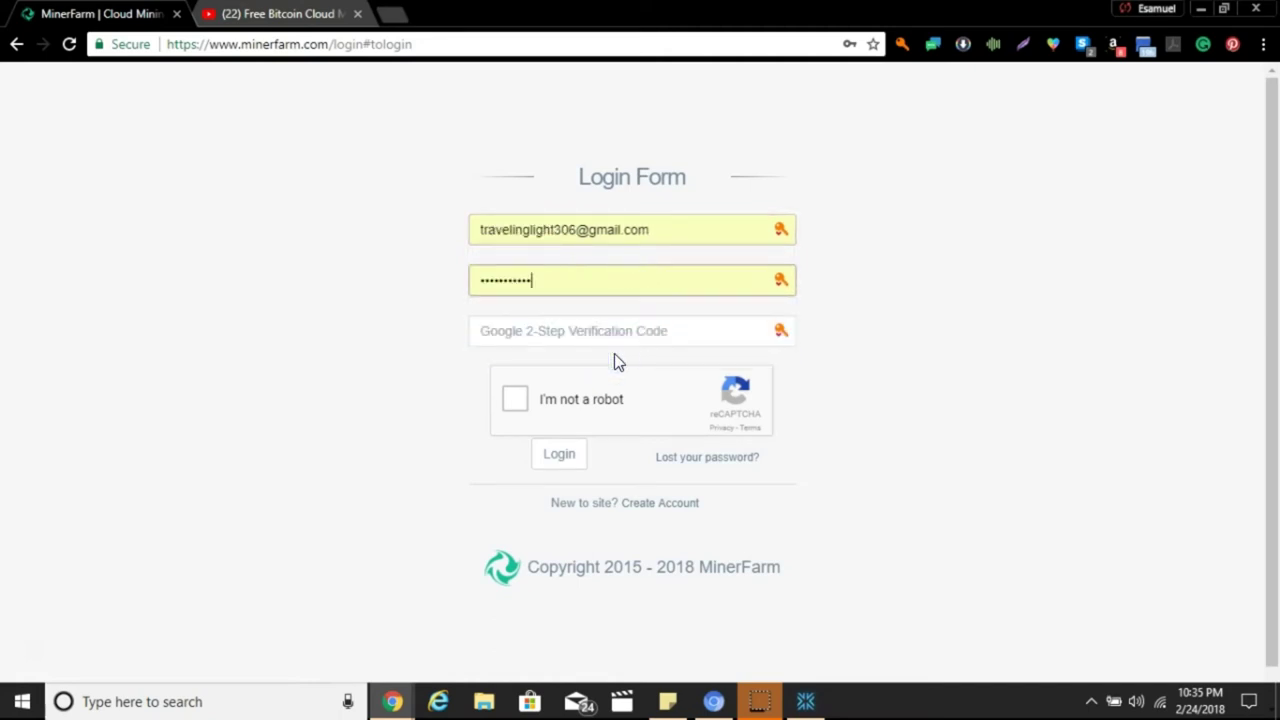
click(513, 403)
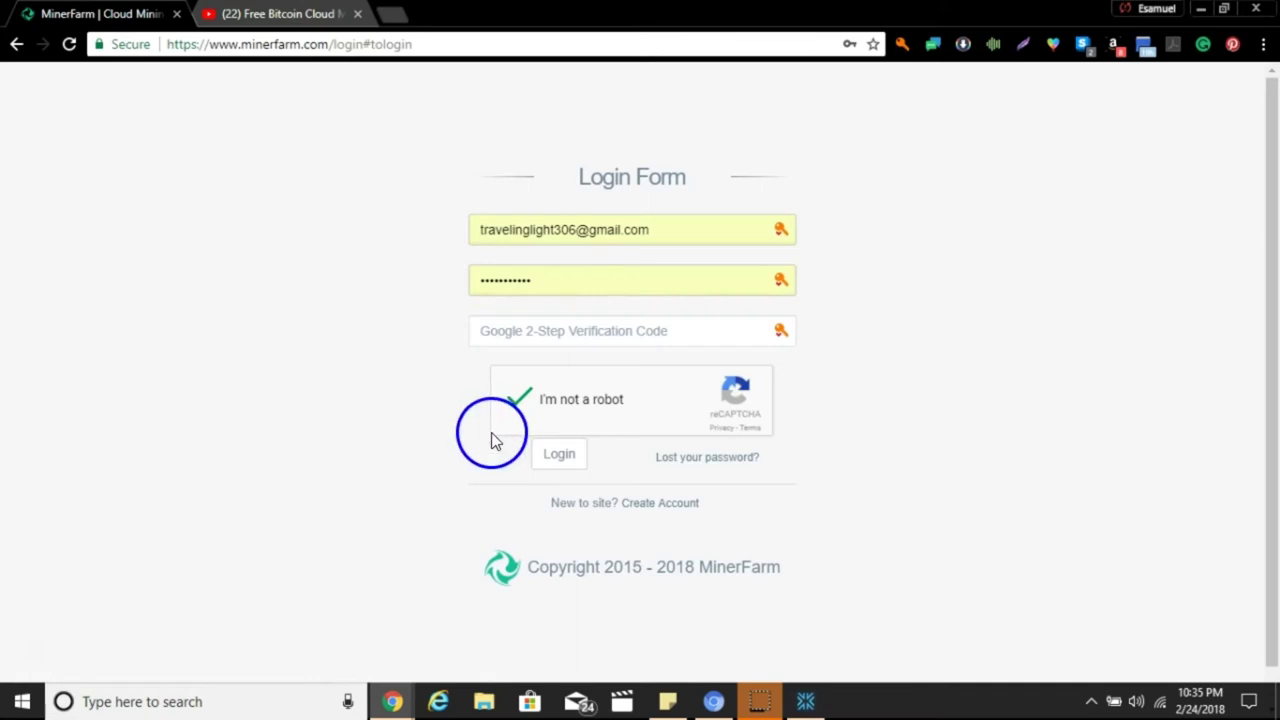
click(549, 458)
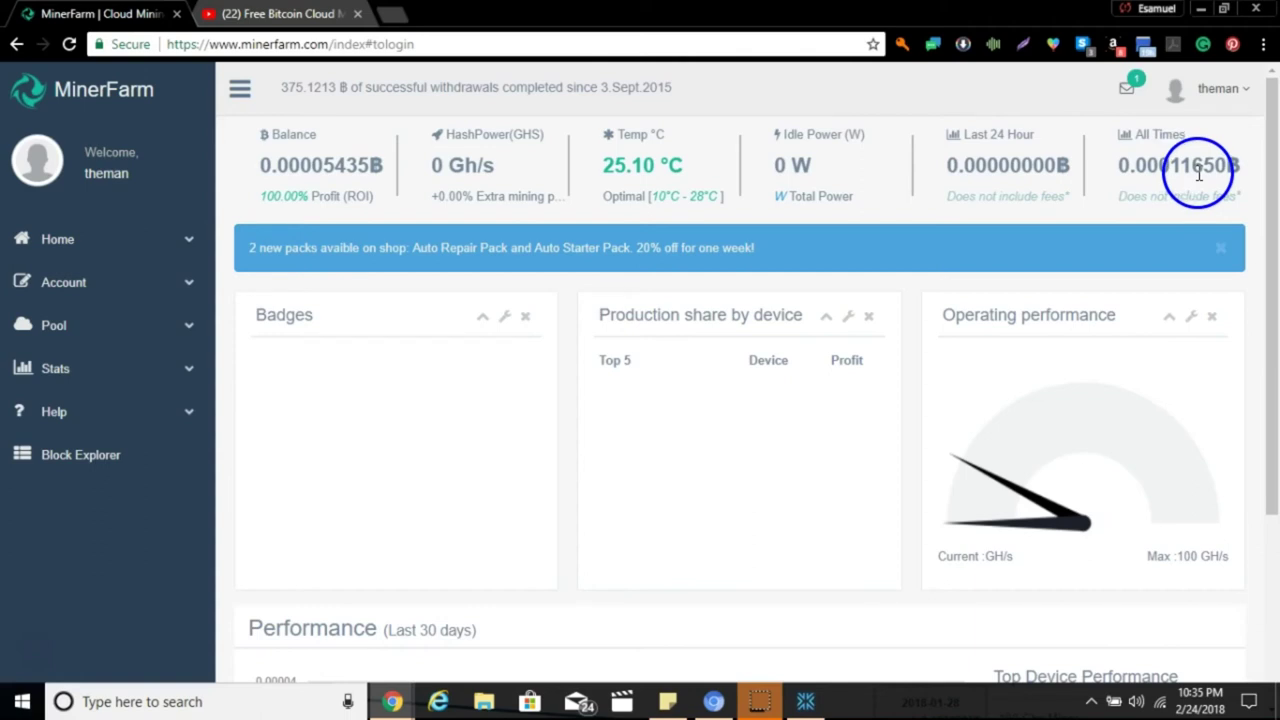
Inspect the 2018-01-27 payout on the 30-day Performance chart.
scroll(1157, 408, down, 3)
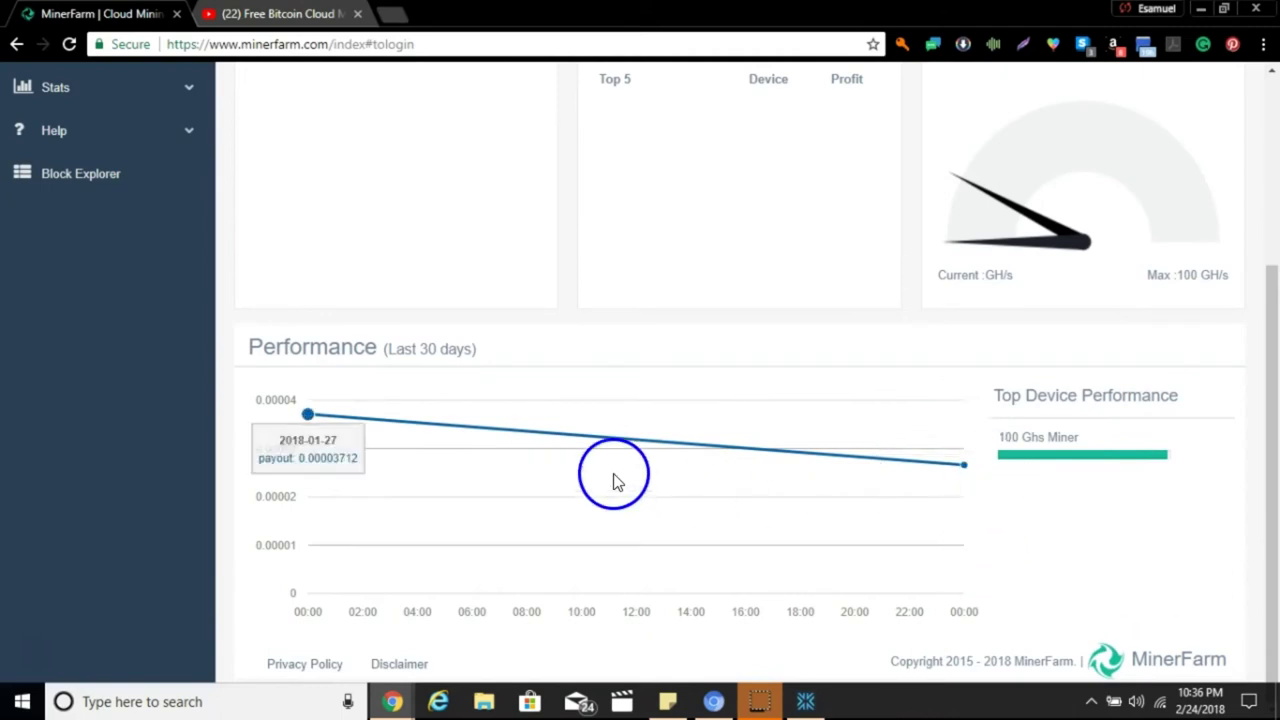
click(311, 410)
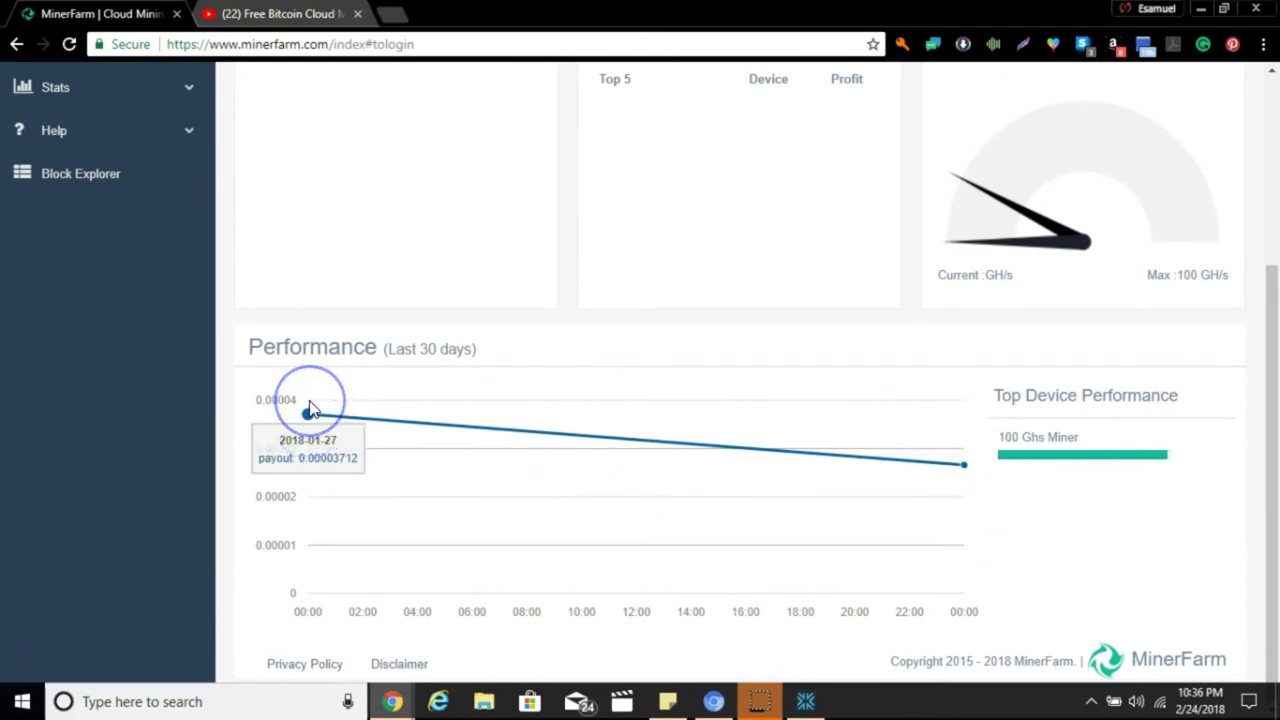
scroll(311, 410, up, 3)
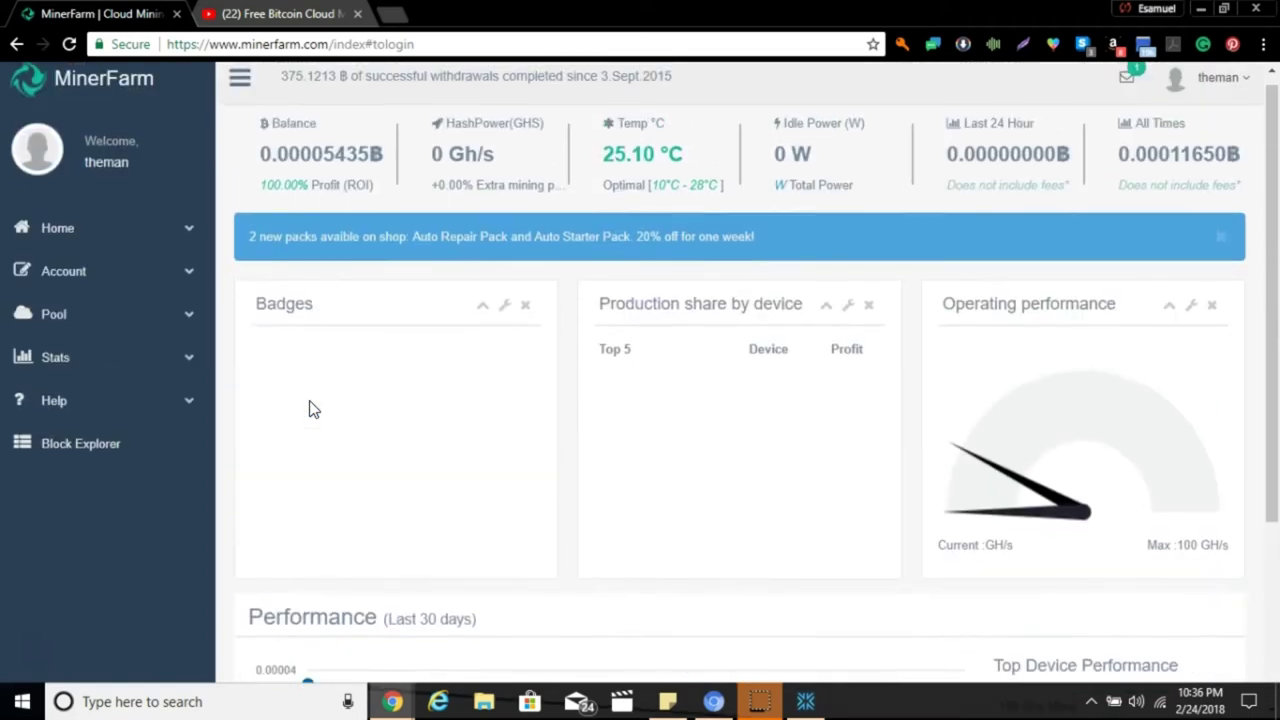
Go to the Trade page from the Home section of the sidebar.
click(134, 268)
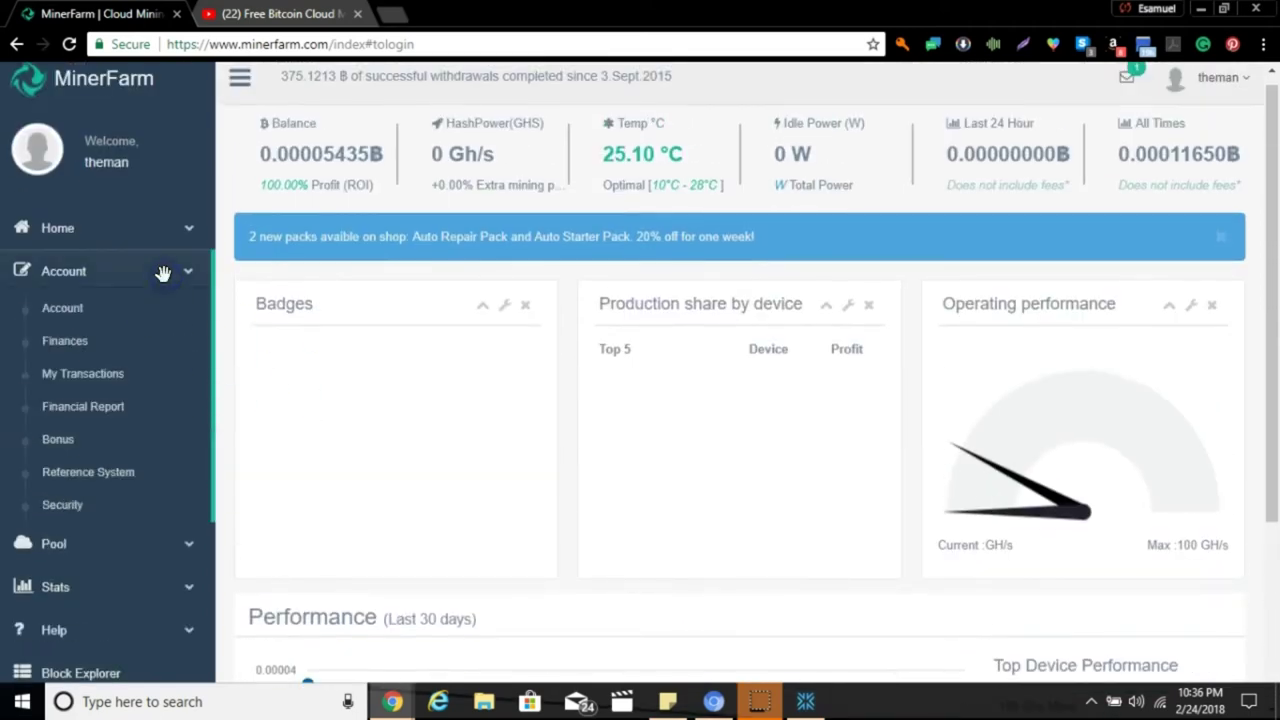
click(189, 236)
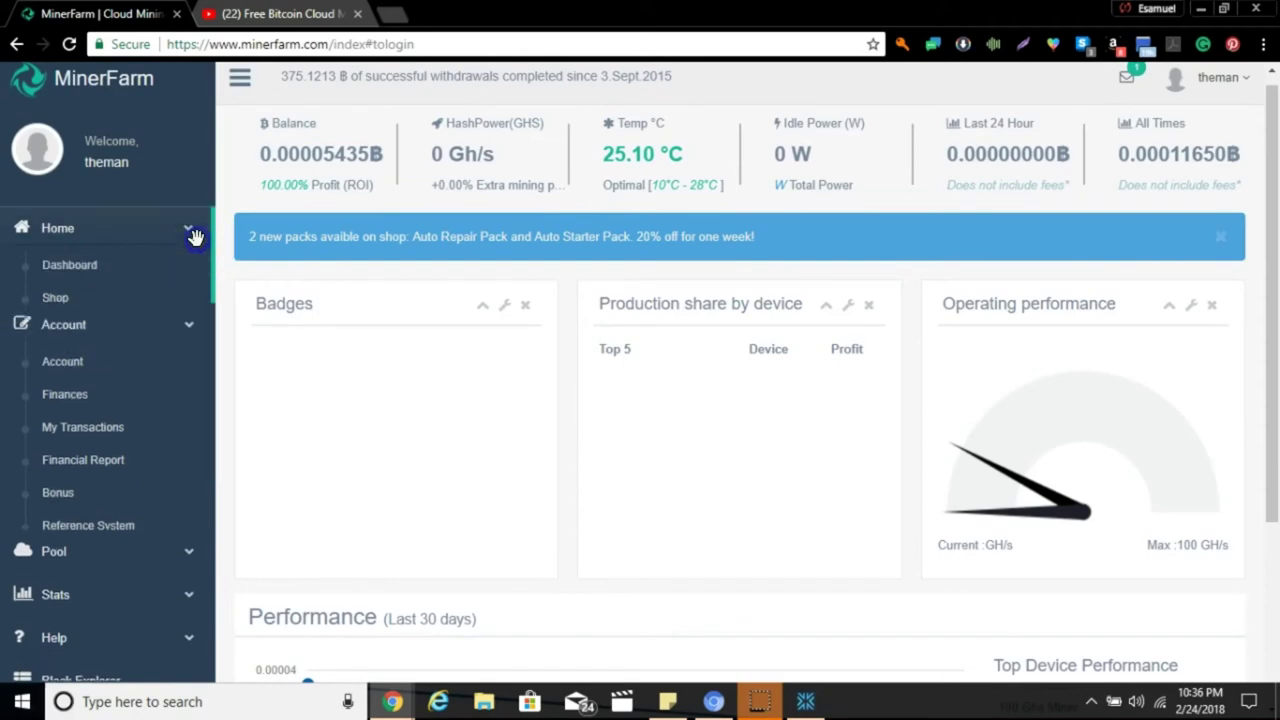
click(172, 328)
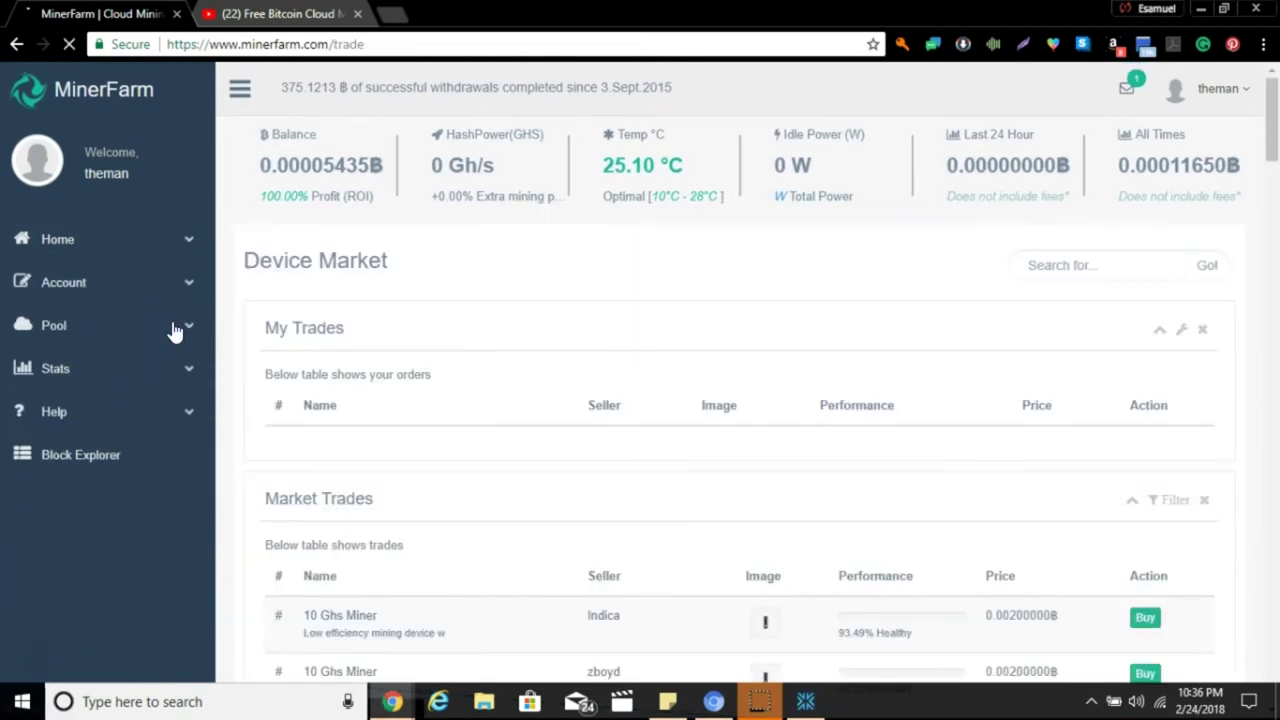
Open My Inventory, showing the paused 100 Ghs Miner and 2000 W Power Supply.
click(360, 330)
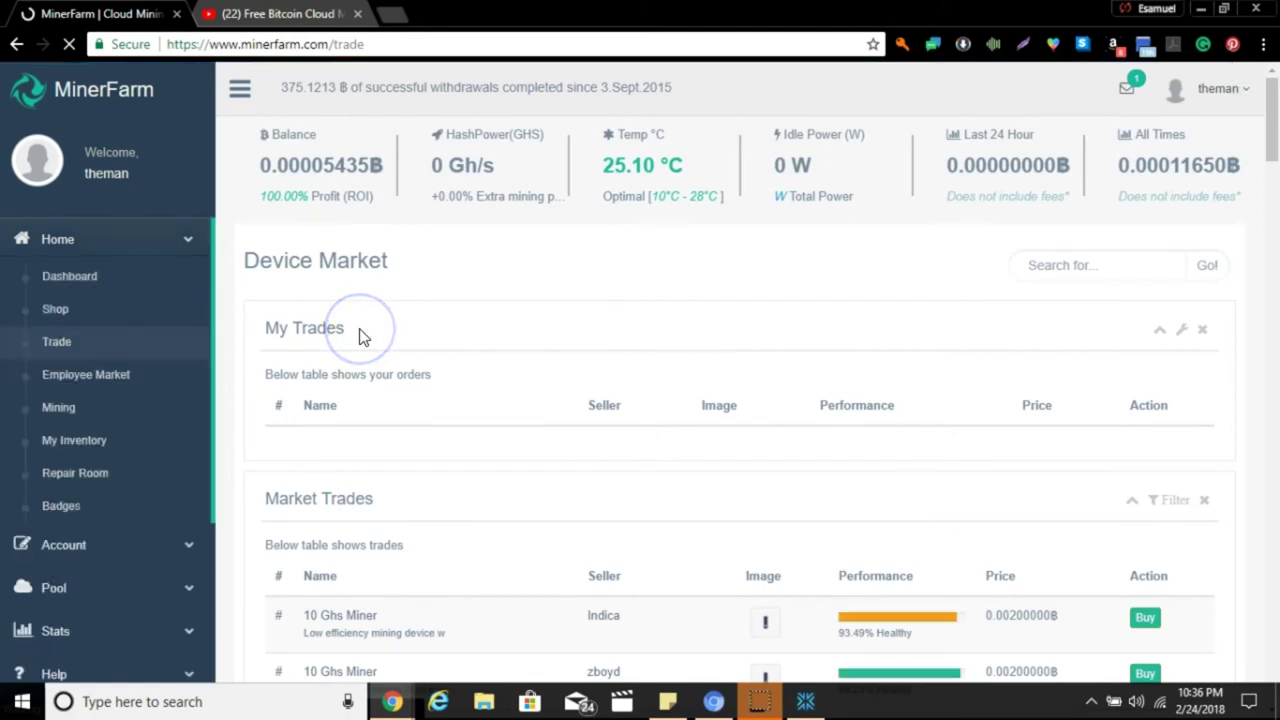
scroll(362, 337, down, 2)
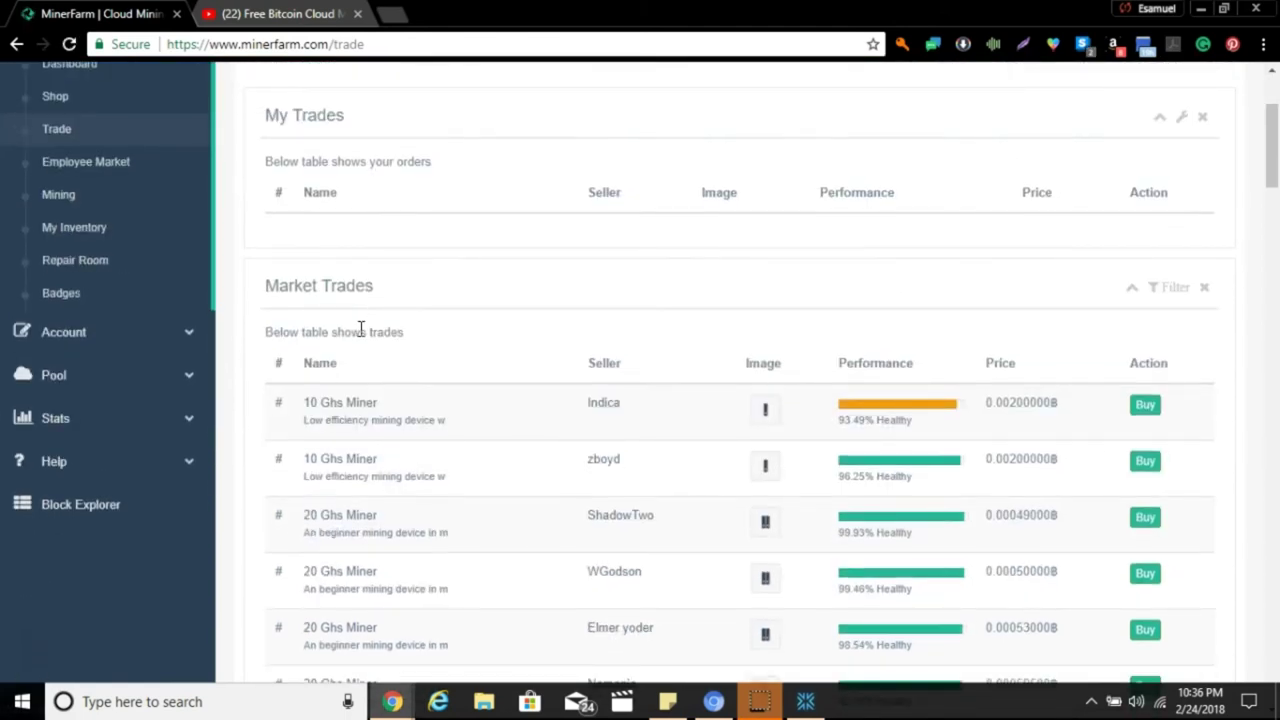
scroll(362, 330, down, 2)
scroll(362, 335, up, 3)
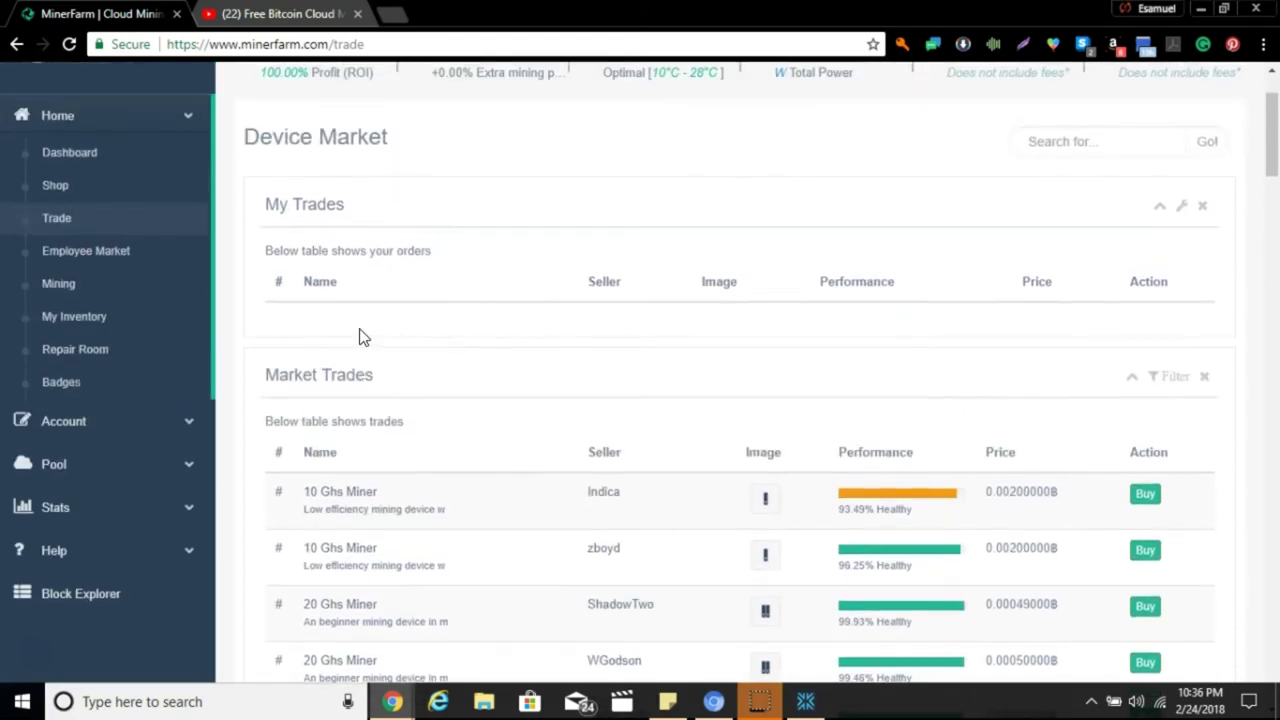
scroll(362, 337, up, 2)
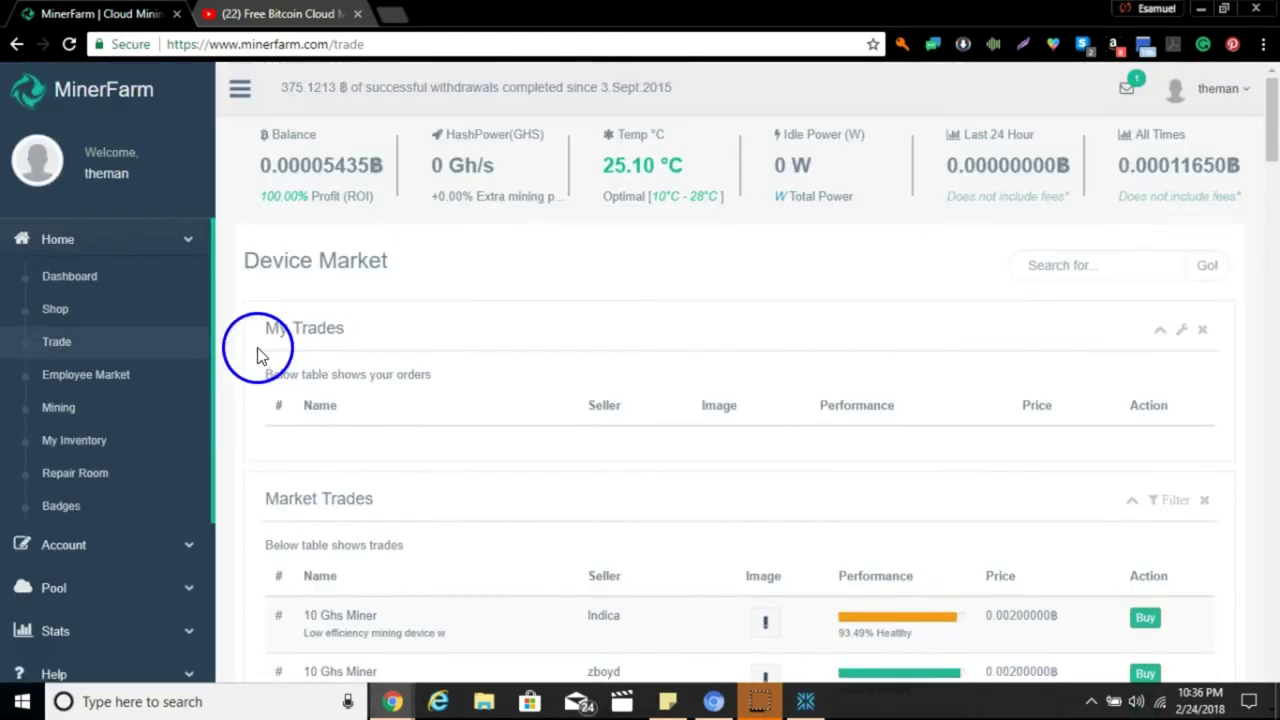
click(190, 445)
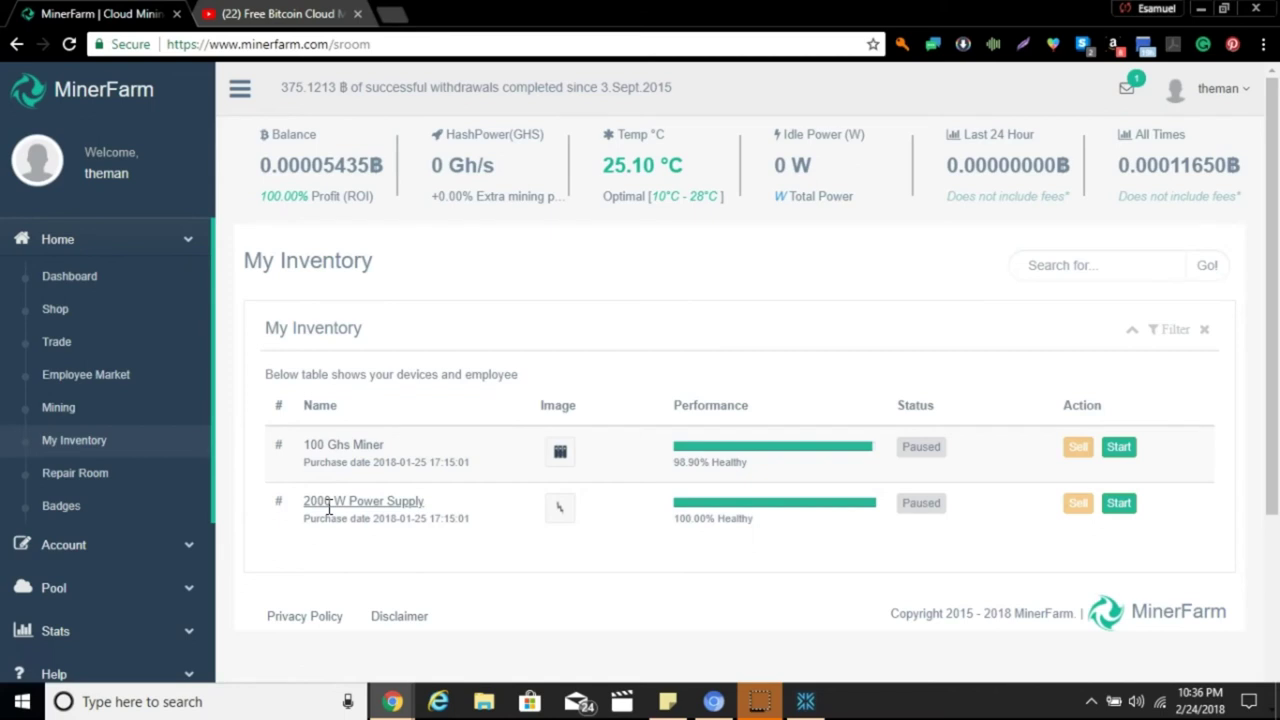
Open the Shop and look through the miner, power supply and add-on pack cards.
click(160, 314)
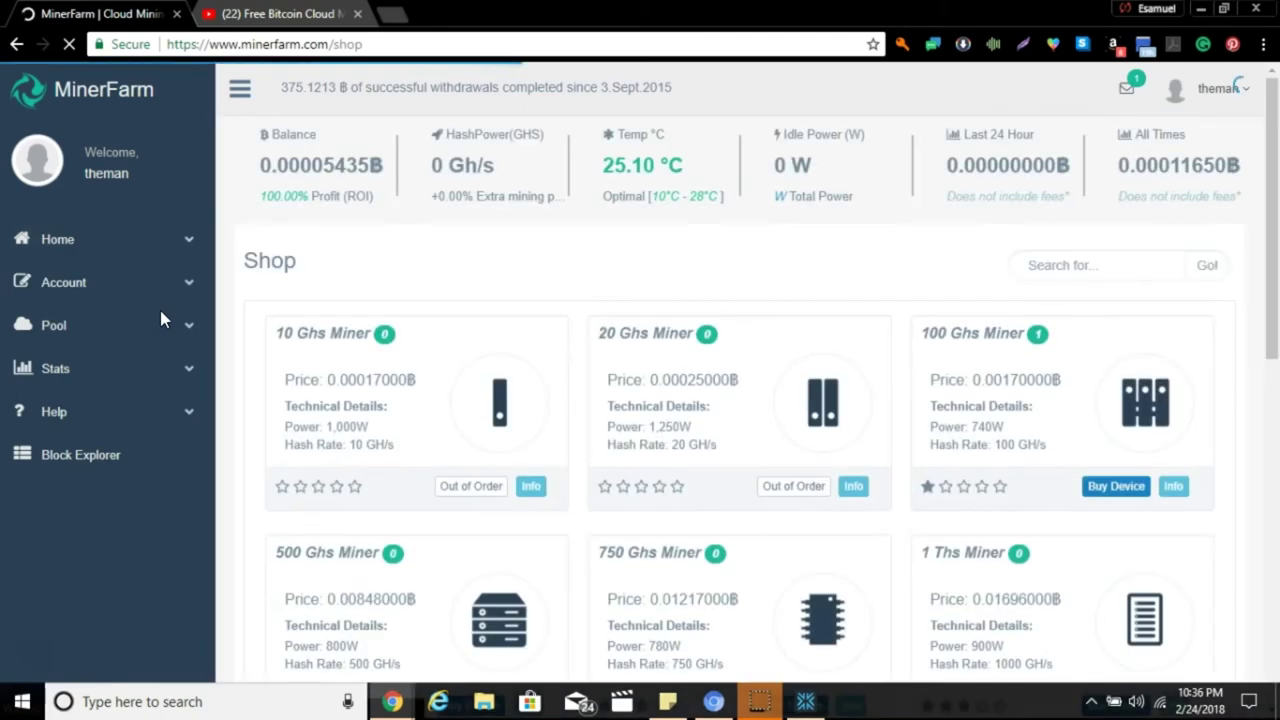
click(355, 452)
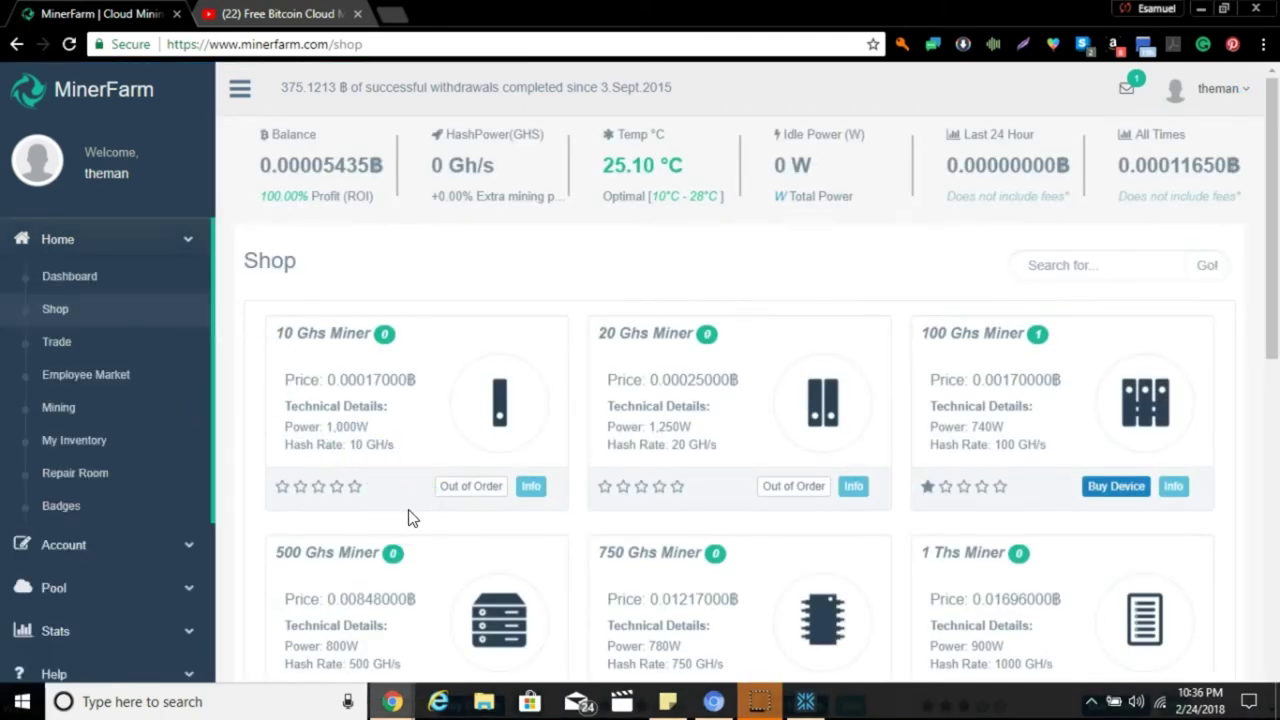
scroll(408, 518, down, 3)
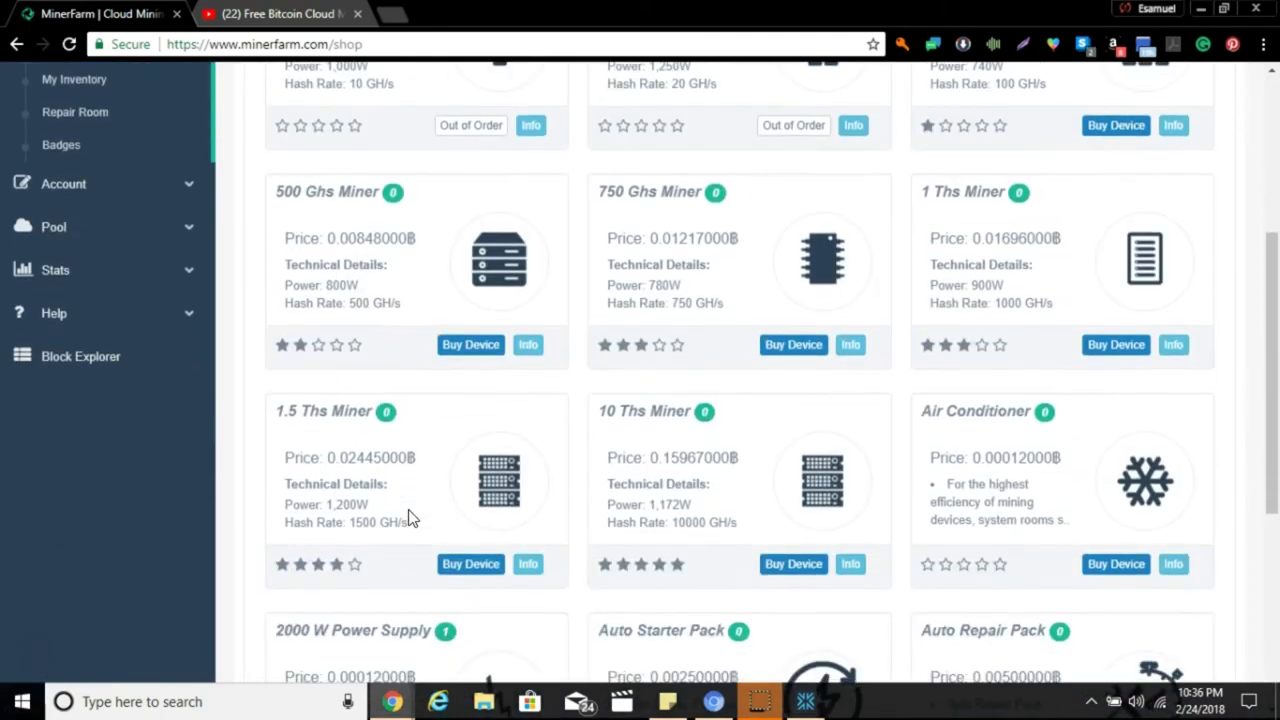
scroll(408, 518, down, 2)
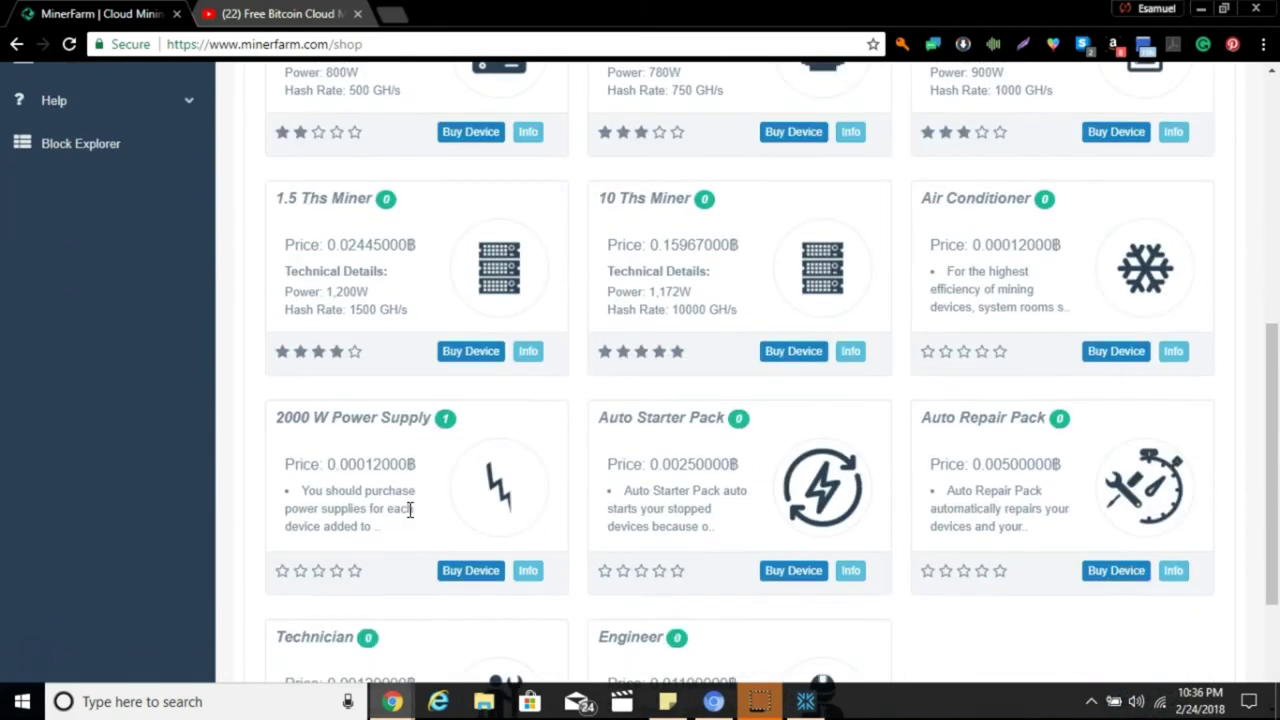
scroll(408, 510, down, 1)
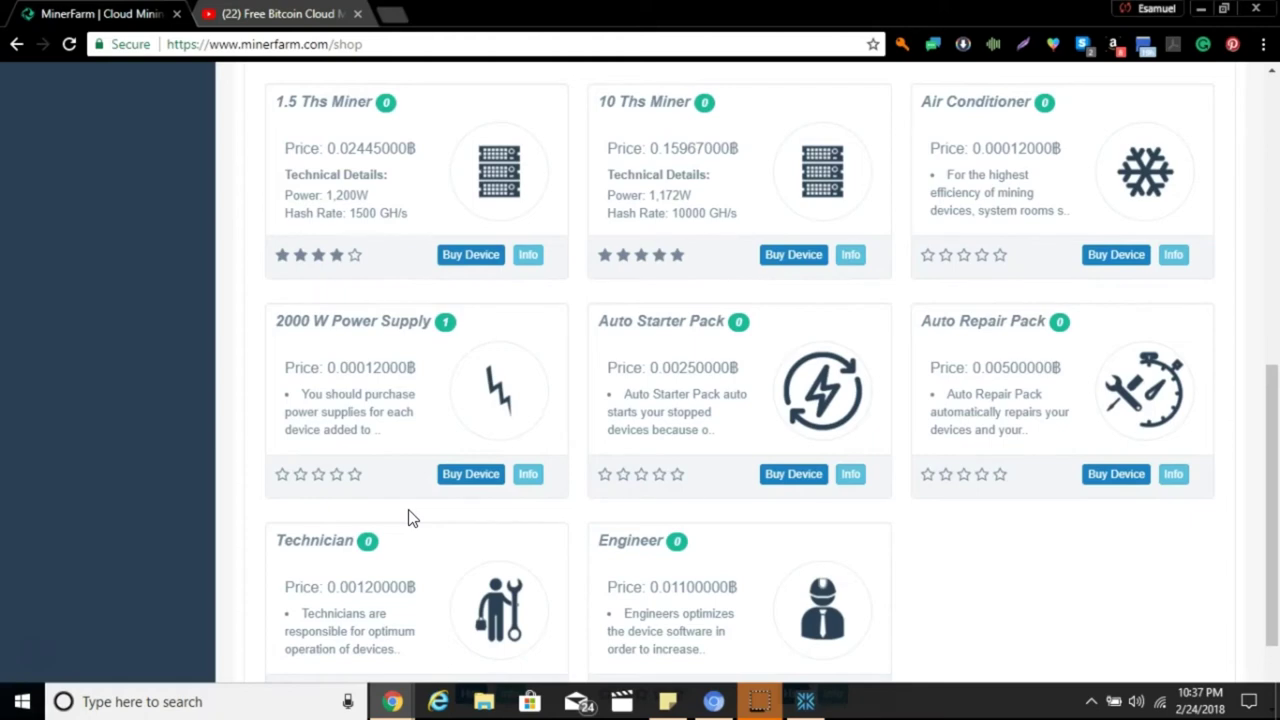
scroll(408, 519, up, 4)
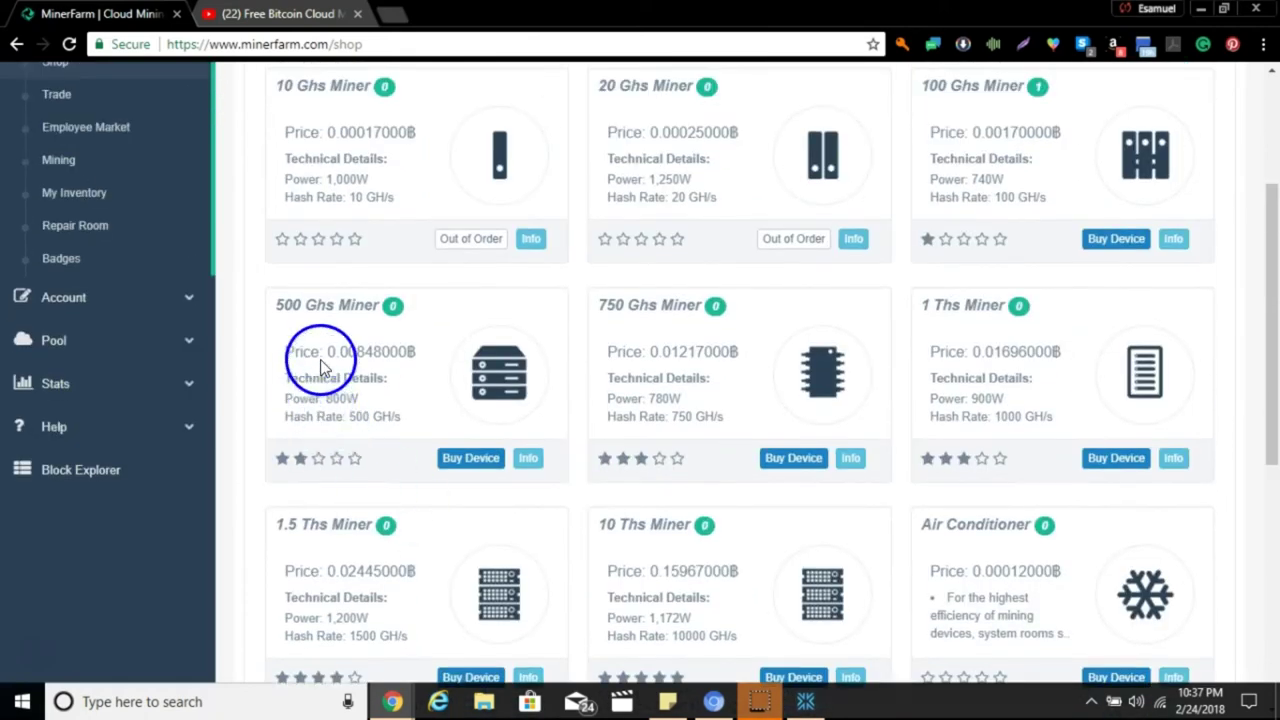
scroll(320, 400, up, 3)
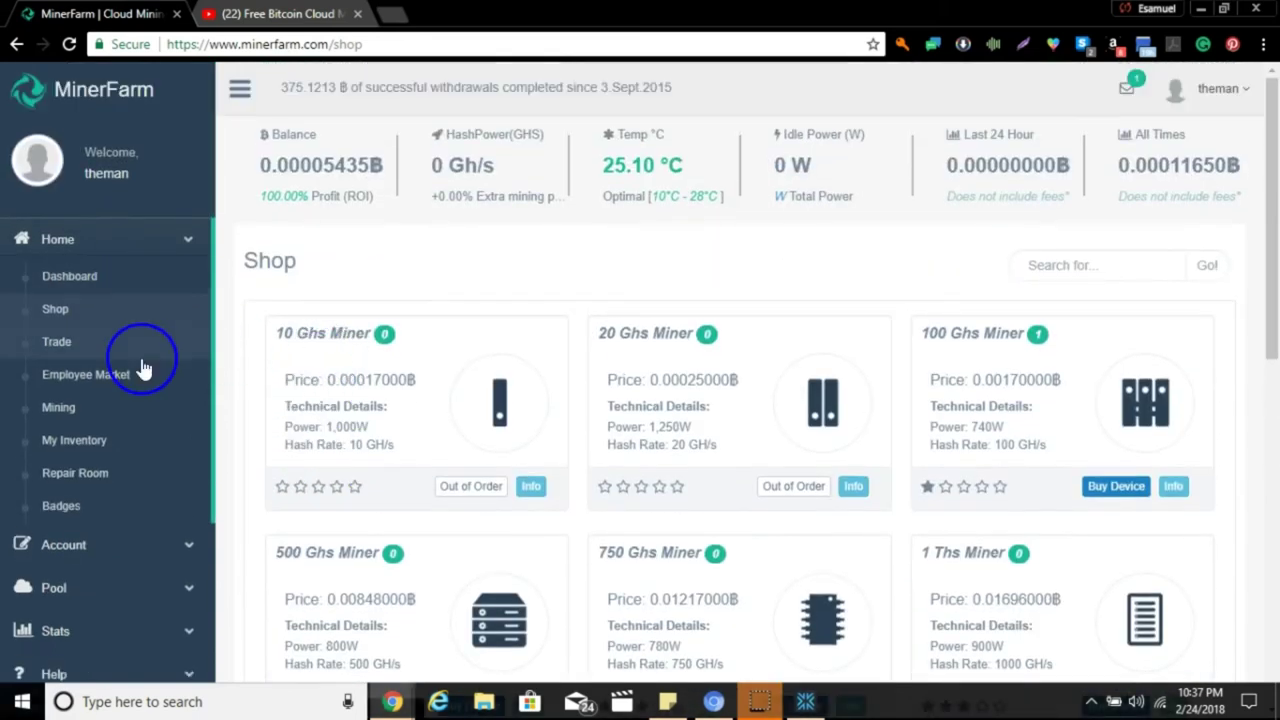
Open the Device Market trading page.
click(141, 370)
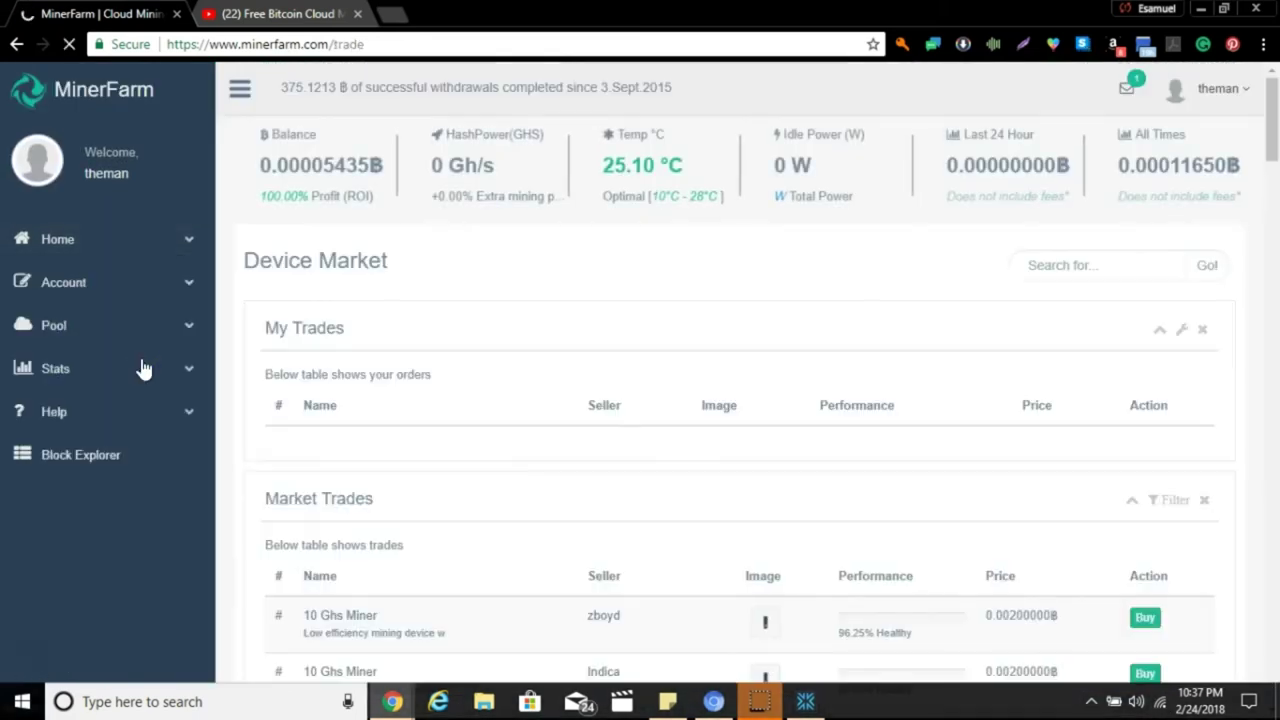
click(190, 352)
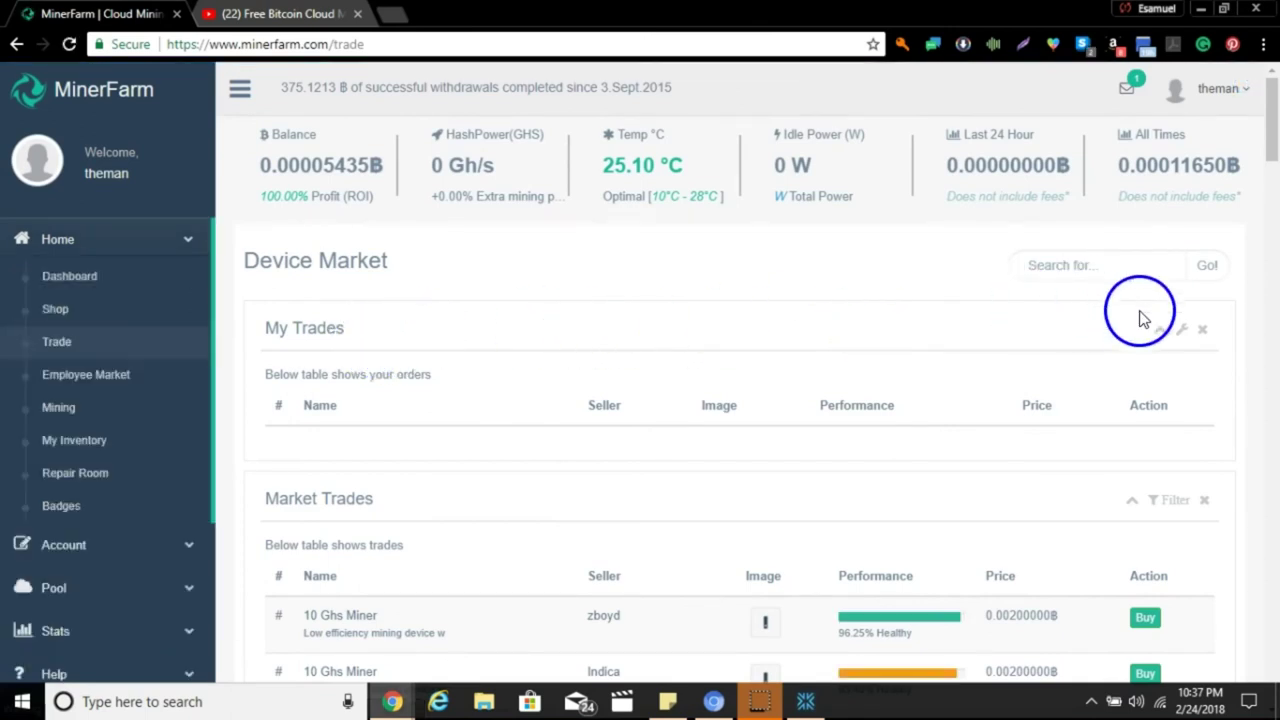
scroll(1112, 312, down, 4)
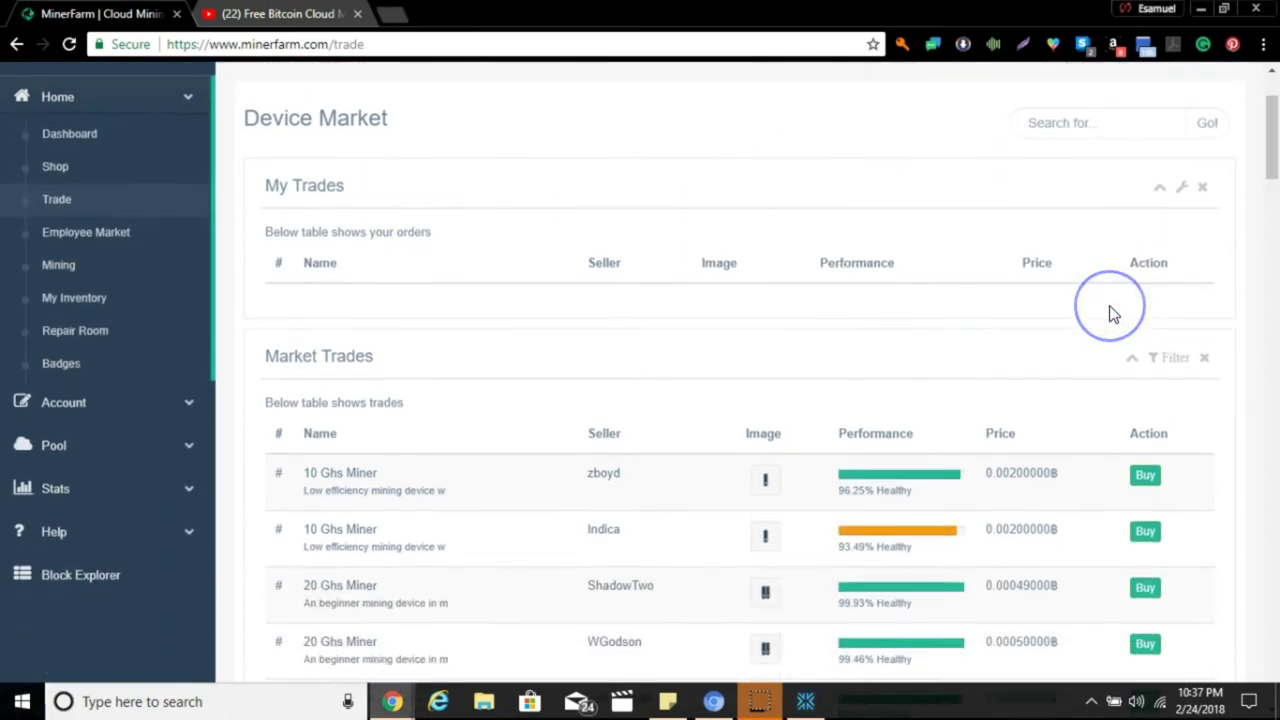
scroll(1109, 314, up, 4)
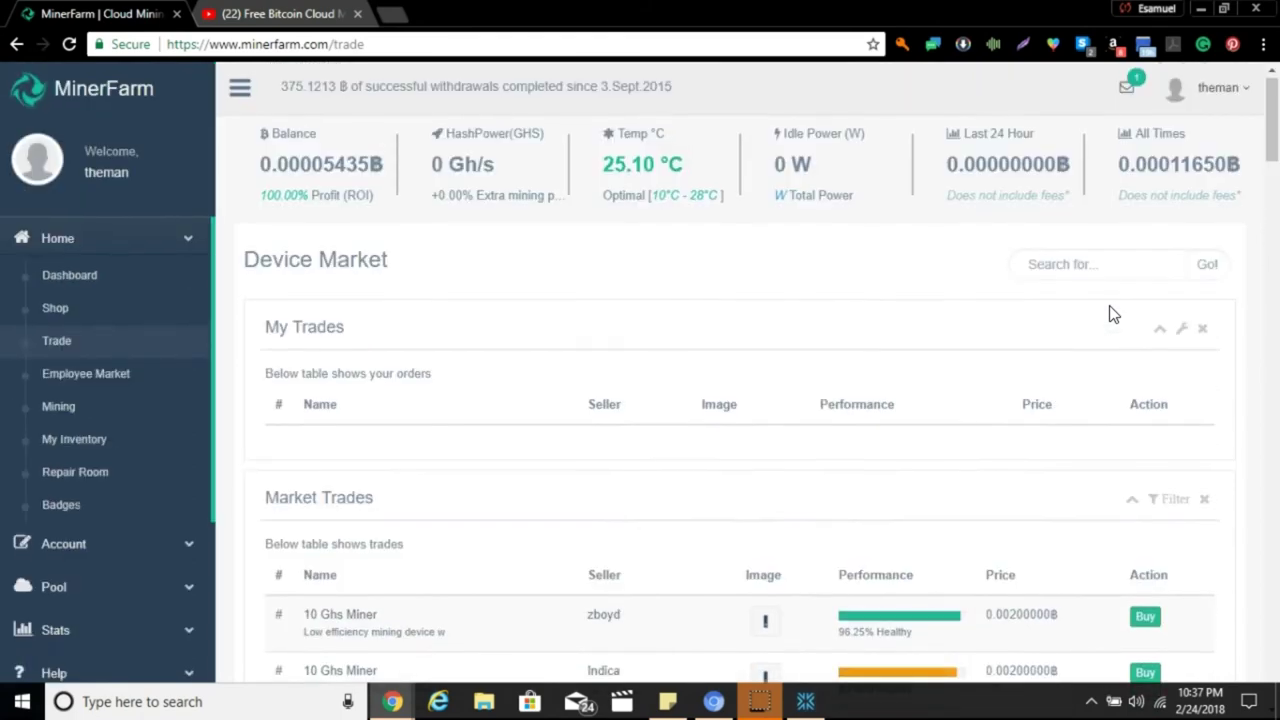
Search the market trades for a user's e-mail.
click(1097, 258)
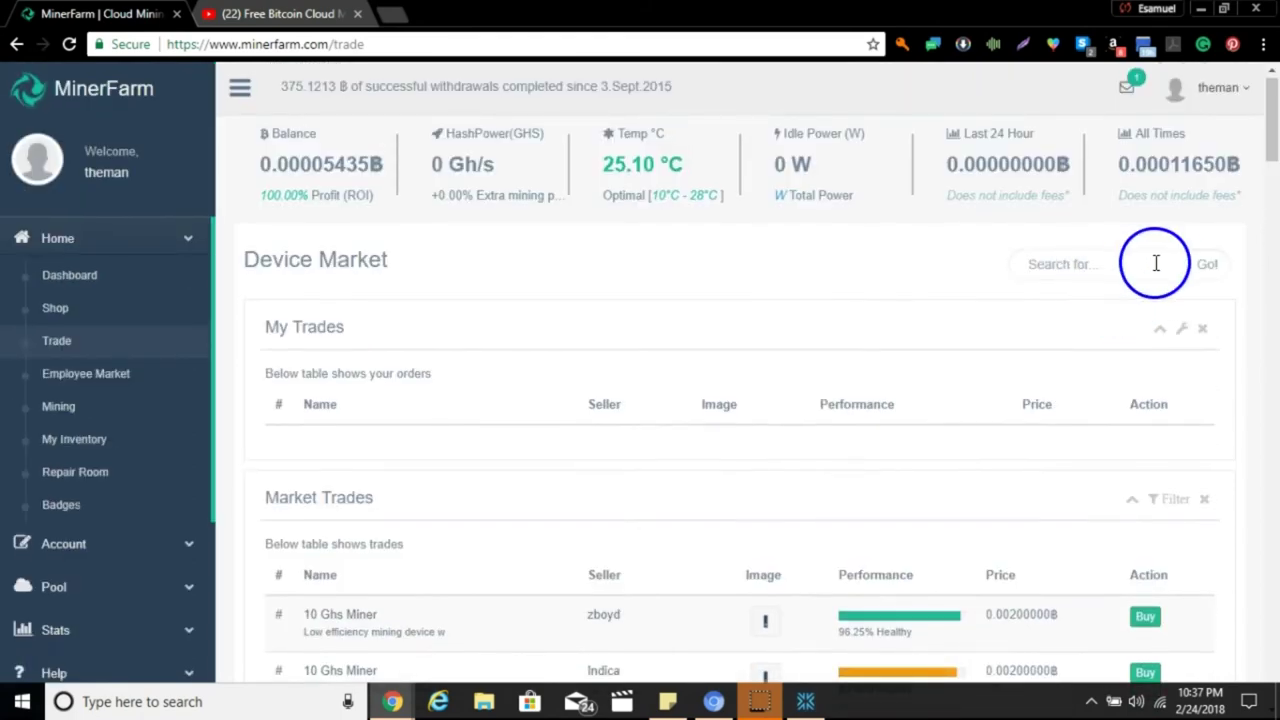
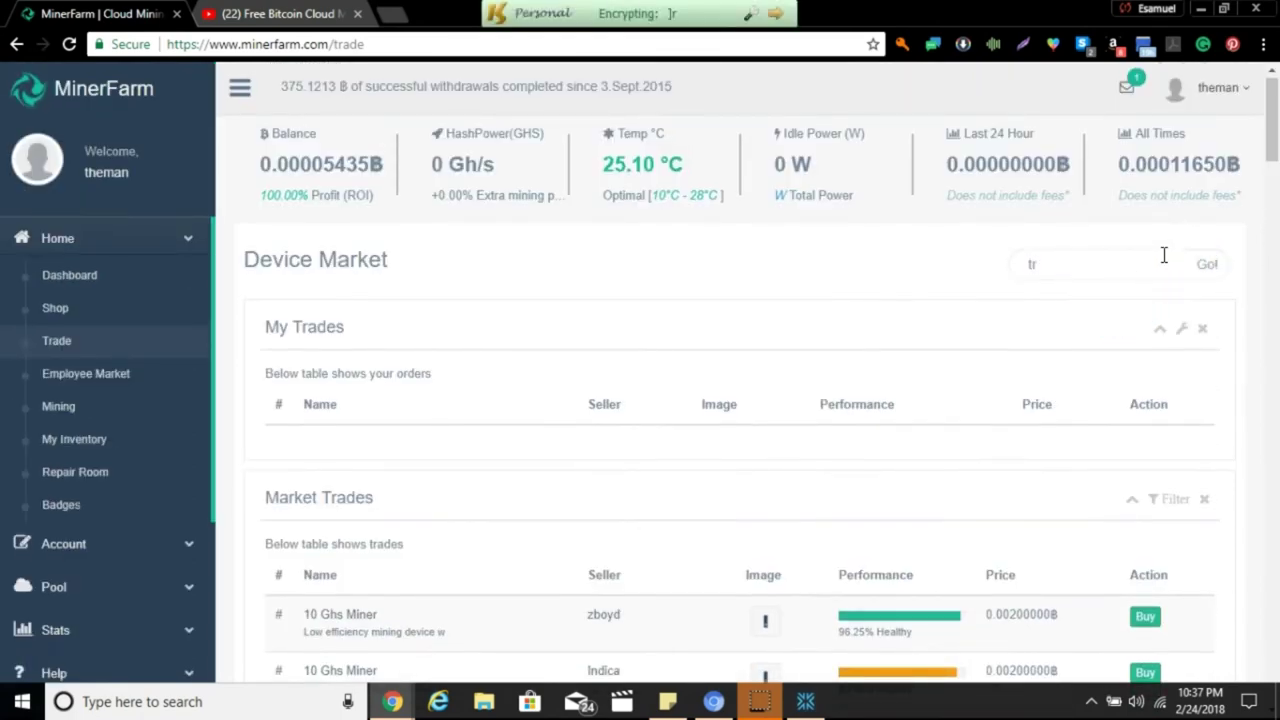
key(BackSpace)
key(BackSpace)
click(1210, 265)
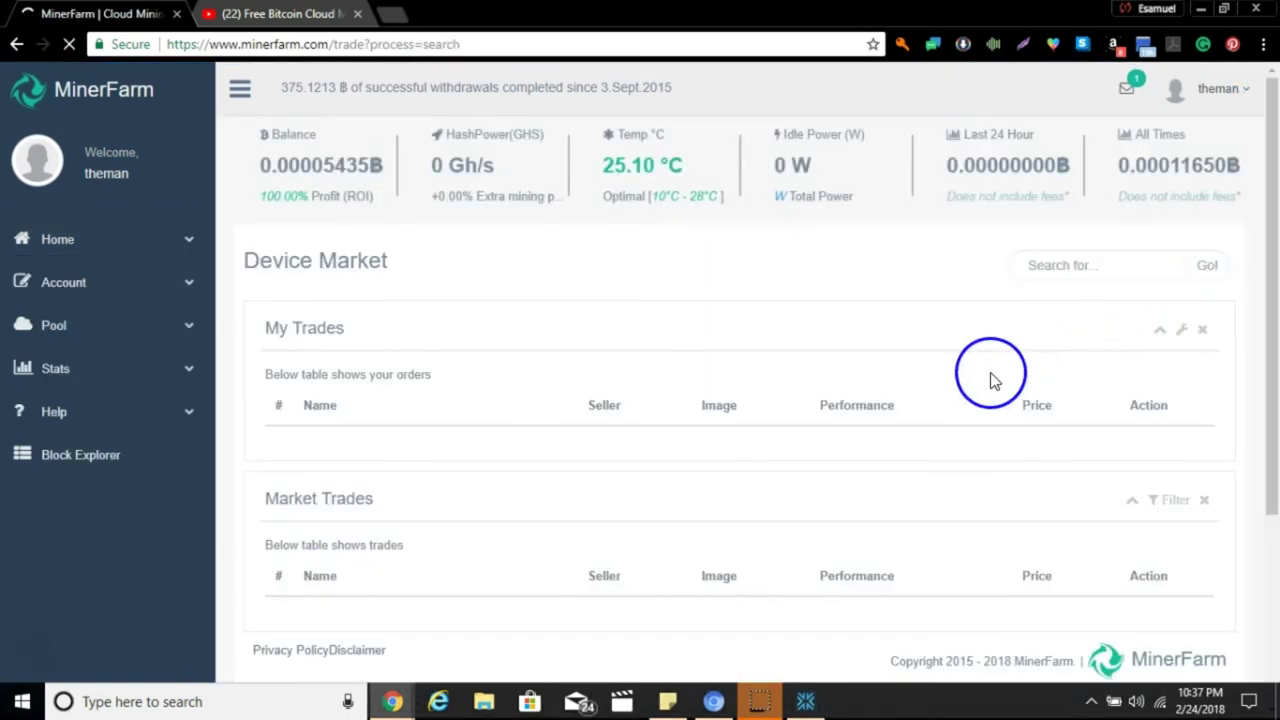
scroll(990, 380, down, 3)
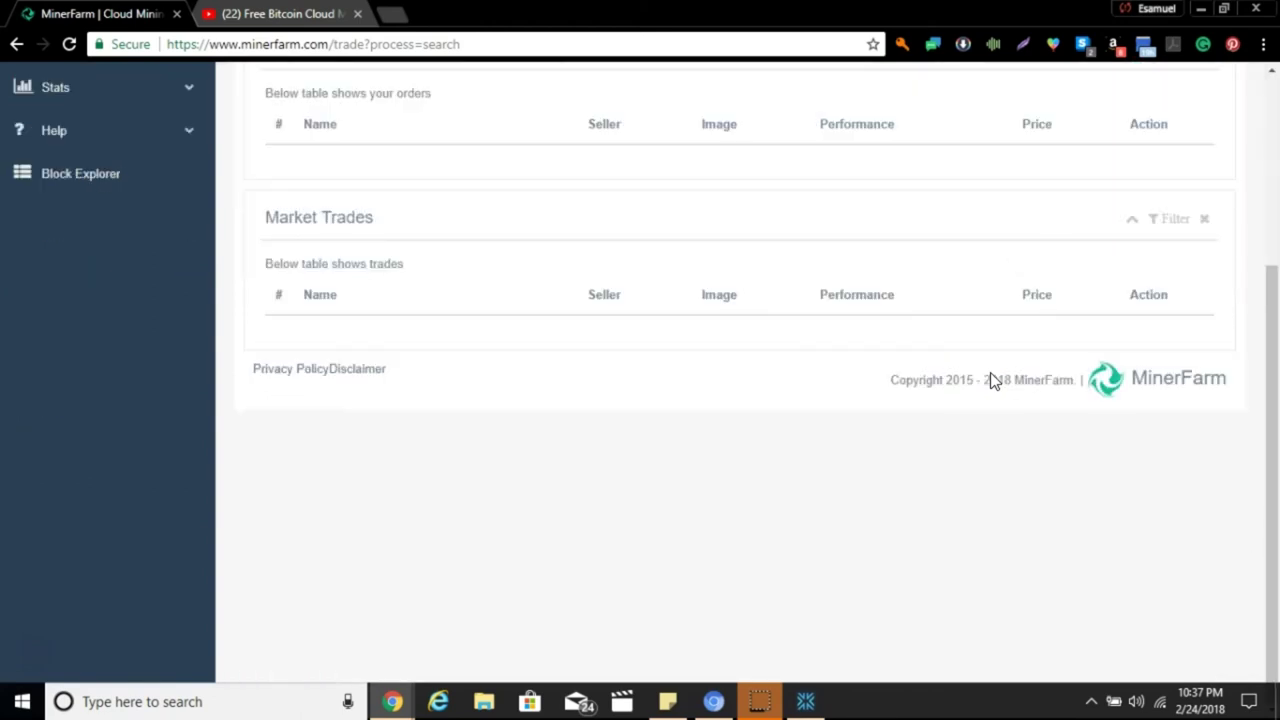
scroll(990, 380, up, 3)
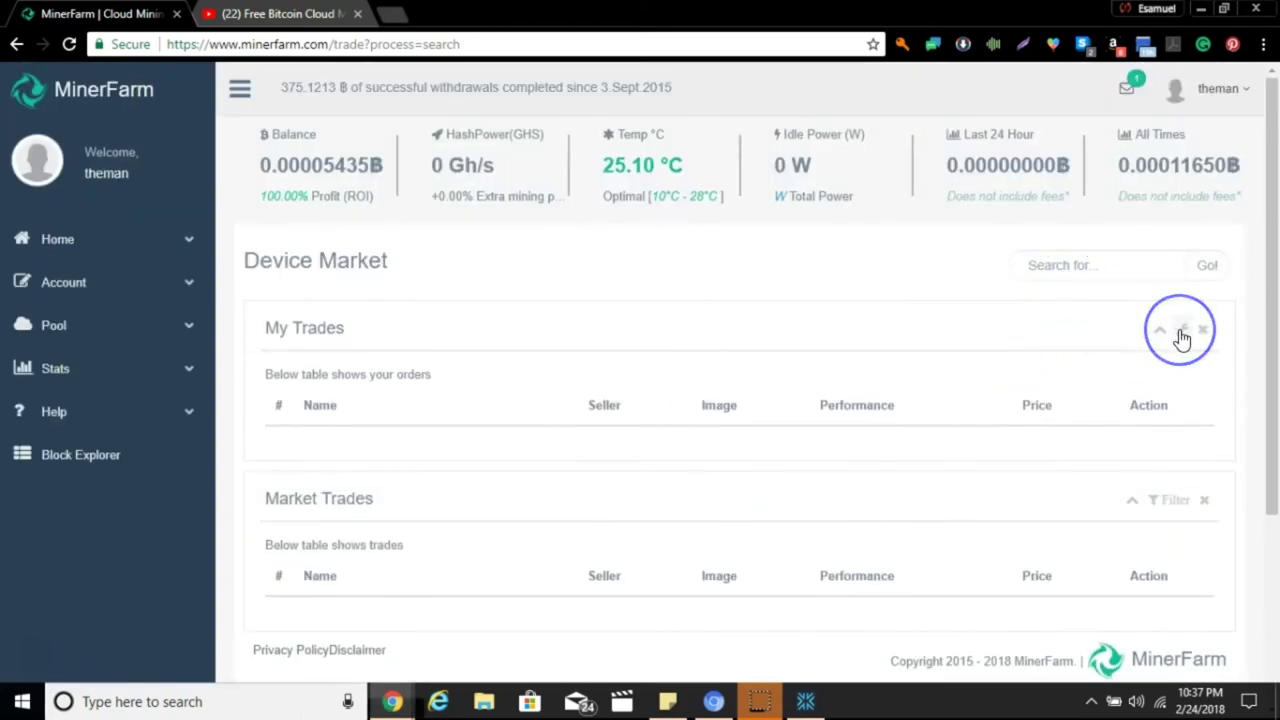
Re-run the market search with a corrected e-mail, which lists no trades.
click(1144, 273)
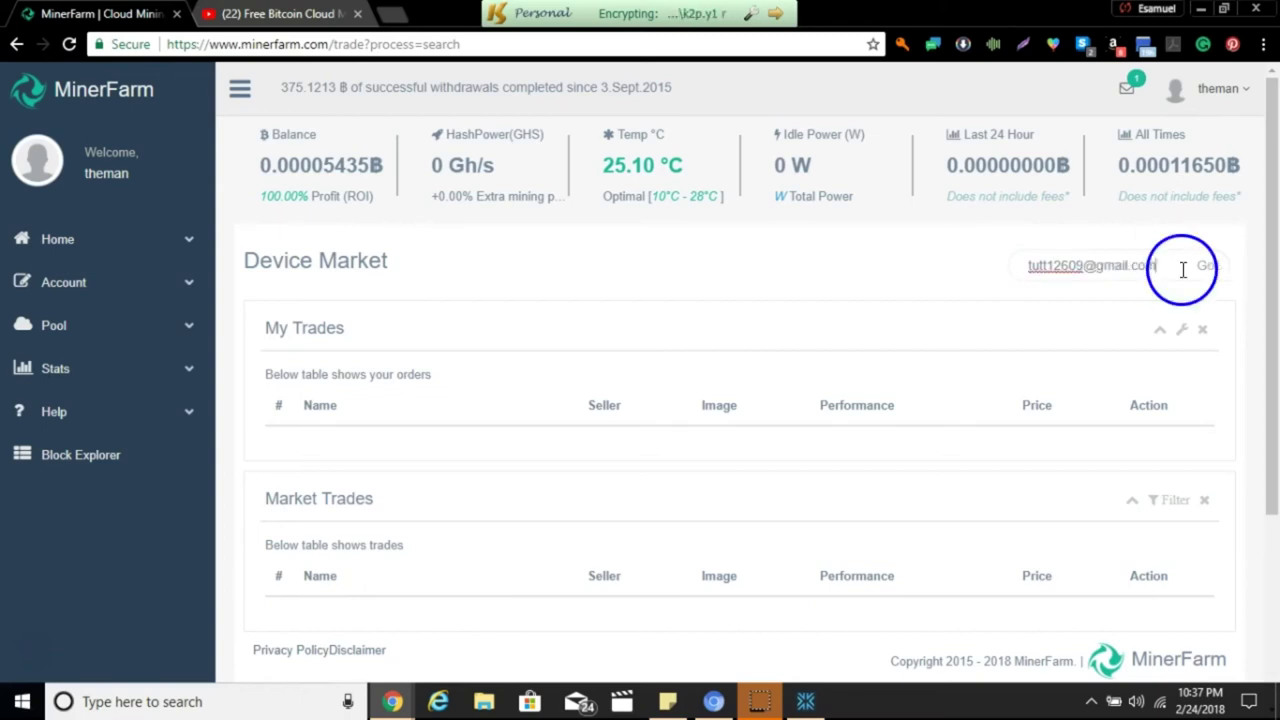
click(1203, 268)
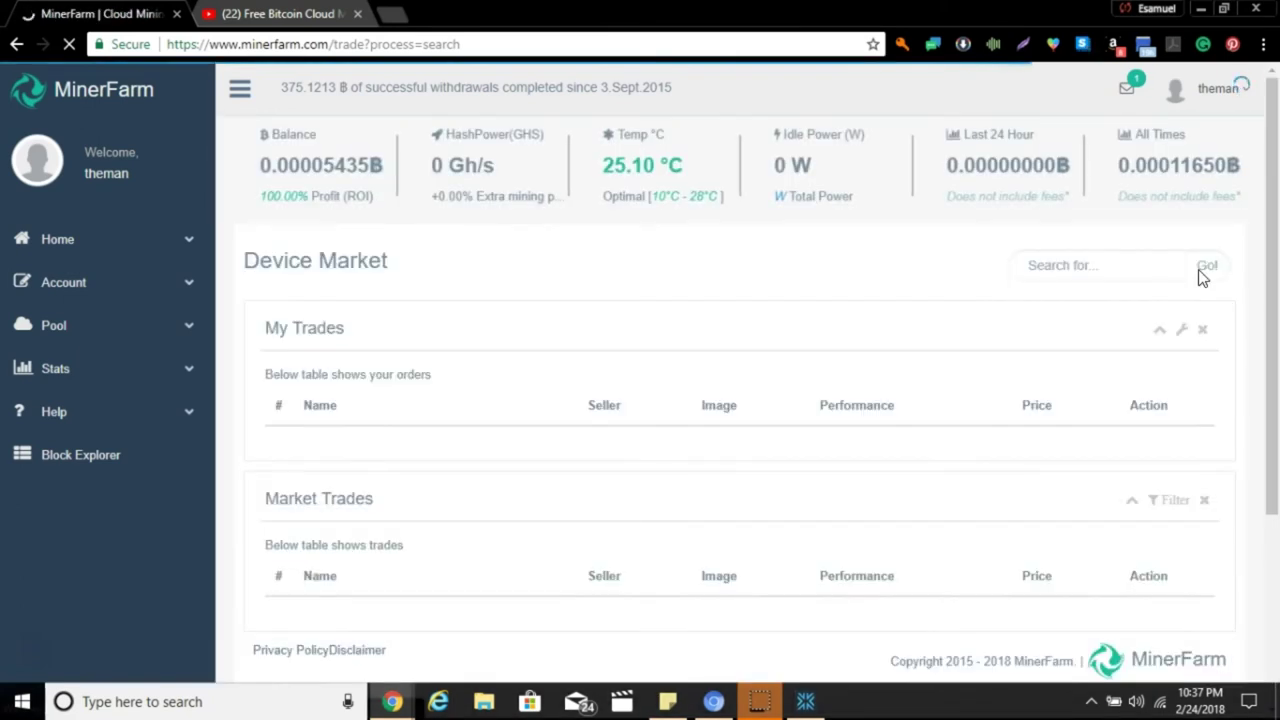
click(1066, 318)
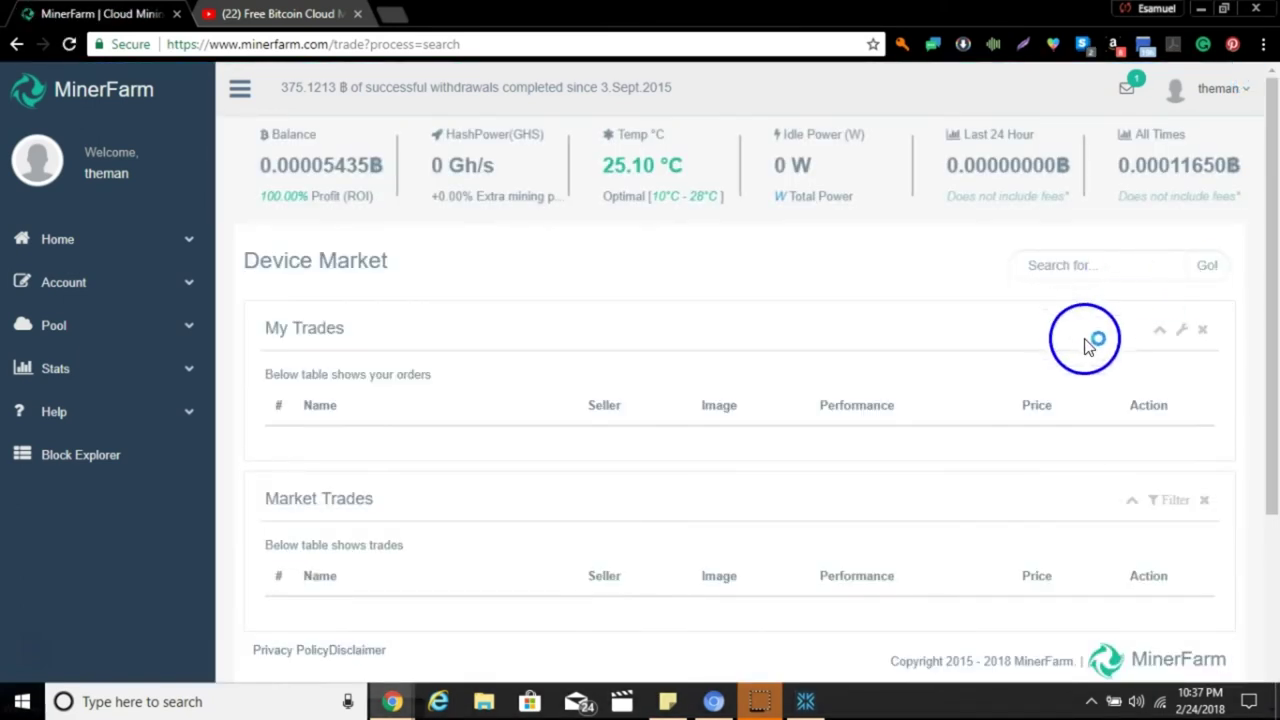
scroll(1080, 330, down, 3)
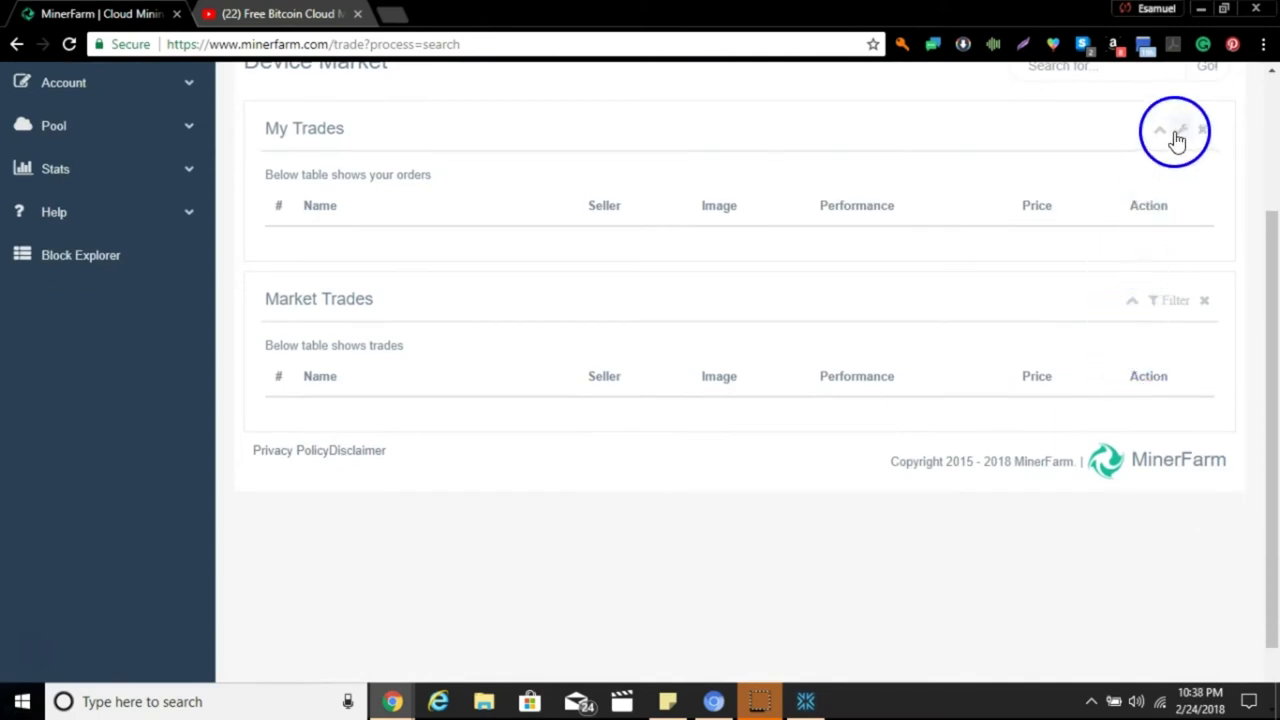
Collapse and re-expand the My Trades panel and toggle its settings menu.
click(1163, 131)
click(1165, 131)
click(1180, 135)
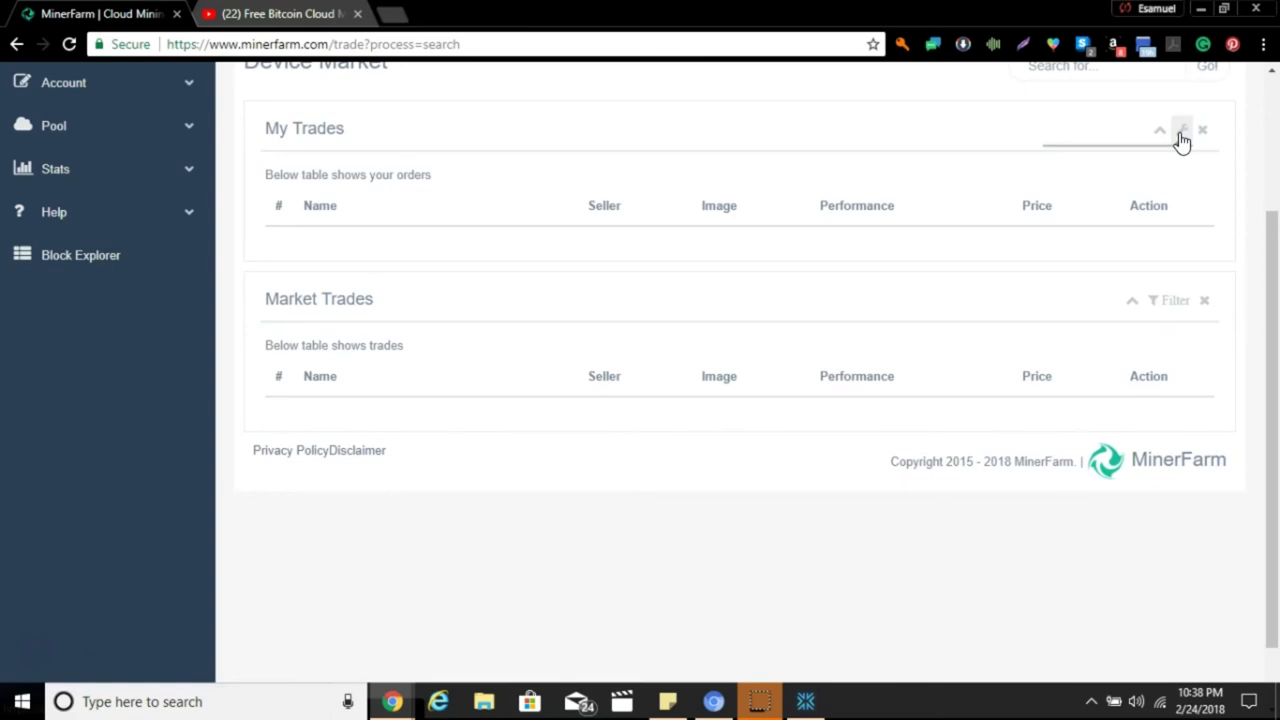
click(1180, 133)
scroll(175, 316, up, 2)
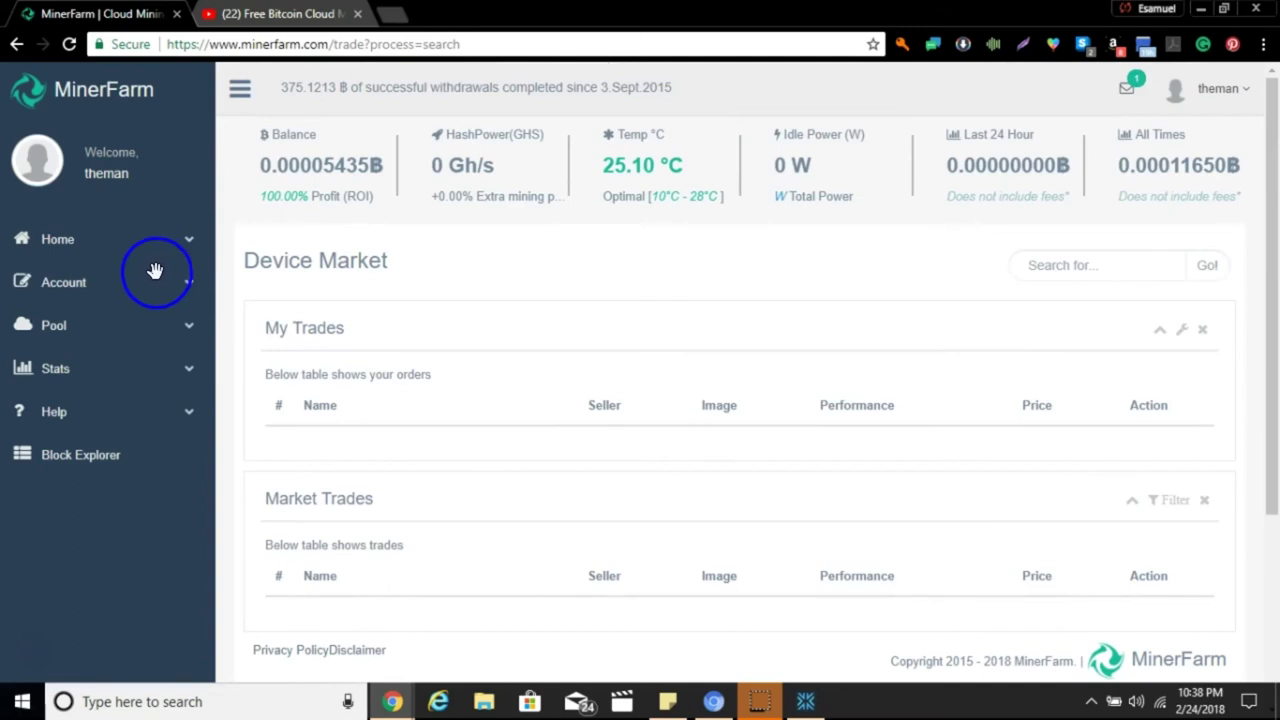
Open My Inventory and cancel an initial Start on the 100 Ghs Miner.
click(185, 248)
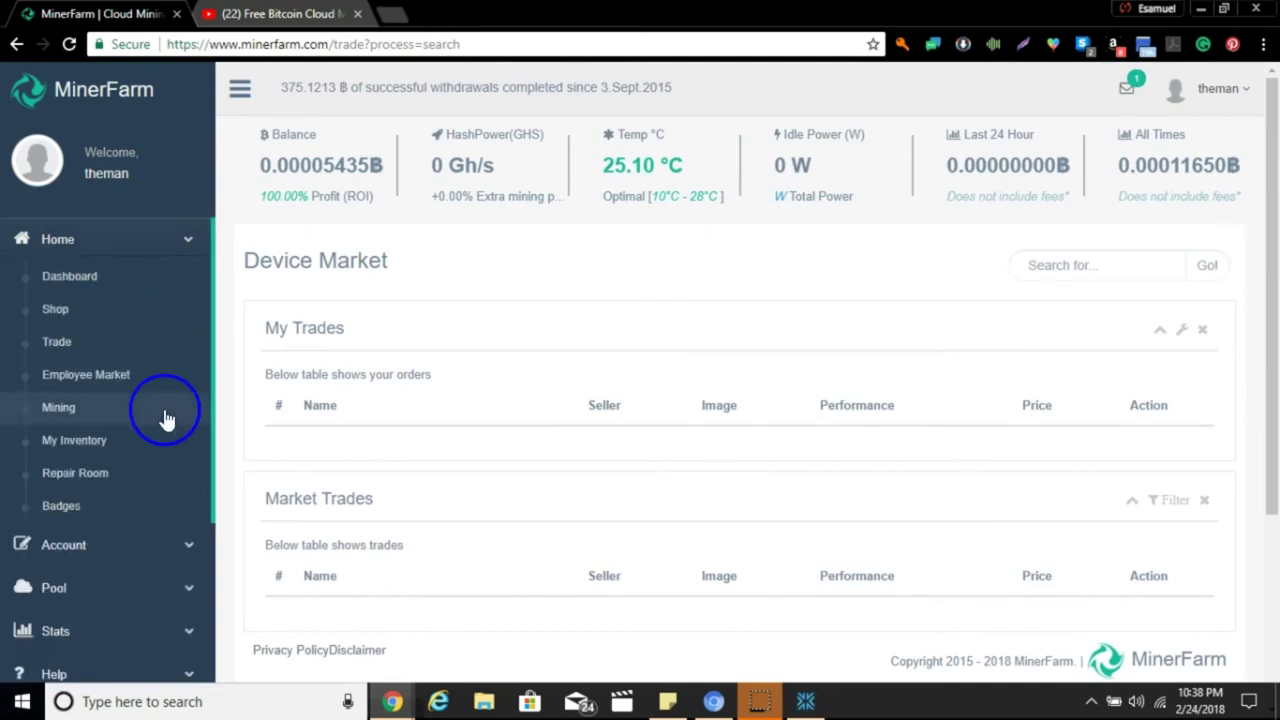
click(163, 426)
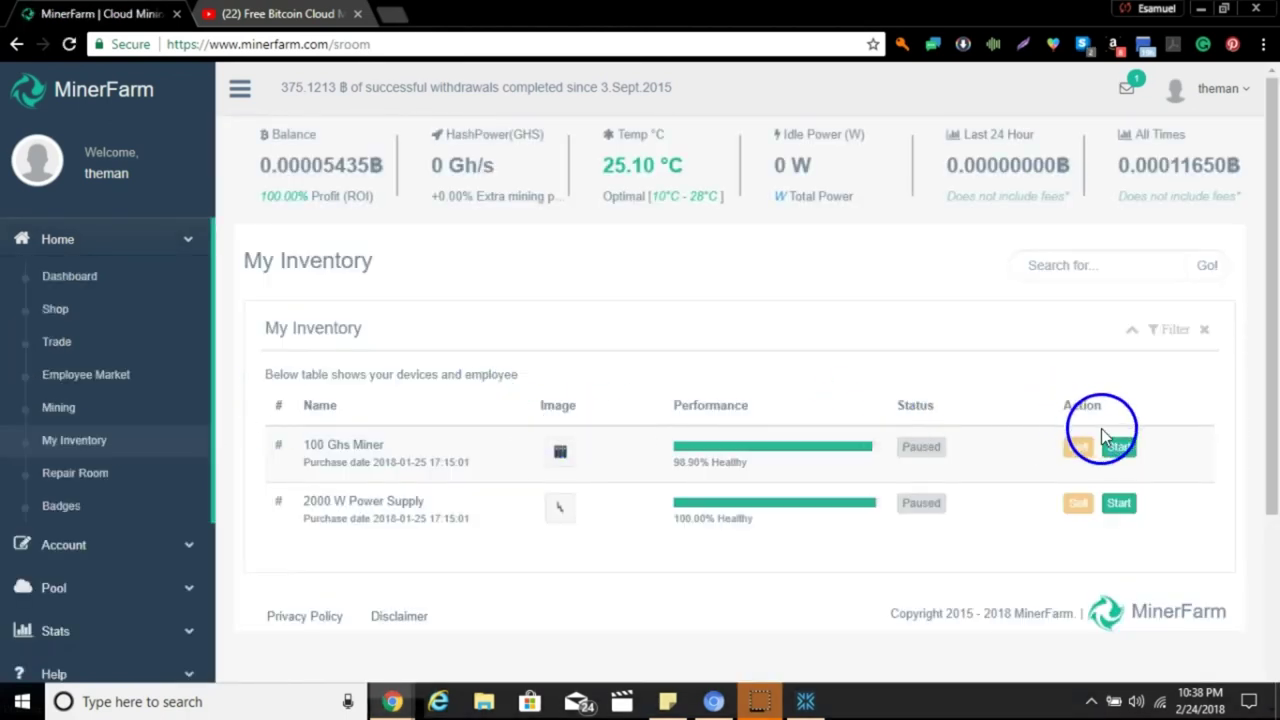
click(1119, 450)
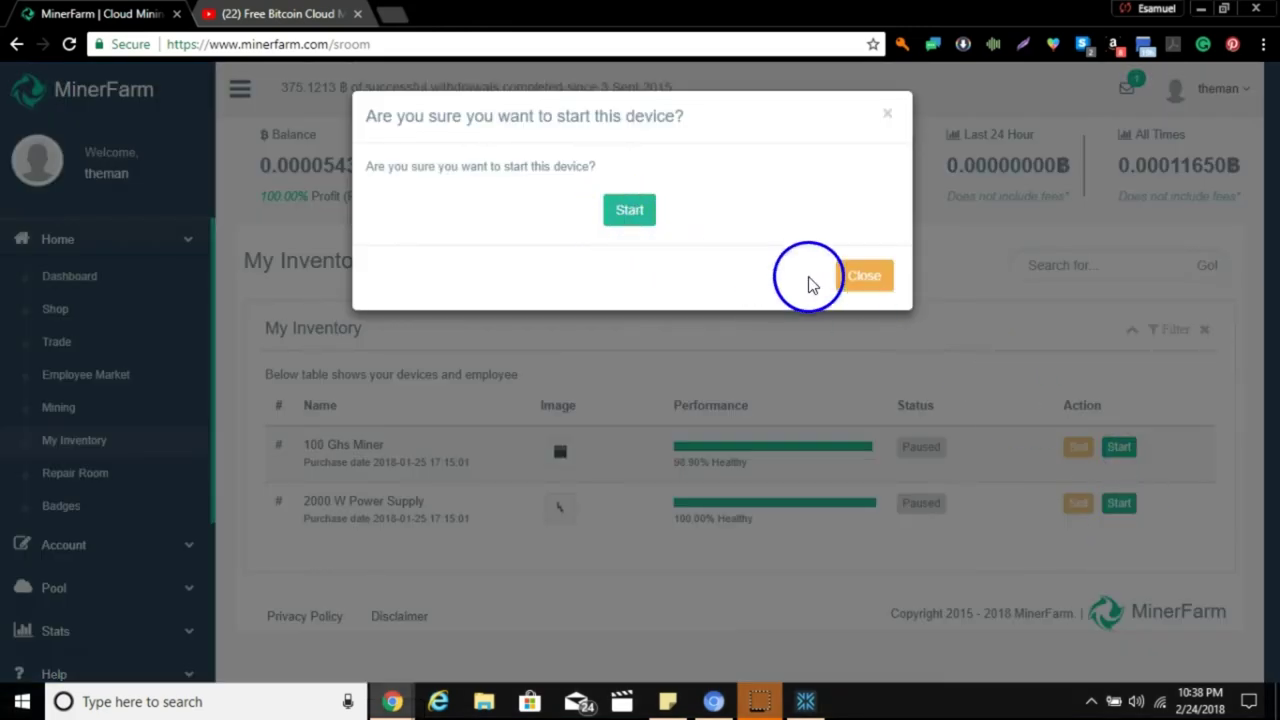
click(848, 276)
Start the 2000 W Power Supply, then the 100 Ghs Miner, confirming each.
click(1117, 504)
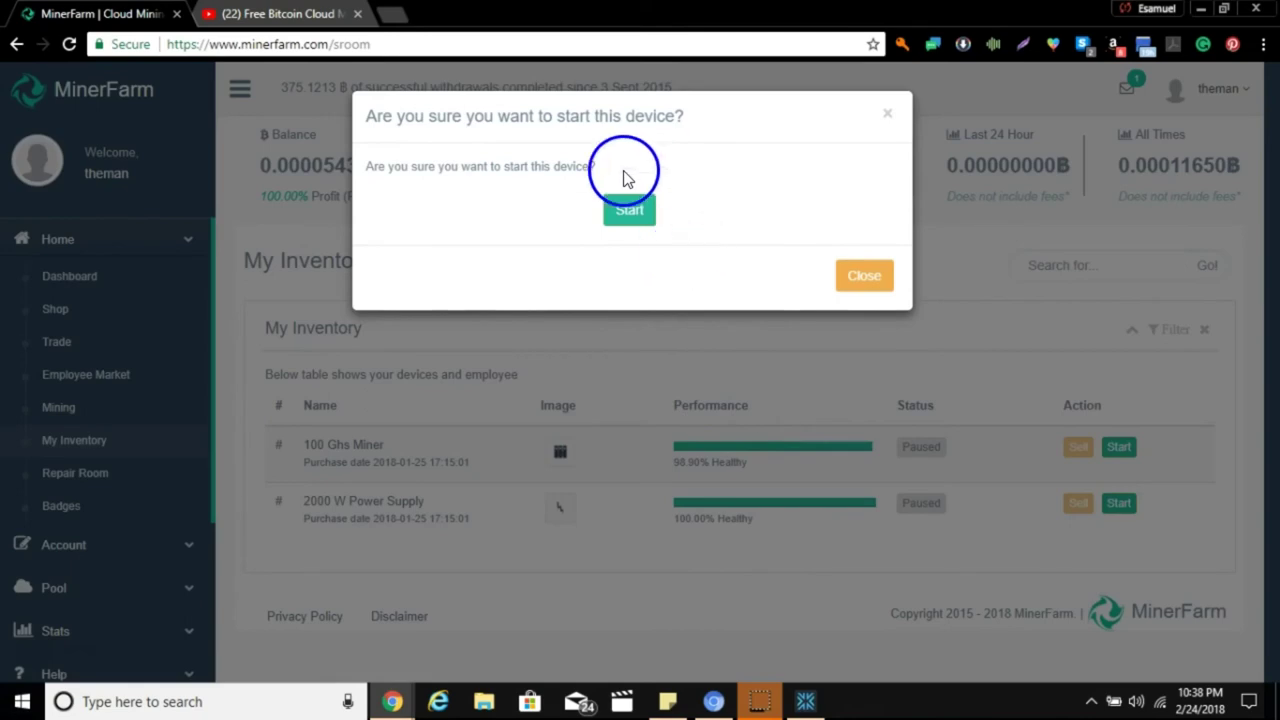
click(628, 218)
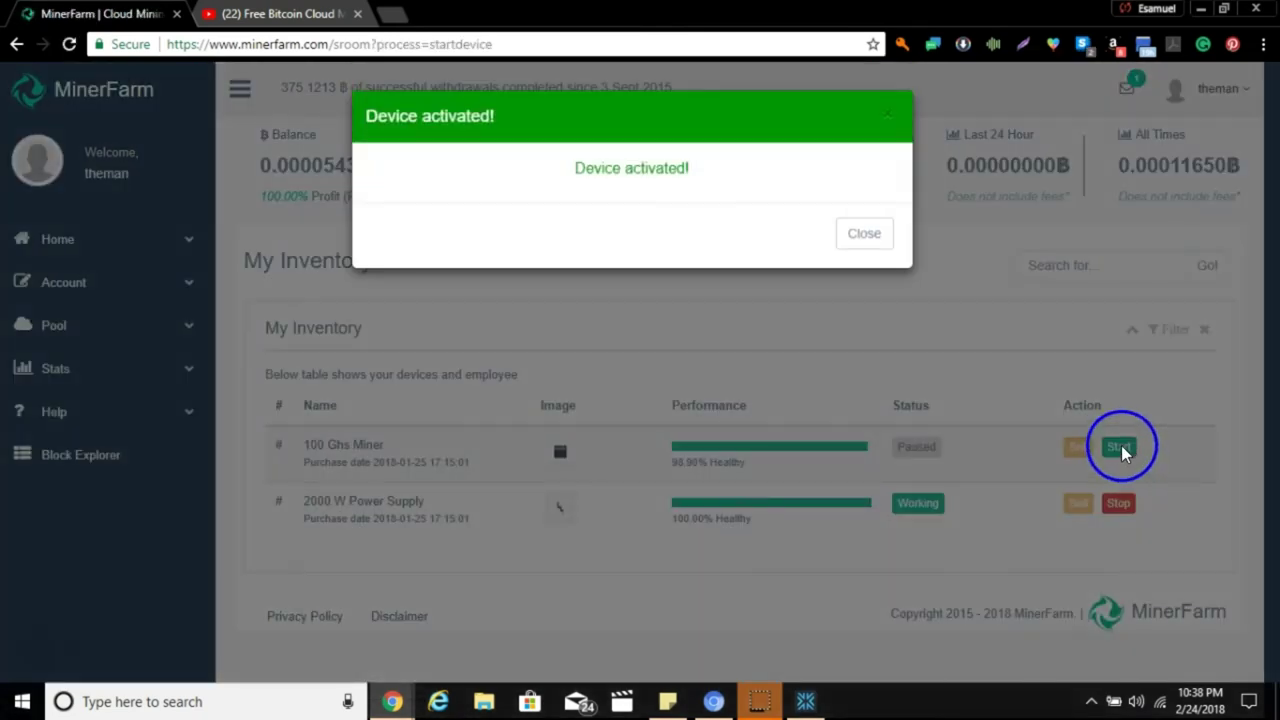
click(860, 234)
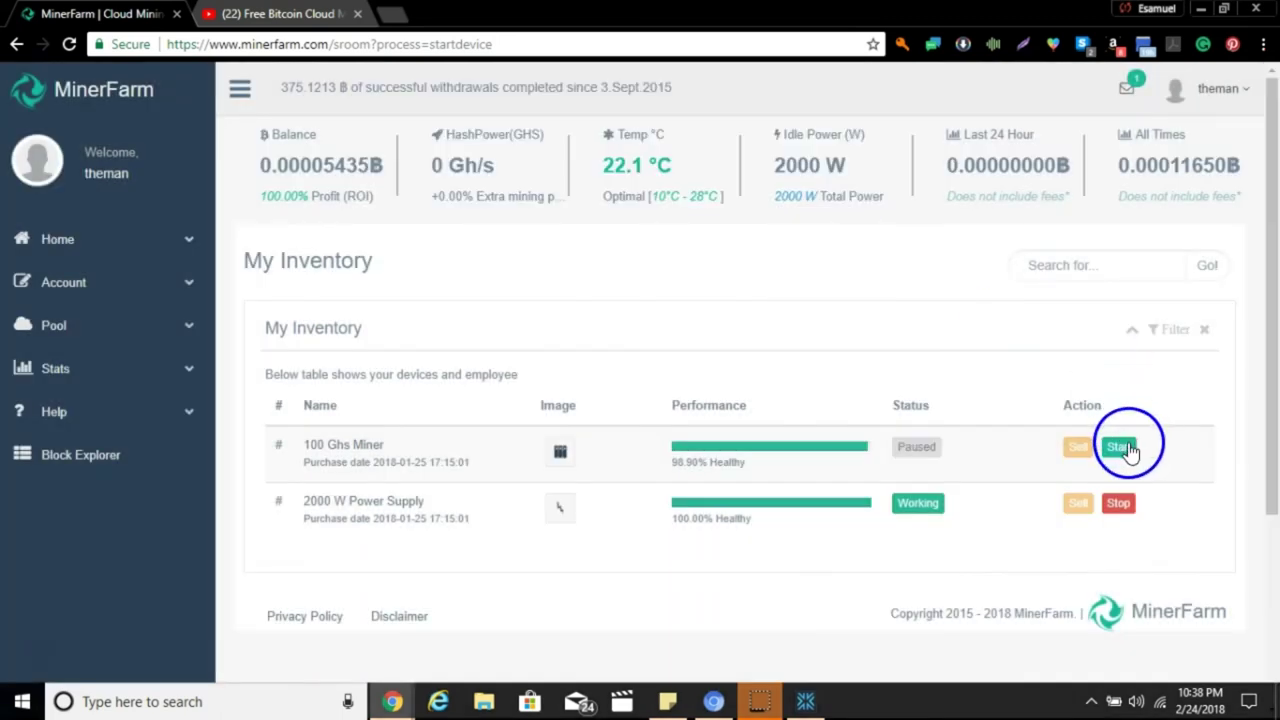
click(1120, 448)
click(632, 228)
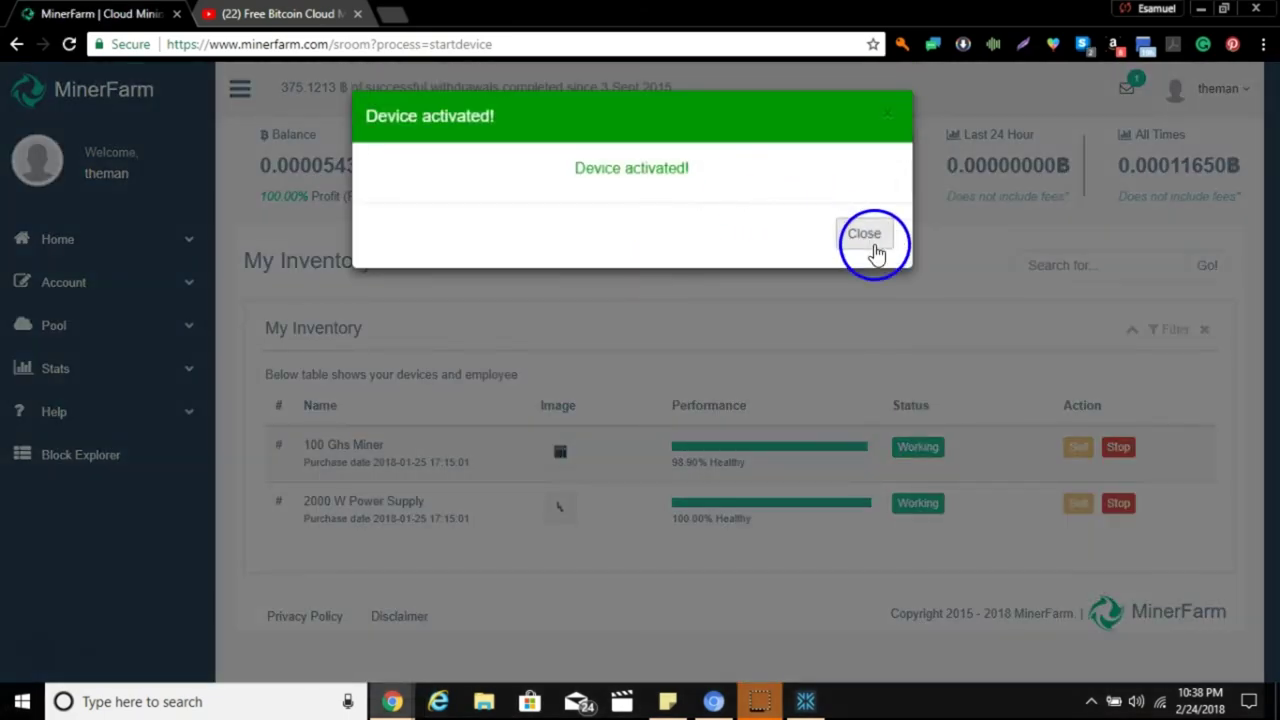
Close the Device activated notice.
click(866, 236)
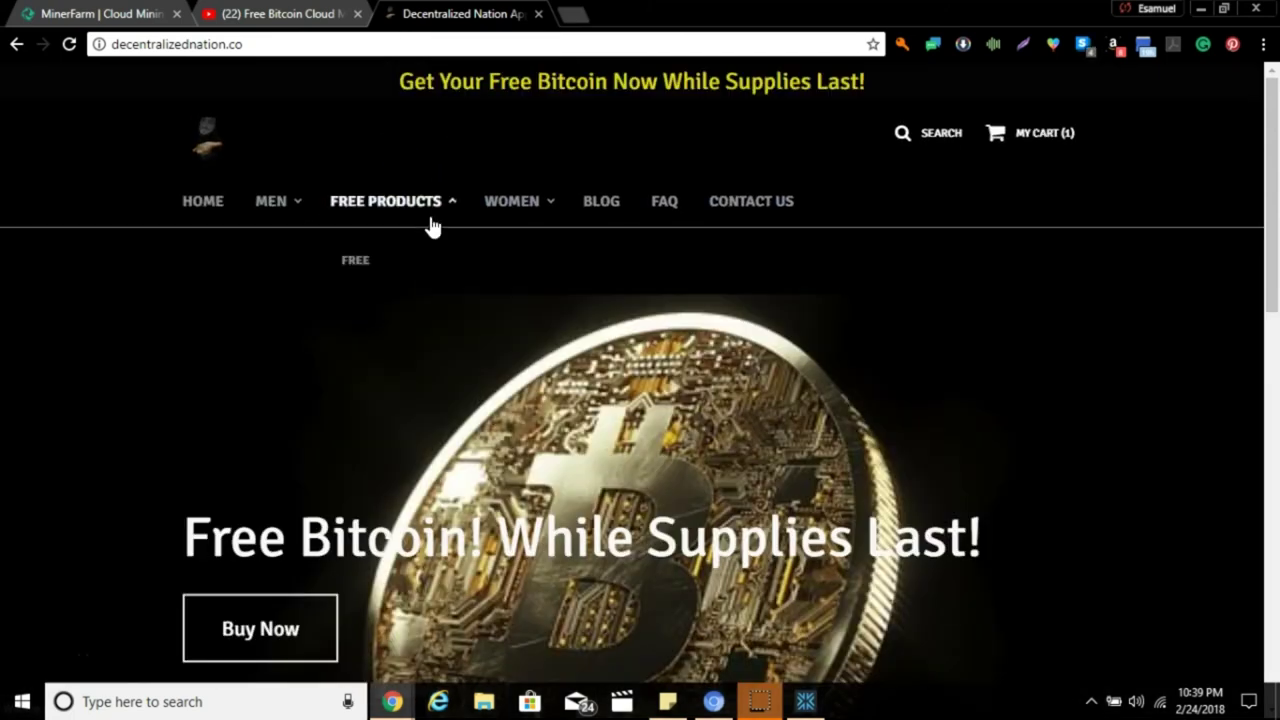
scroll(430, 225, down, 3)
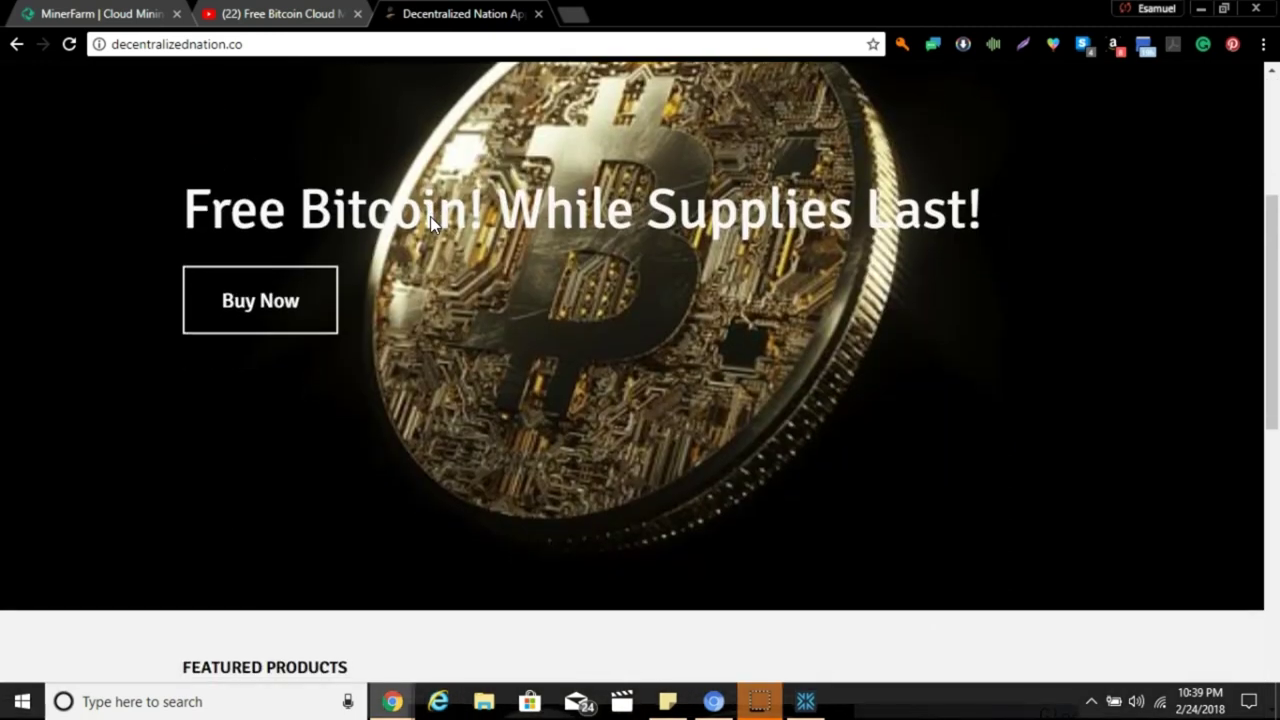
scroll(430, 222, down, 5)
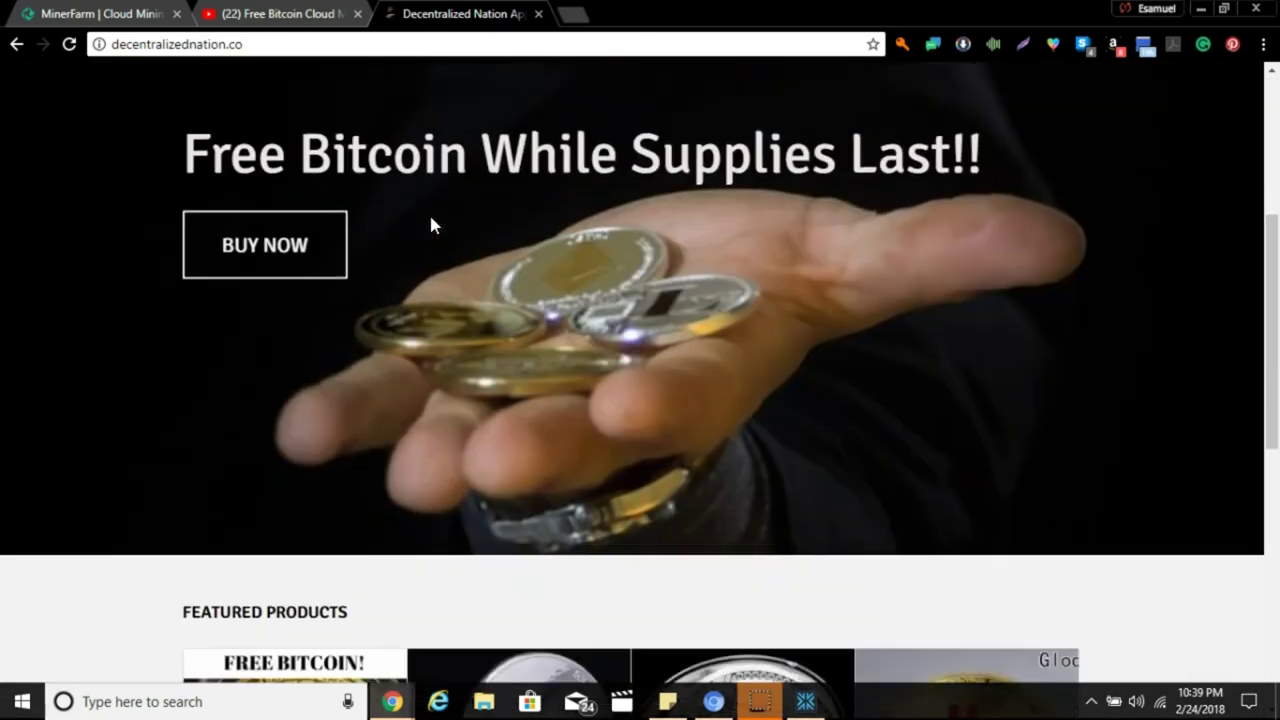
scroll(431, 222, down, 1)
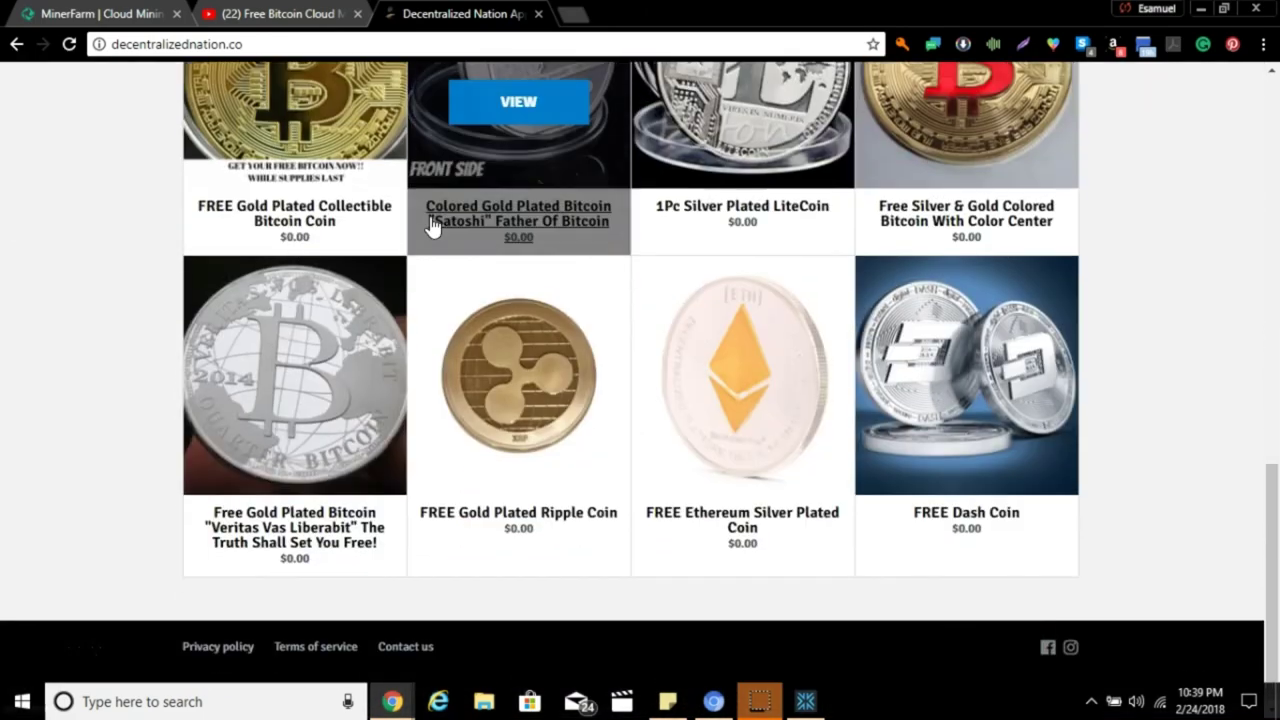
scroll(430, 228, up, 2)
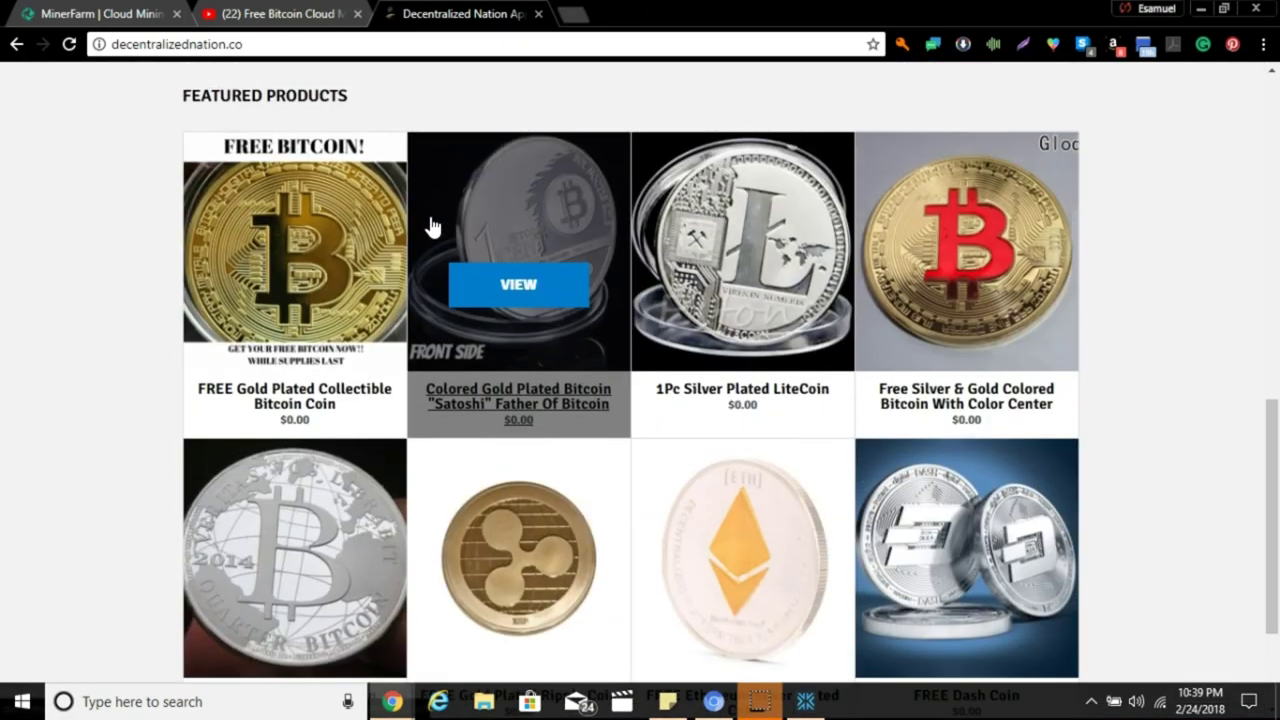
scroll(9, 360, down, 2)
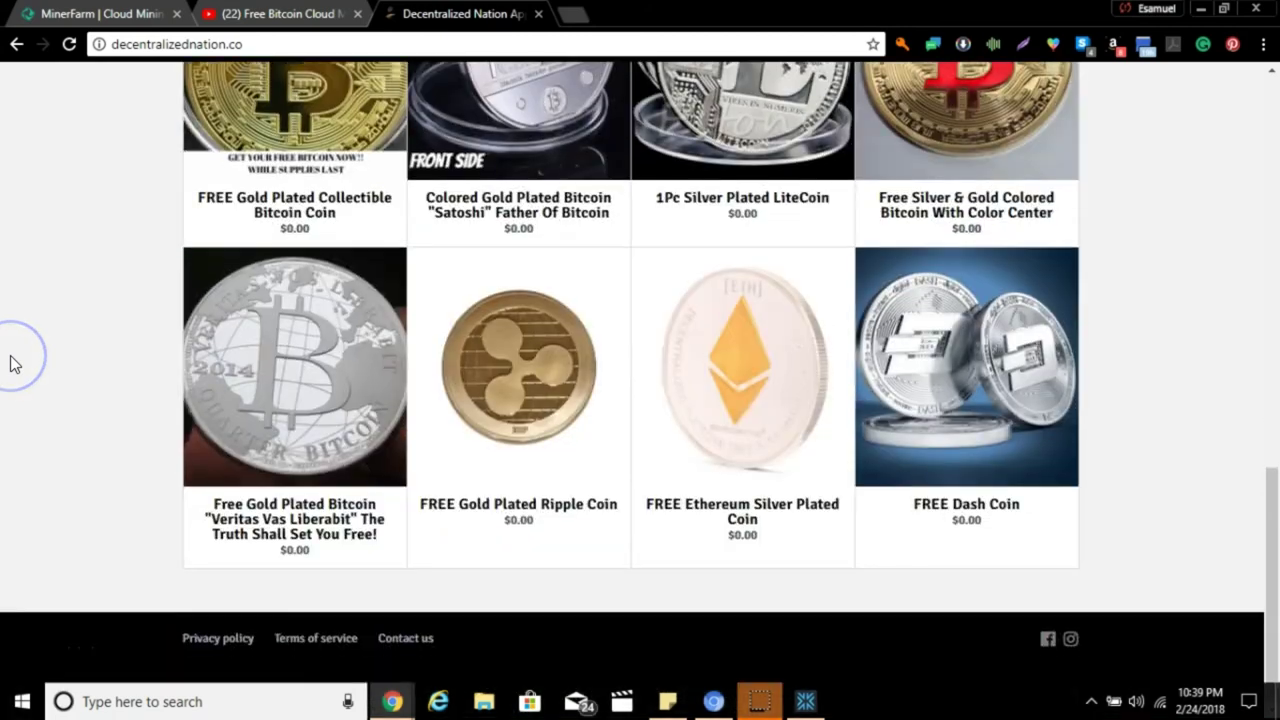
scroll(14, 363, up, 3)
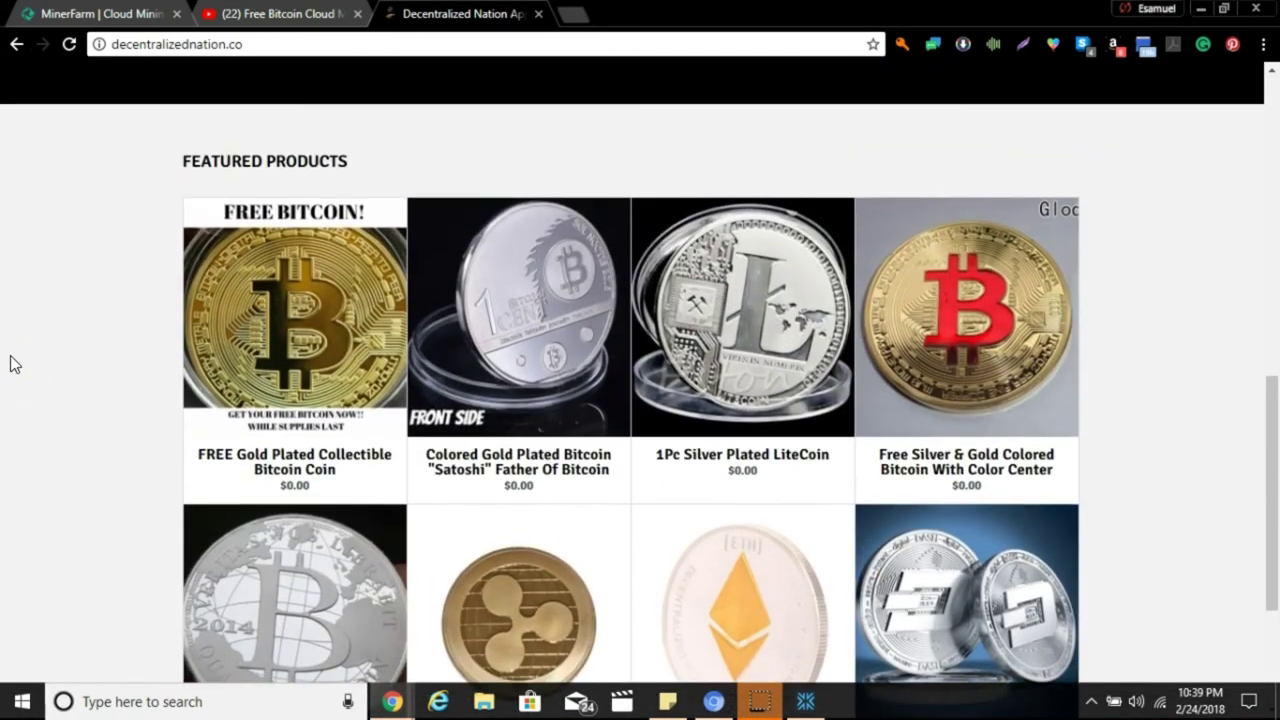
scroll(14, 363, down, 2)
scroll(14, 363, up, 6)
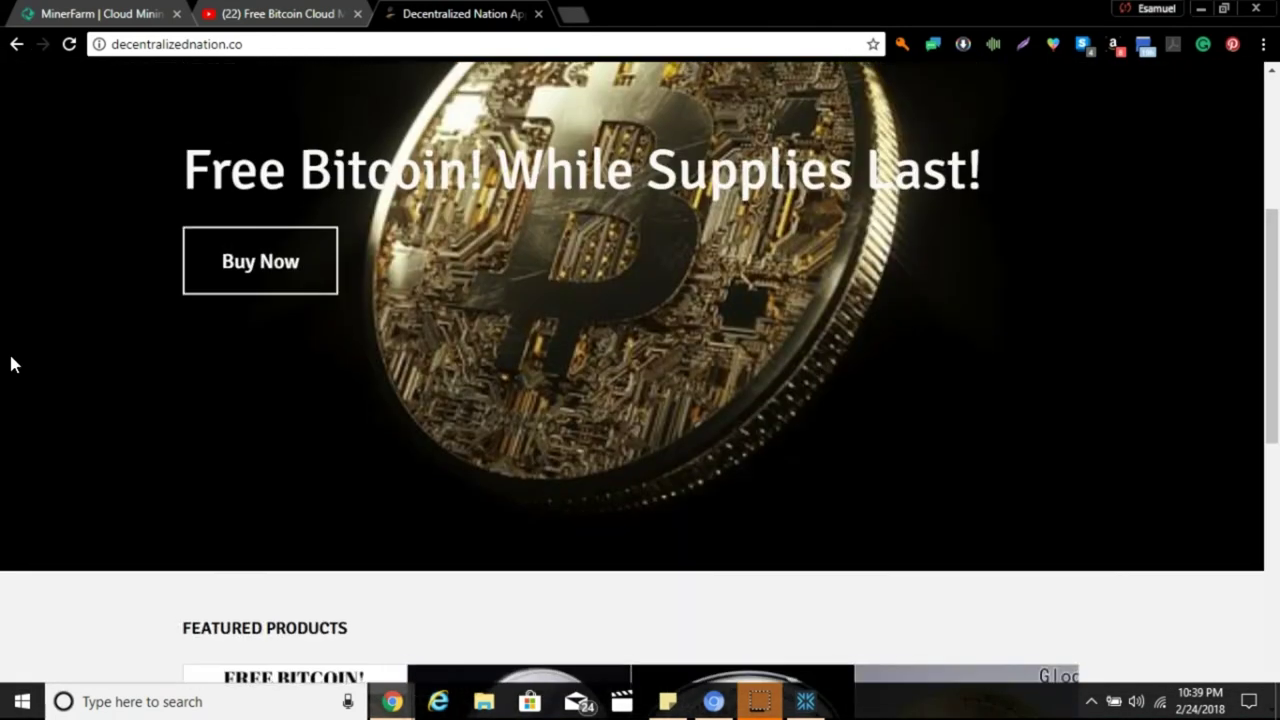
scroll(14, 363, up, 4)
mouse_move(278, 195)
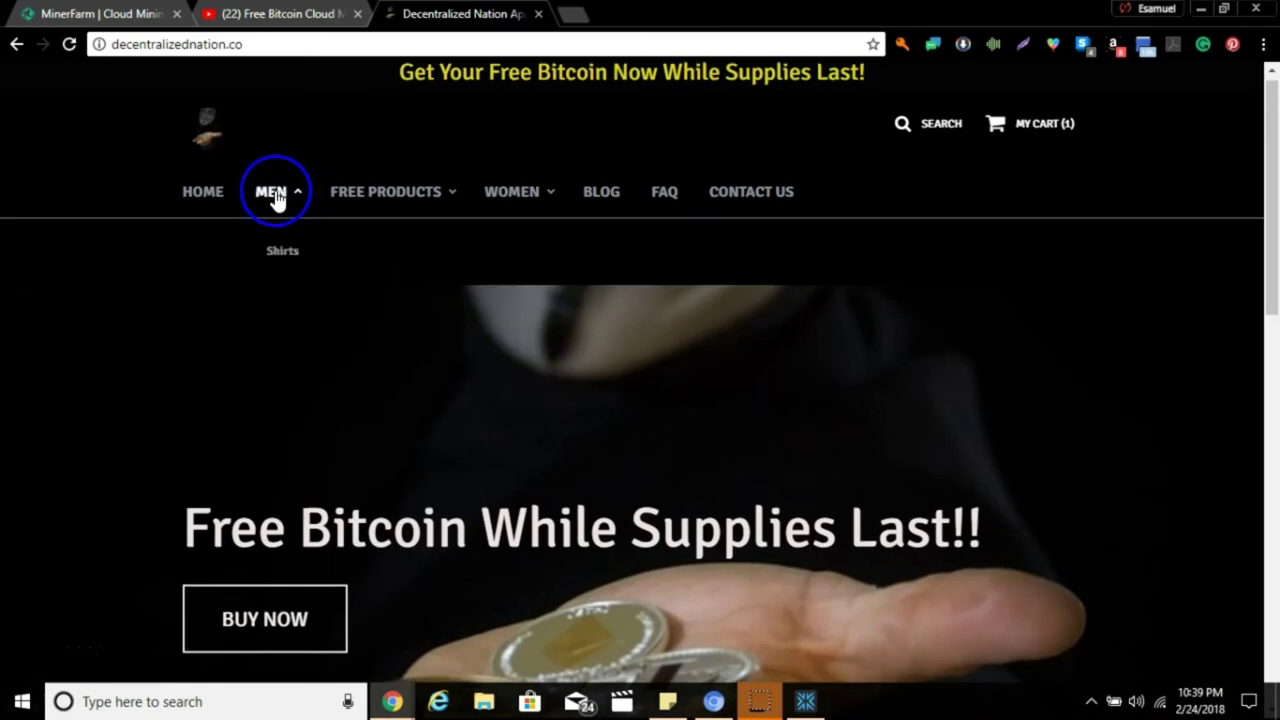
Open MEN > Shirts and browse the five cryptocurrency T-shirts in the Tops grid.
click(295, 249)
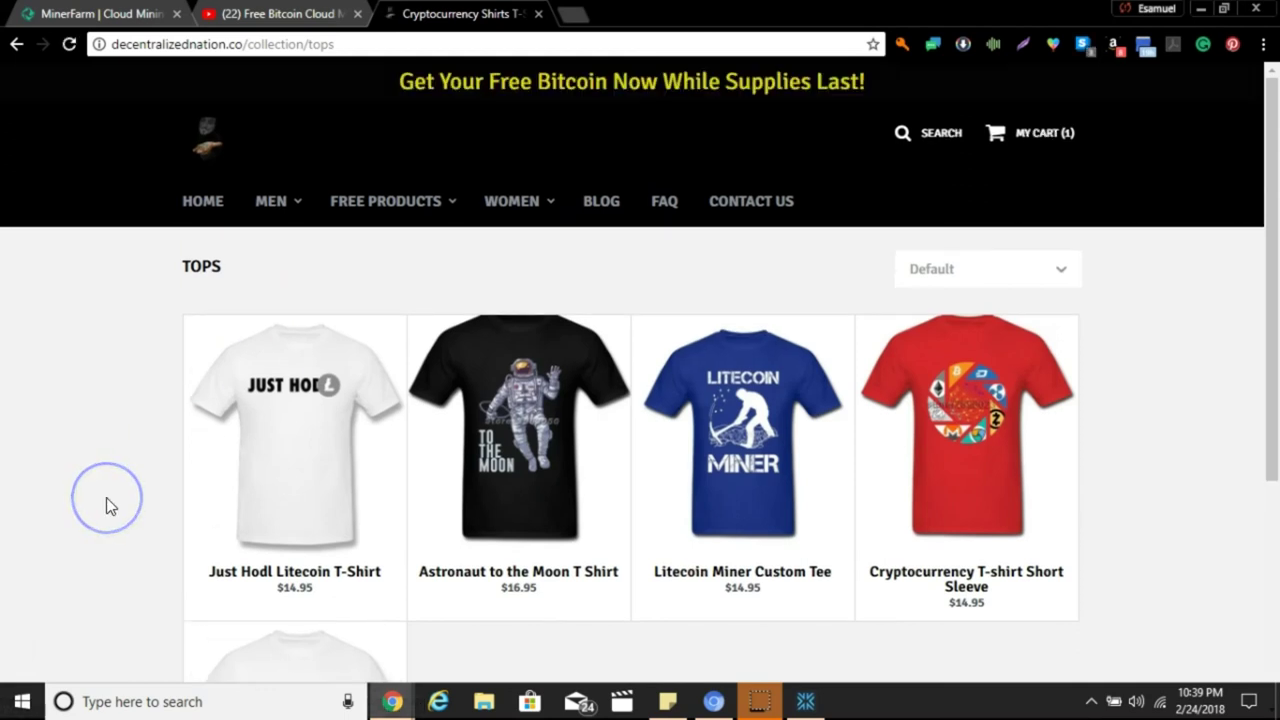
scroll(106, 497, down, 1)
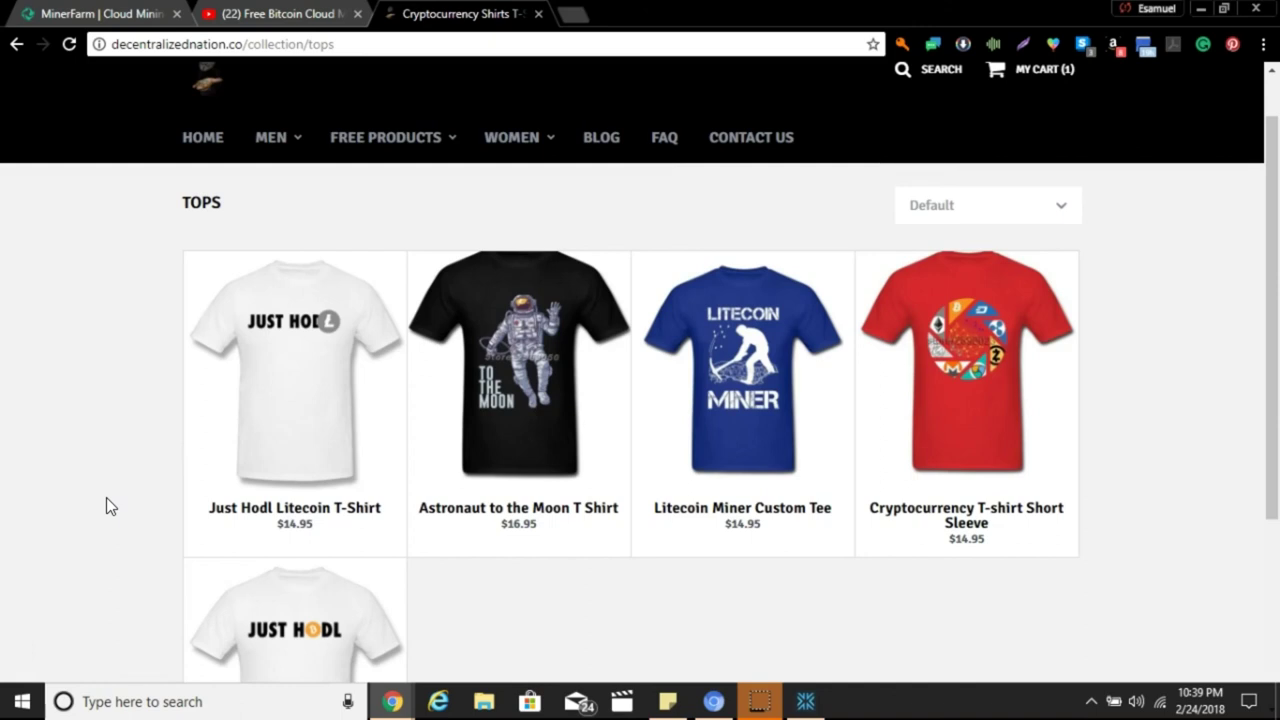
scroll(106, 497, down, 3)
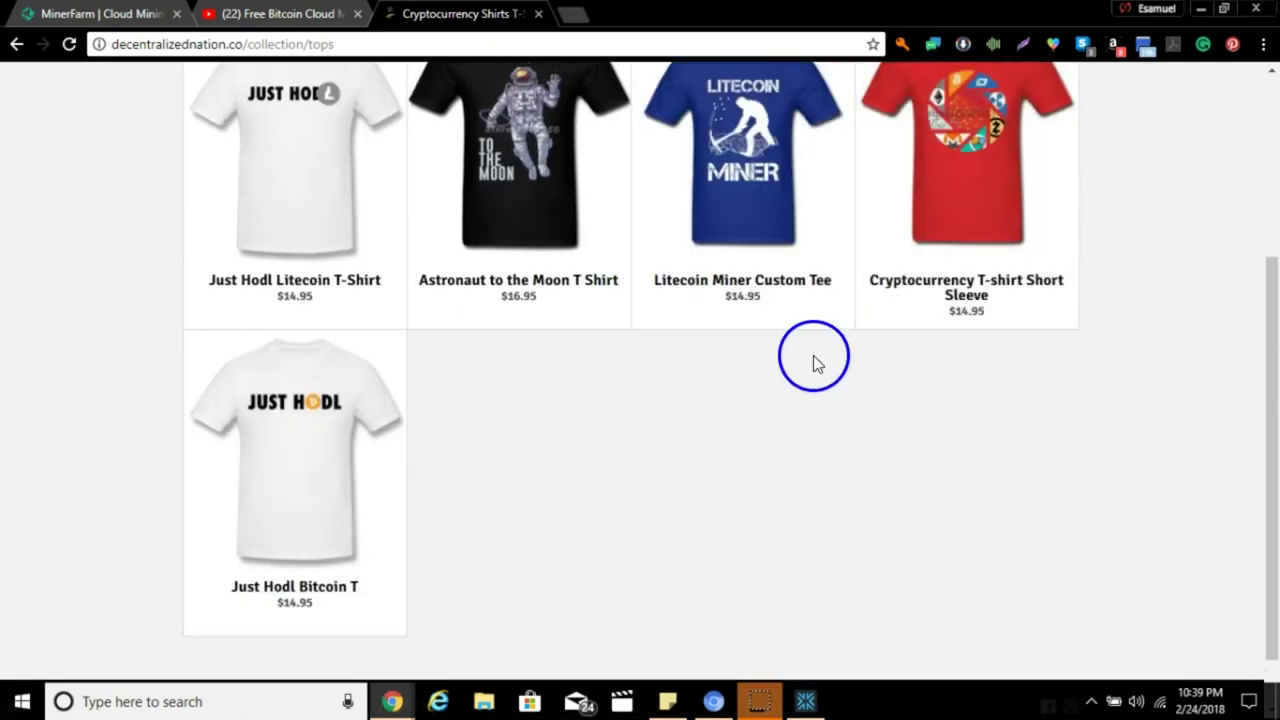
scroll(577, 442, up, 3)
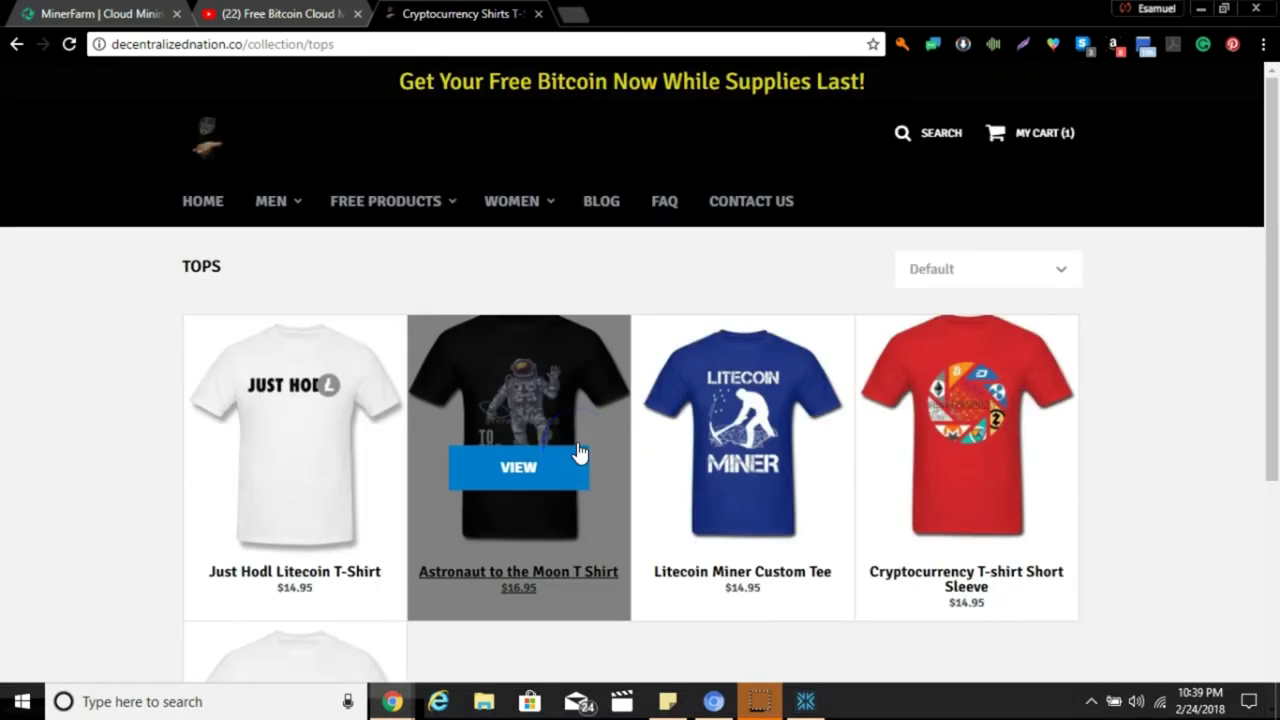
click(134, 609)
scroll(99, 605, down, 3)
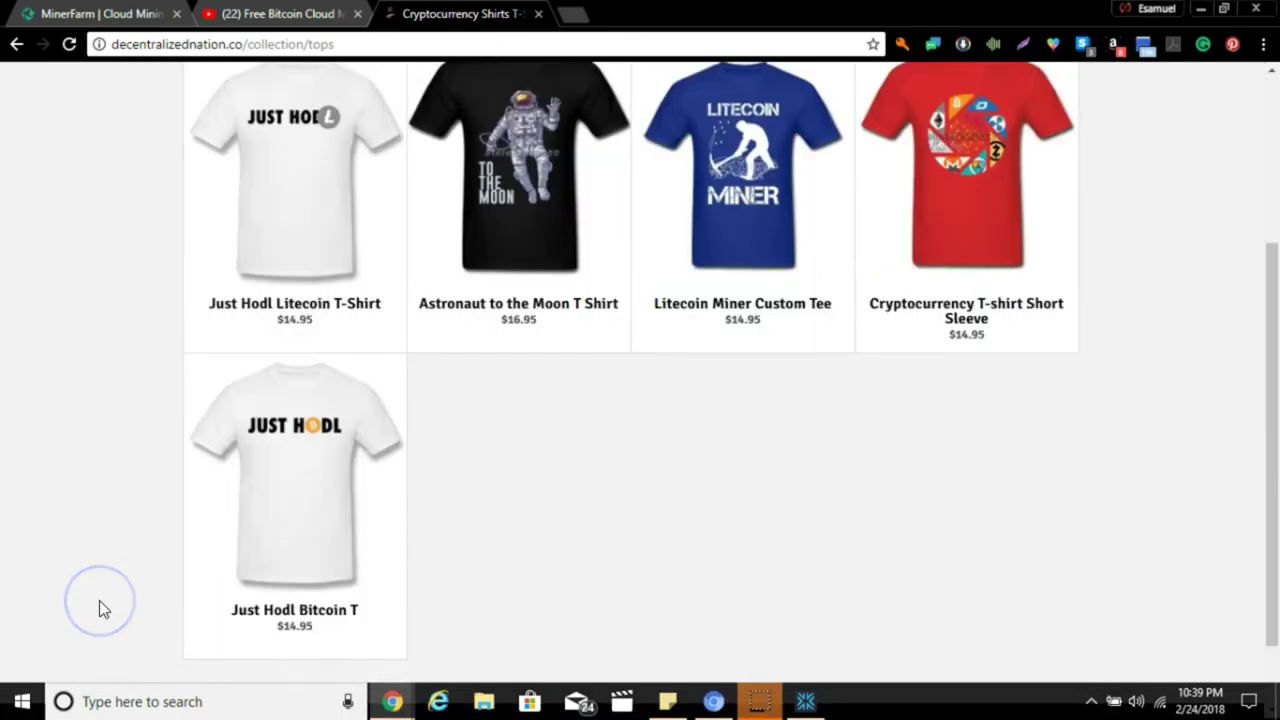
scroll(99, 601, up, 1)
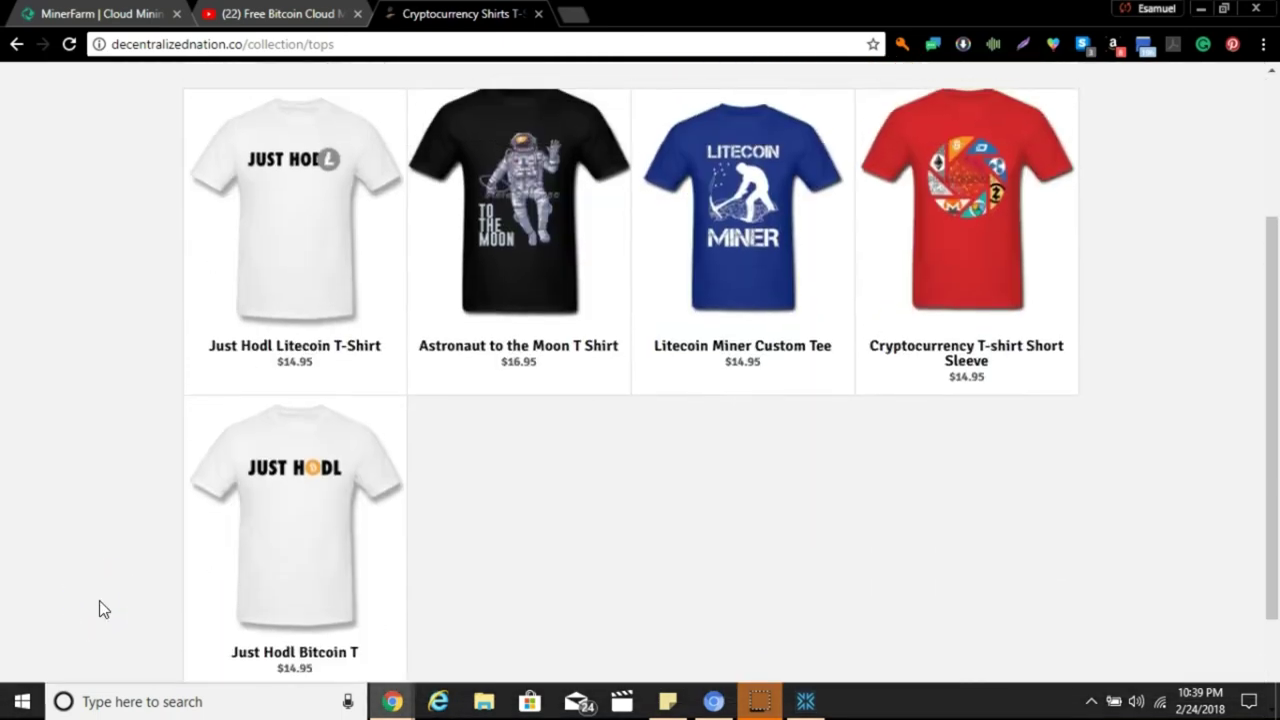
click(232, 348)
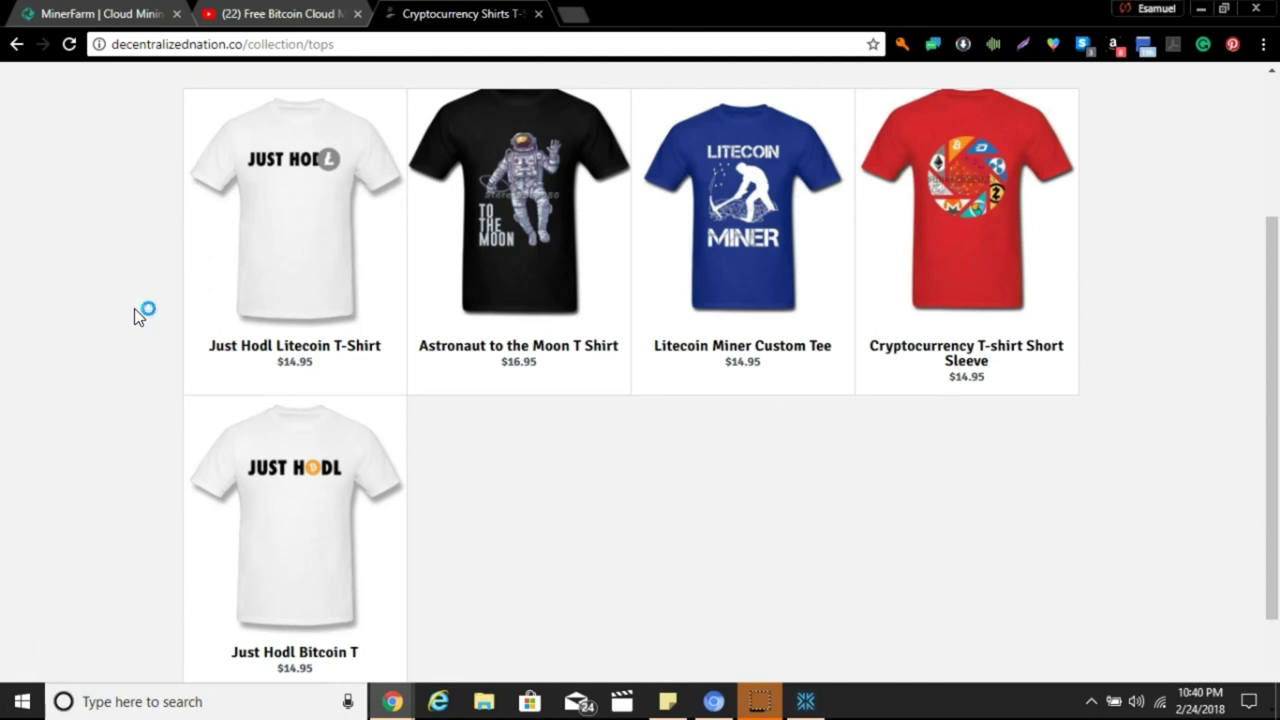
click(134, 320)
scroll(134, 320, up, 2)
click(268, 355)
Open the Just Hodl Litecoin T-Shirt and preview black, grey, red, navy, green, beige, blue, ending on orange.
click(314, 362)
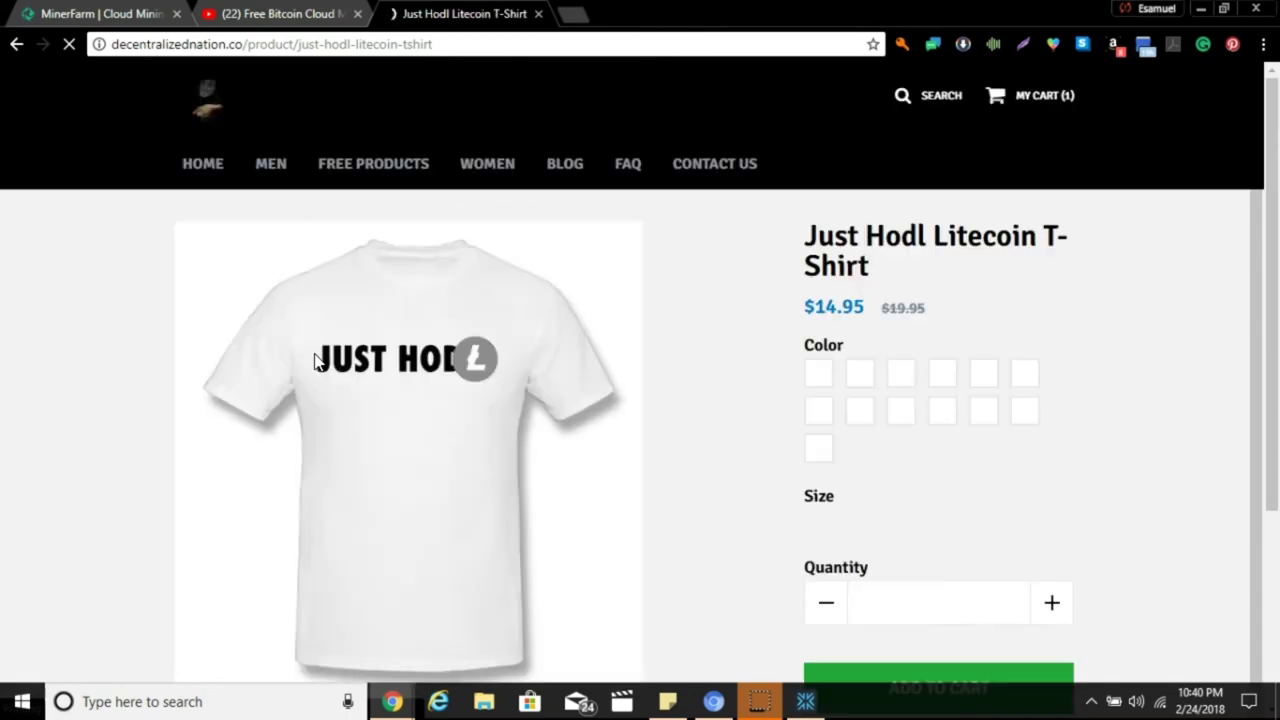
mouse_move(314, 362)
mouse_down()
mouse_move(743, 369)
mouse_move(846, 322)
mouse_up()
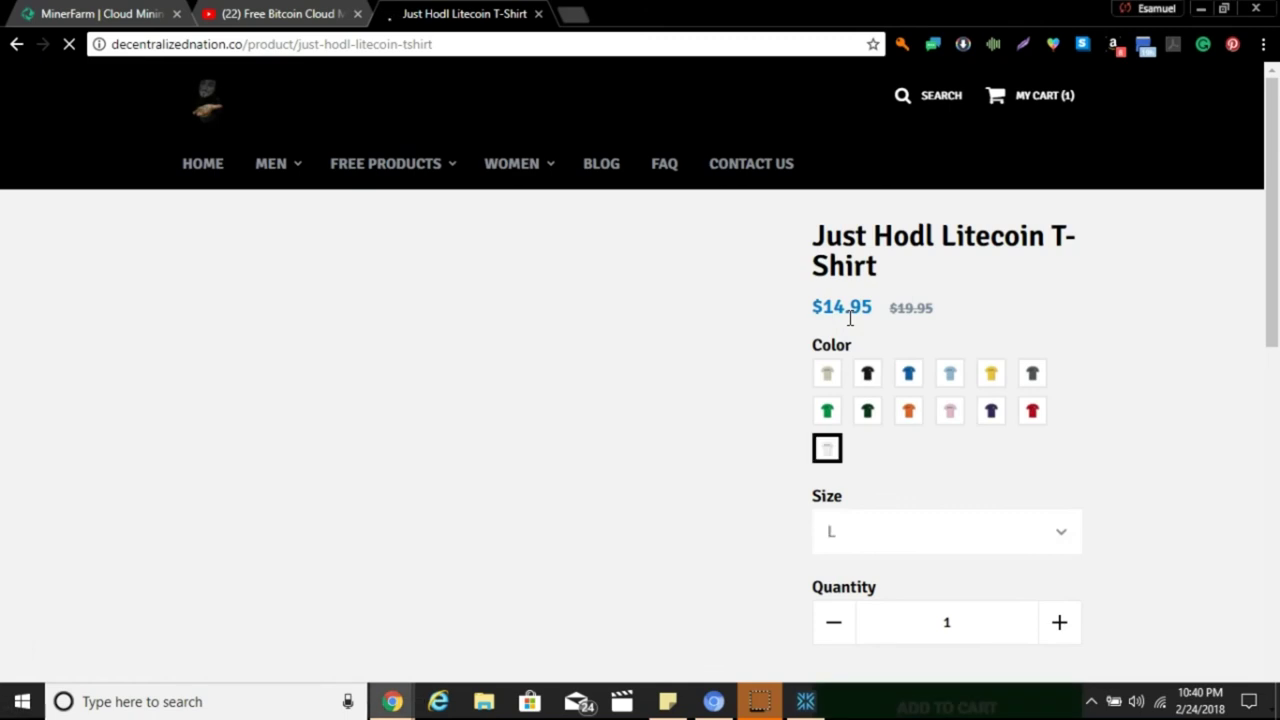
click(867, 372)
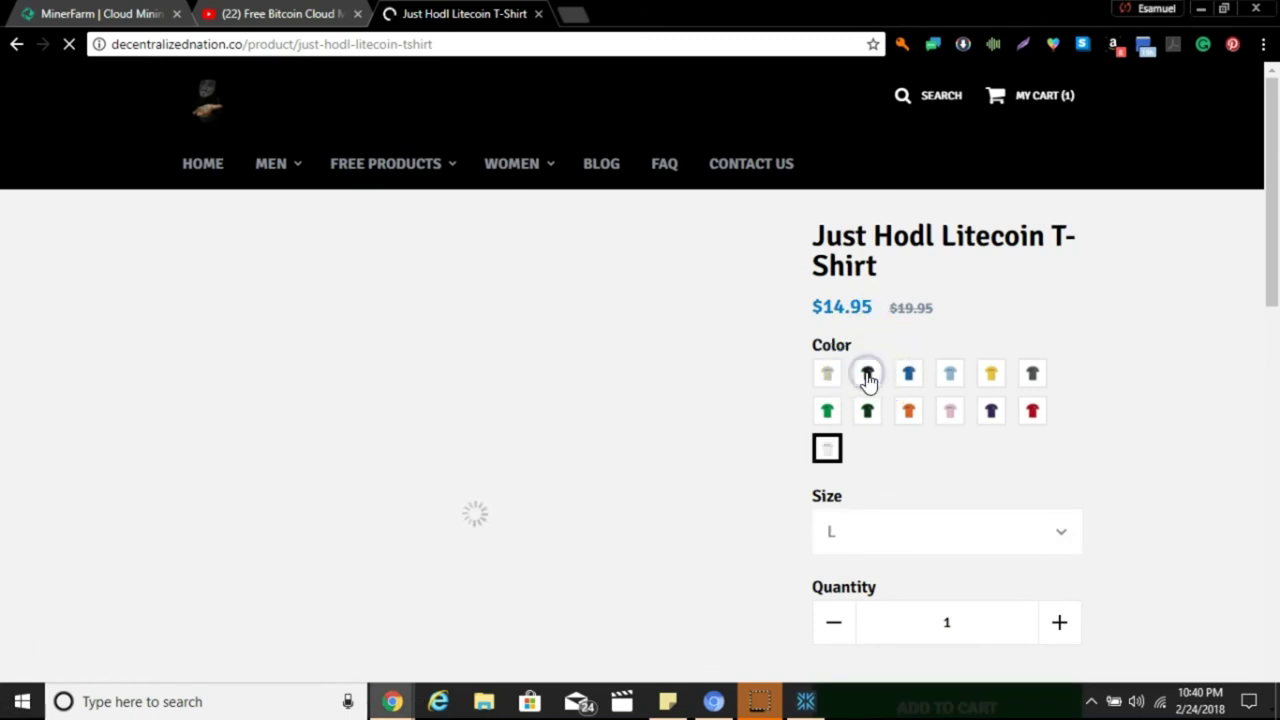
click(1032, 377)
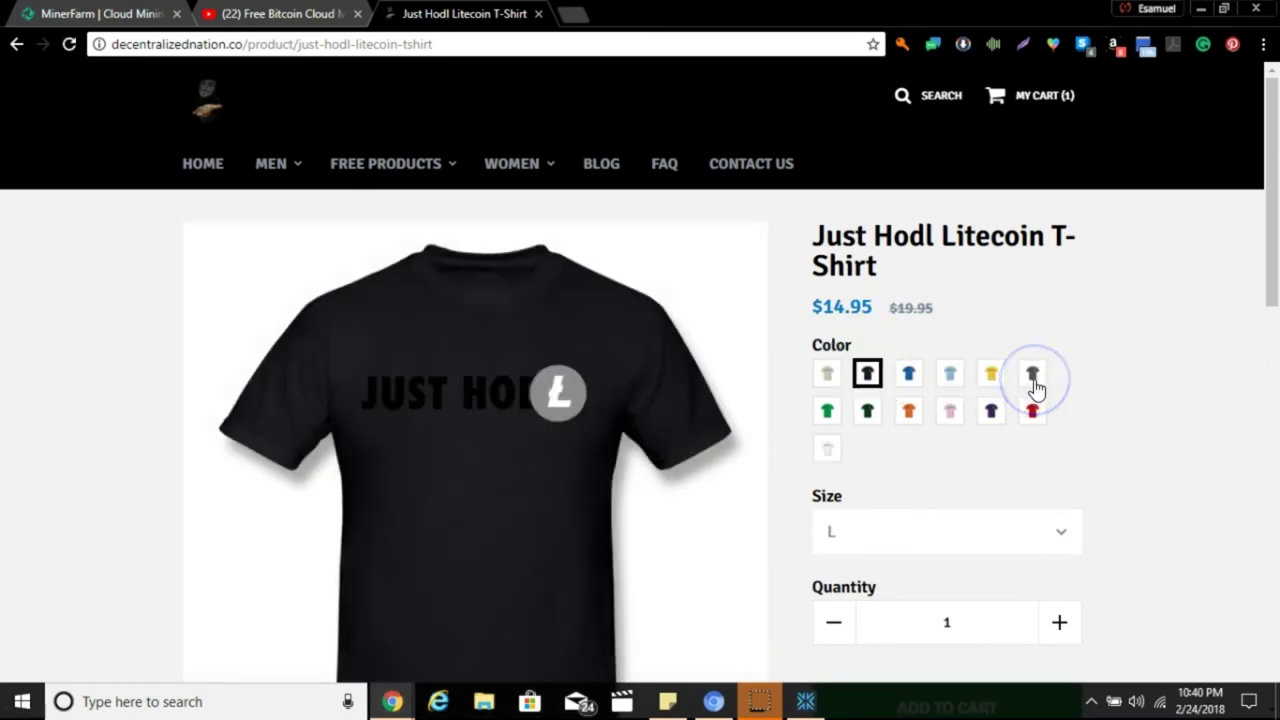
click(1034, 382)
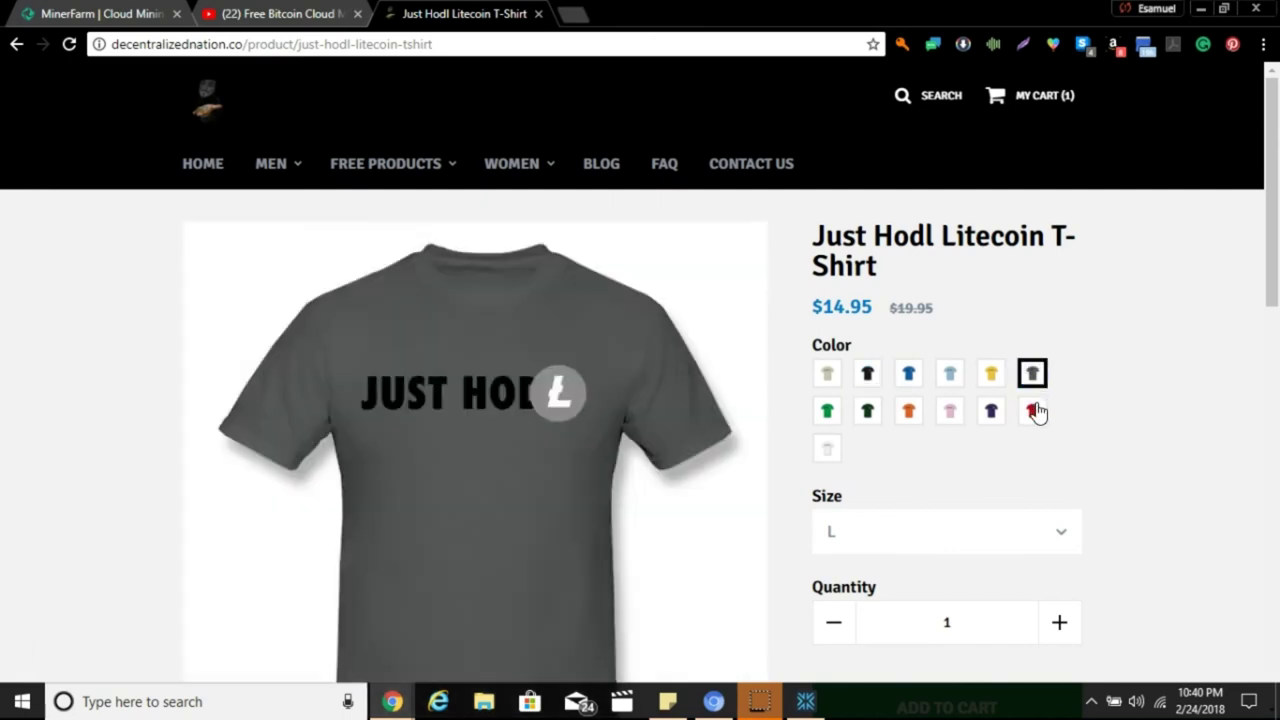
click(1034, 412)
click(1008, 410)
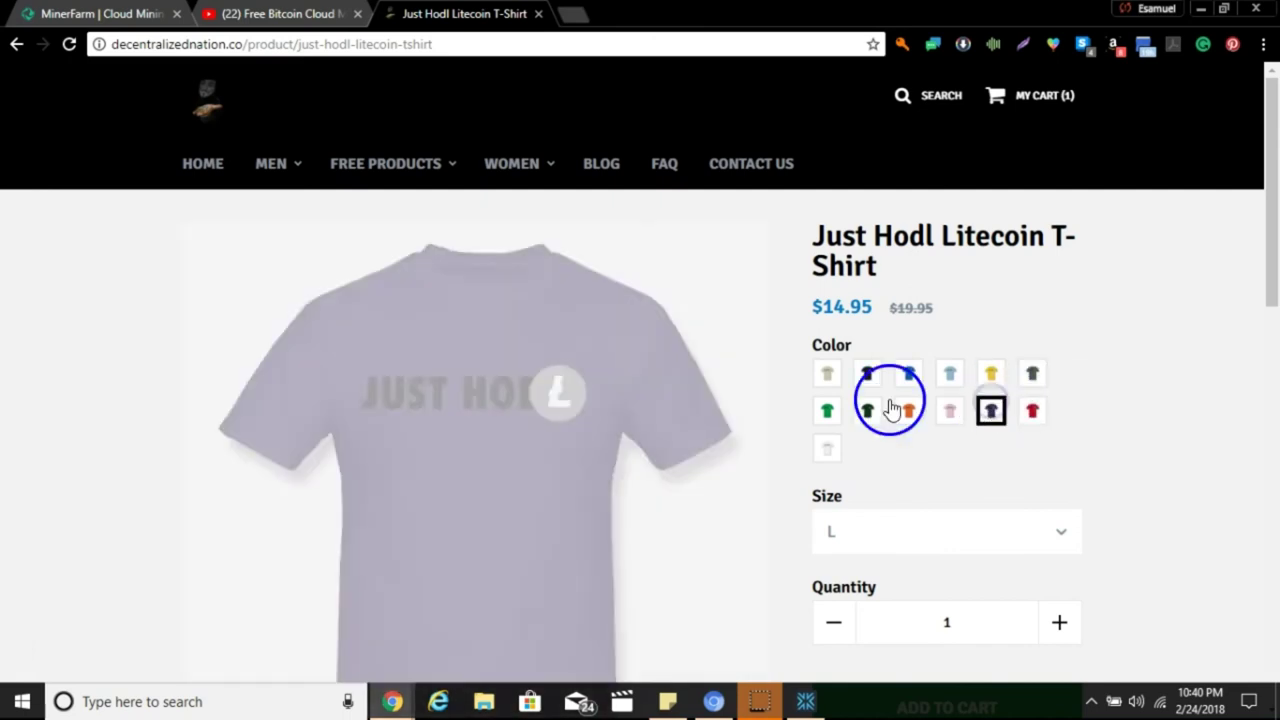
click(822, 412)
click(828, 375)
click(870, 375)
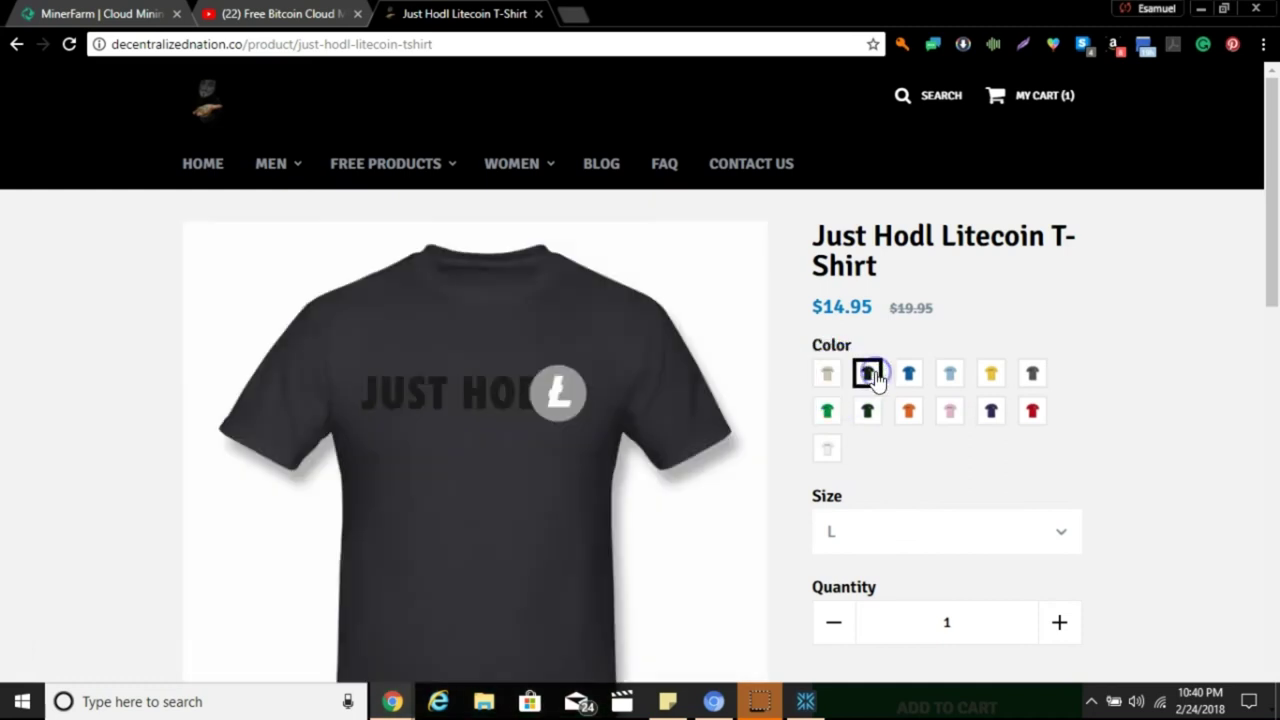
click(926, 383)
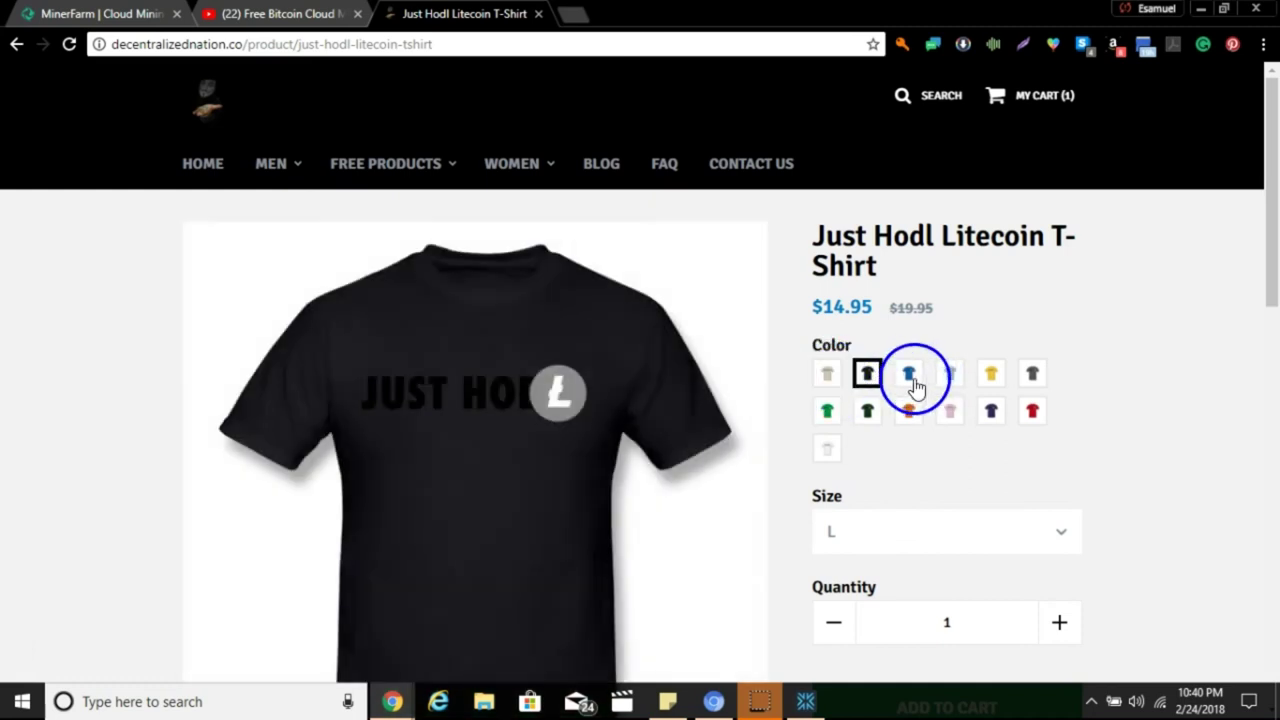
click(918, 418)
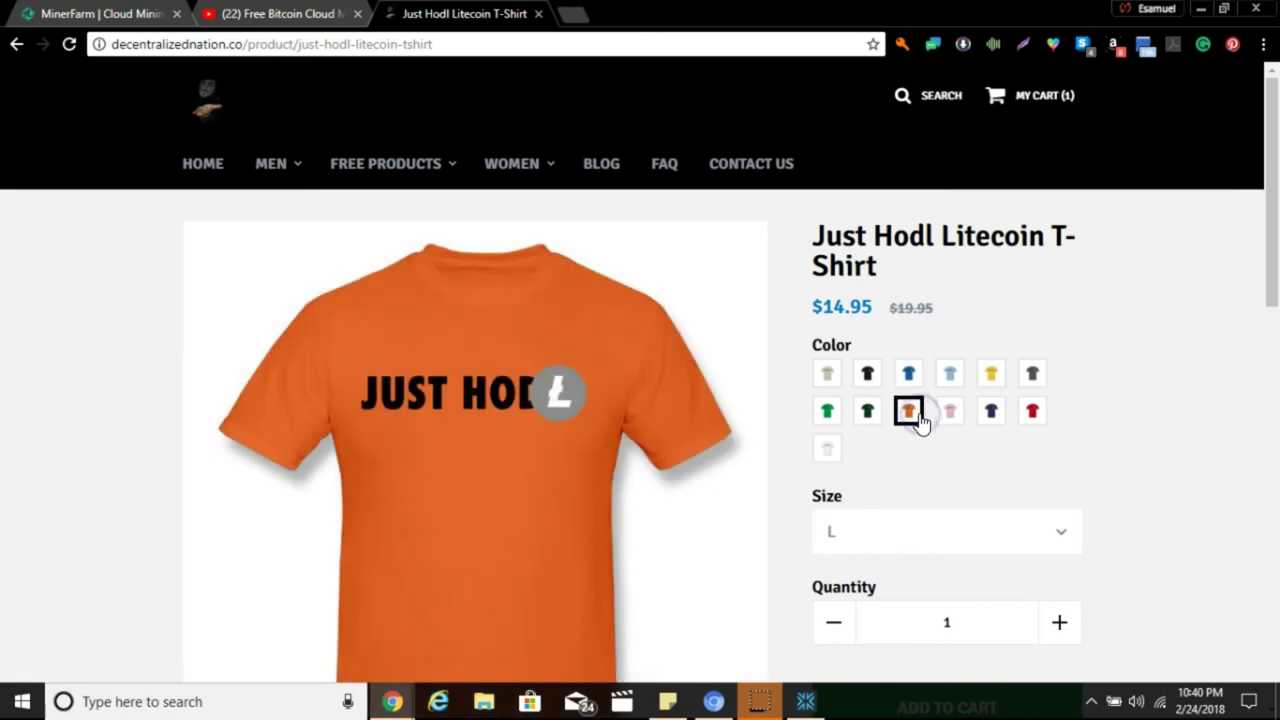